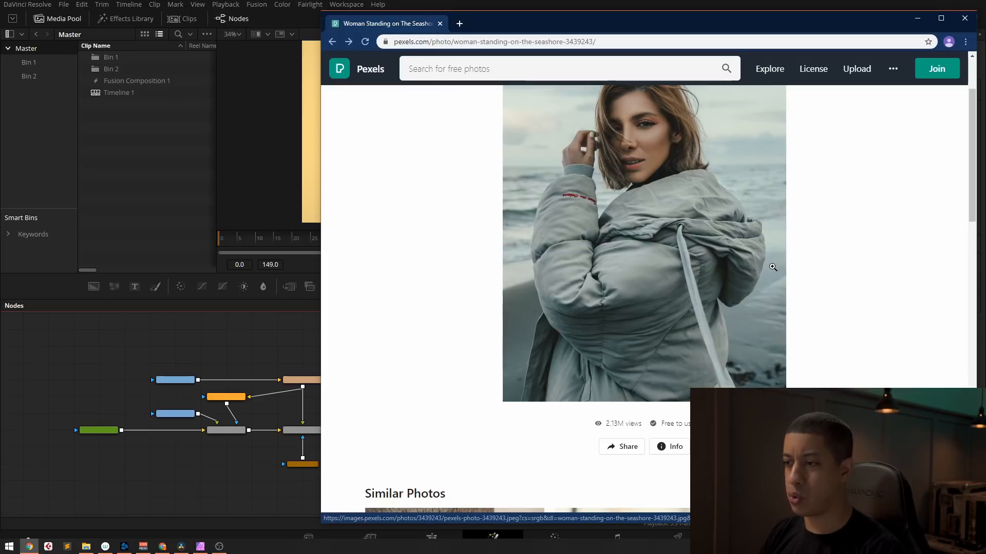
Step: Open the information for the seashore woman photo on Pexels and check its licence terms
{"action": "scroll", "coordinate": [631, 399], "scroll_direction": "down", "scroll_amount": 3}
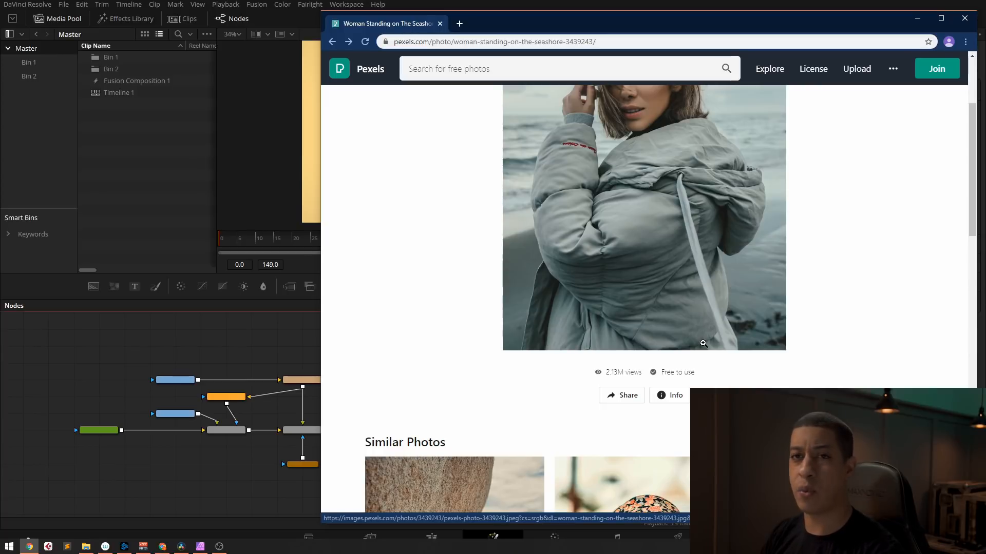
{"action": "scroll", "coordinate": [701, 343], "scroll_direction": "up", "scroll_amount": 3}
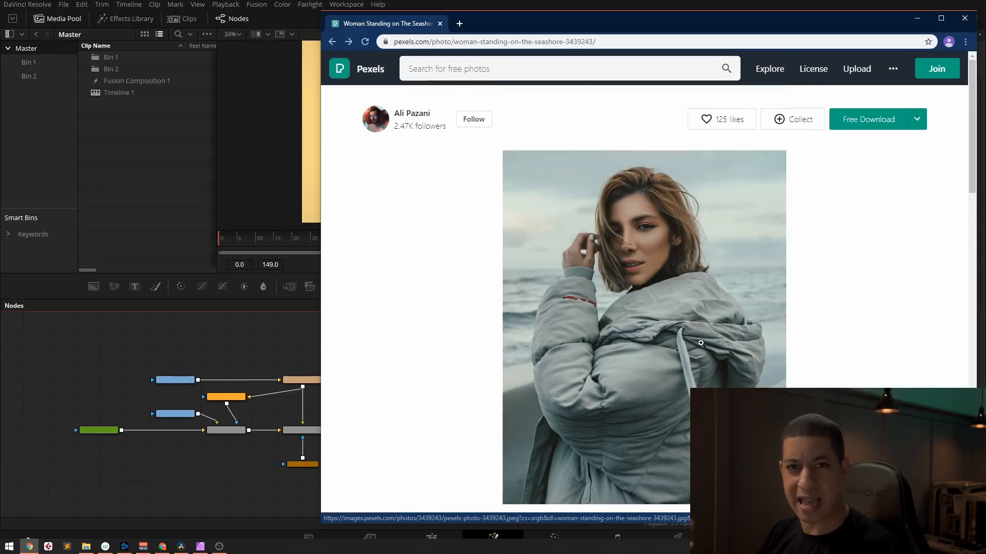
{"action": "scroll", "coordinate": [701, 343], "scroll_direction": "down", "scroll_amount": 1}
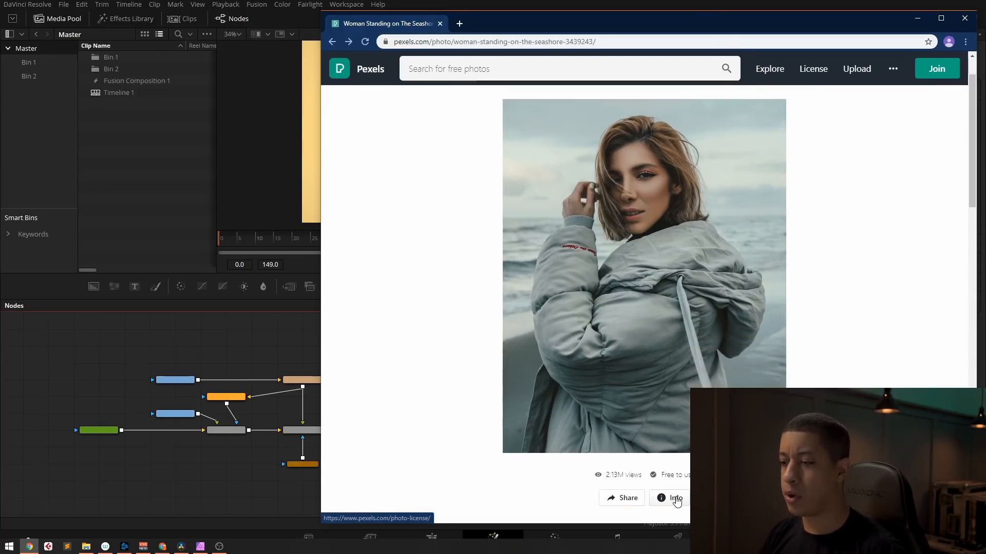
{"action": "left_click", "coordinate": [675, 499]}
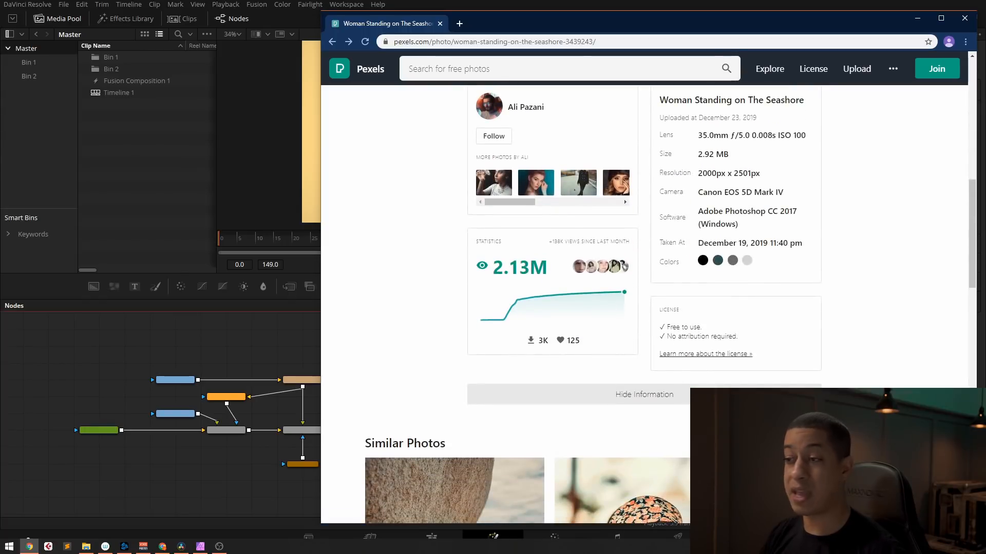
{"action": "left_click_drag", "start_coordinate": [671, 328], "coordinate": [721, 336]}
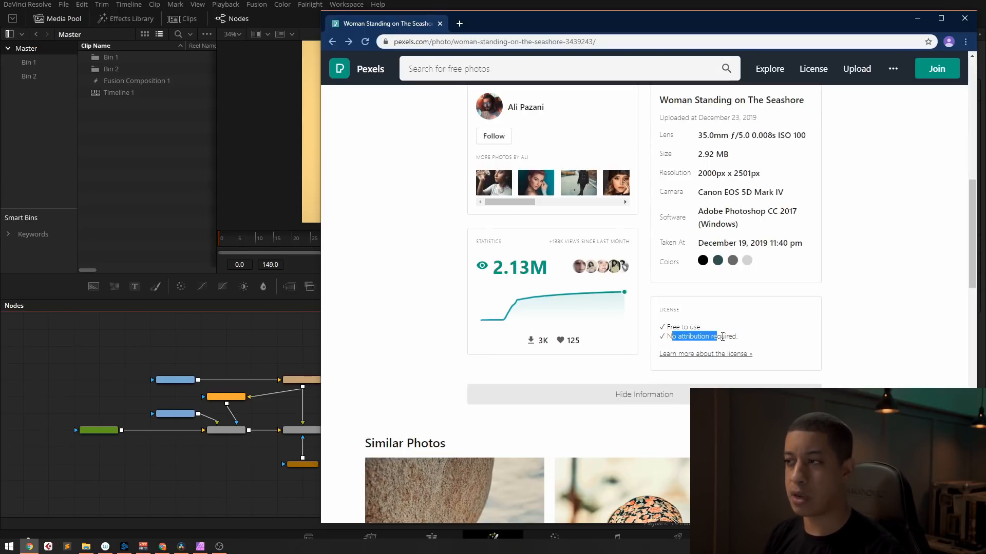
{"action": "scroll", "coordinate": [736, 327], "scroll_direction": "up", "scroll_amount": 10}
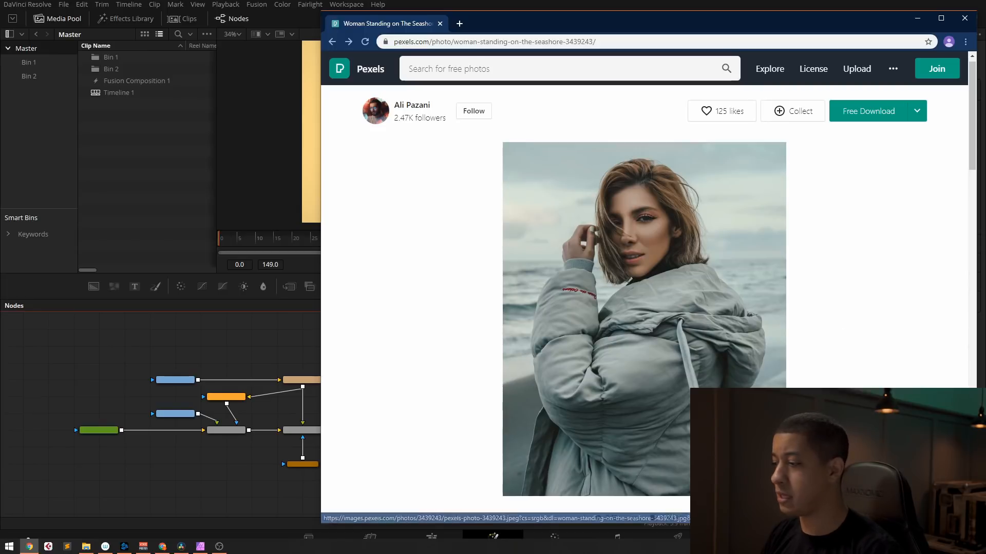
Step: Switch to the Storyblocks results for "mountains snow", preview several mountain clips, and return to DaVinci Resolve
{"action": "key", "text": "alt+Tab"}
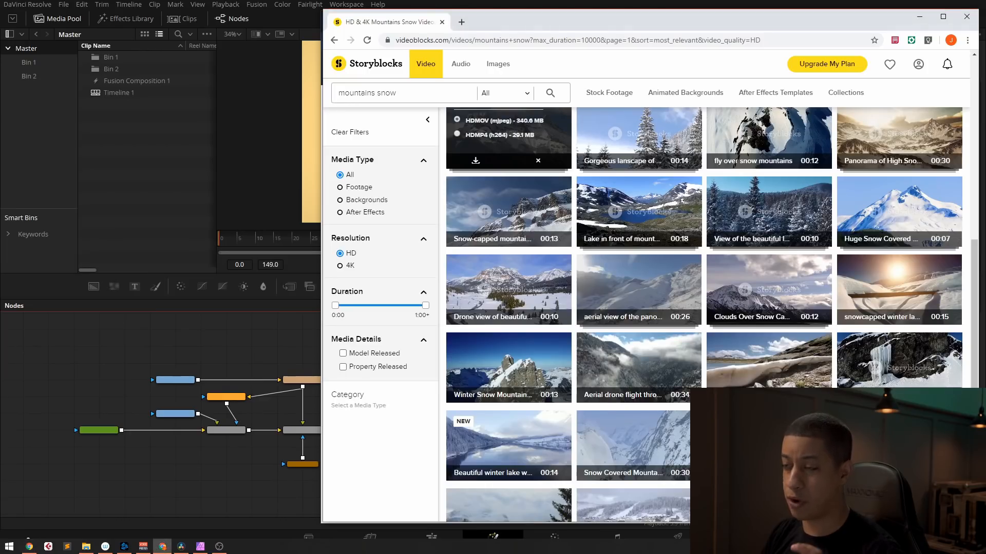
{"action": "mouse_move", "coordinate": [670, 327]}
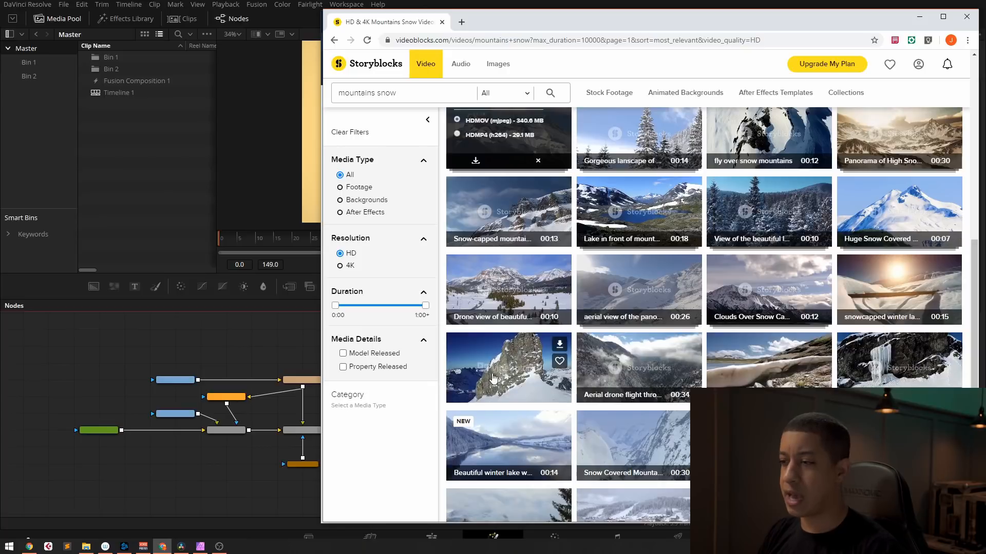
{"action": "mouse_move", "coordinate": [660, 375]}
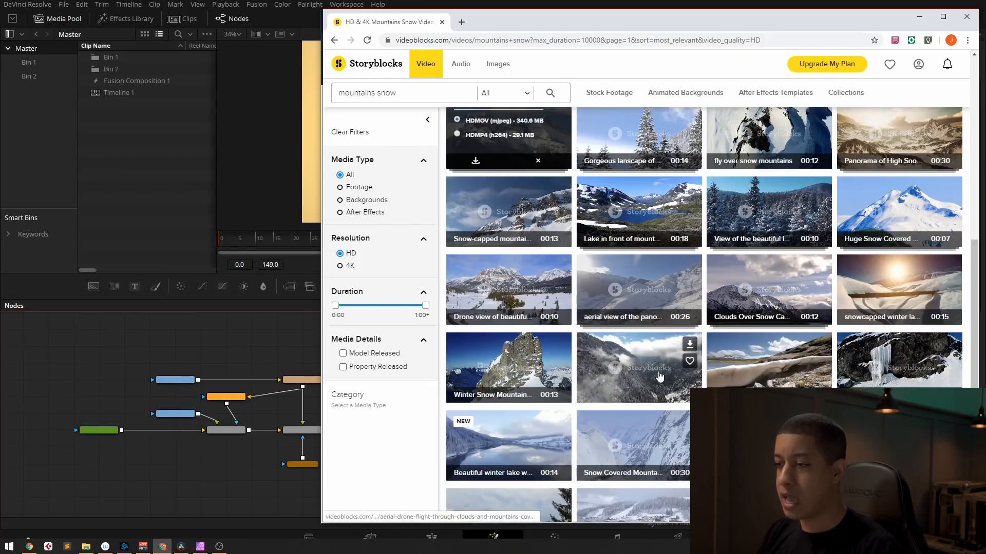
{"action": "mouse_move", "coordinate": [794, 383]}
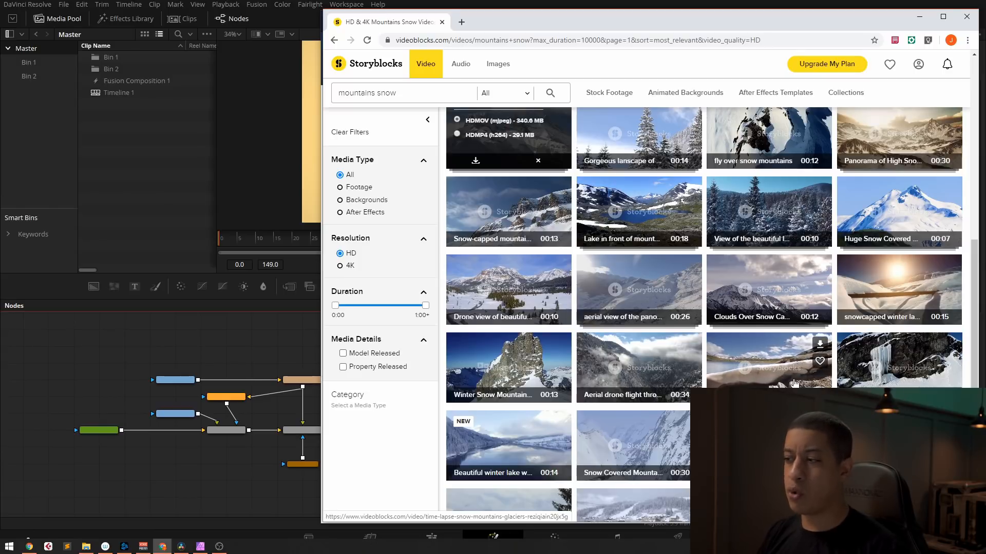
{"action": "mouse_move", "coordinate": [888, 374]}
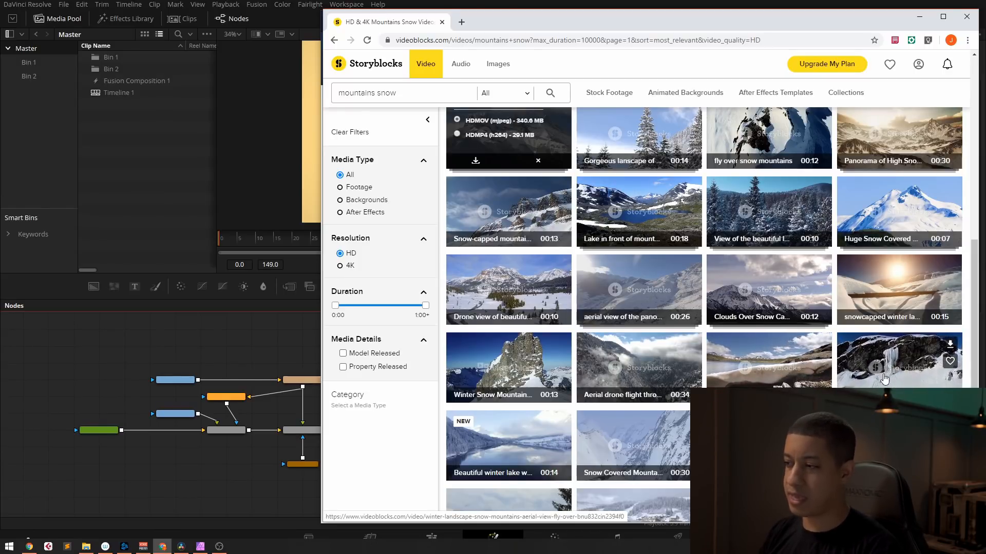
{"action": "mouse_move", "coordinate": [627, 390]}
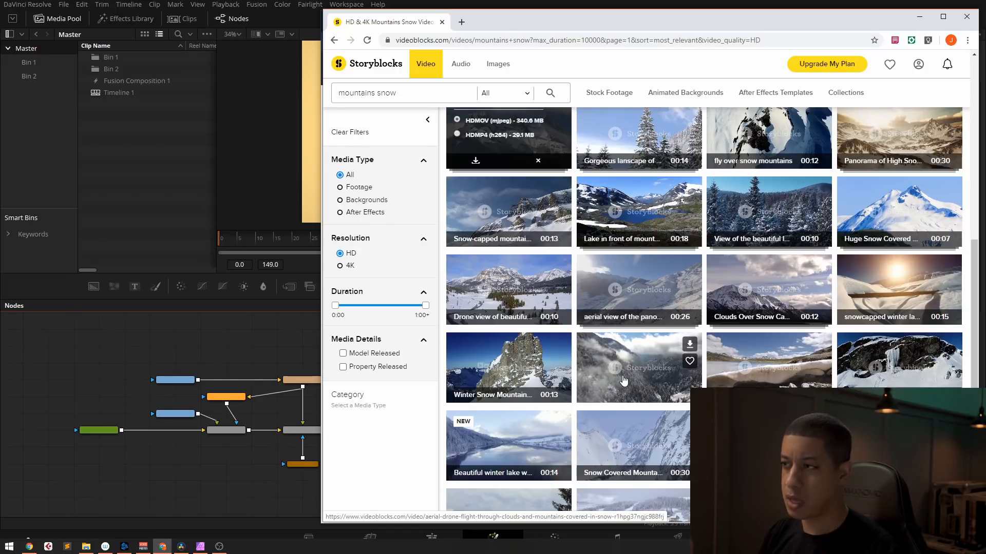
{"action": "left_click", "coordinate": [245, 459]}
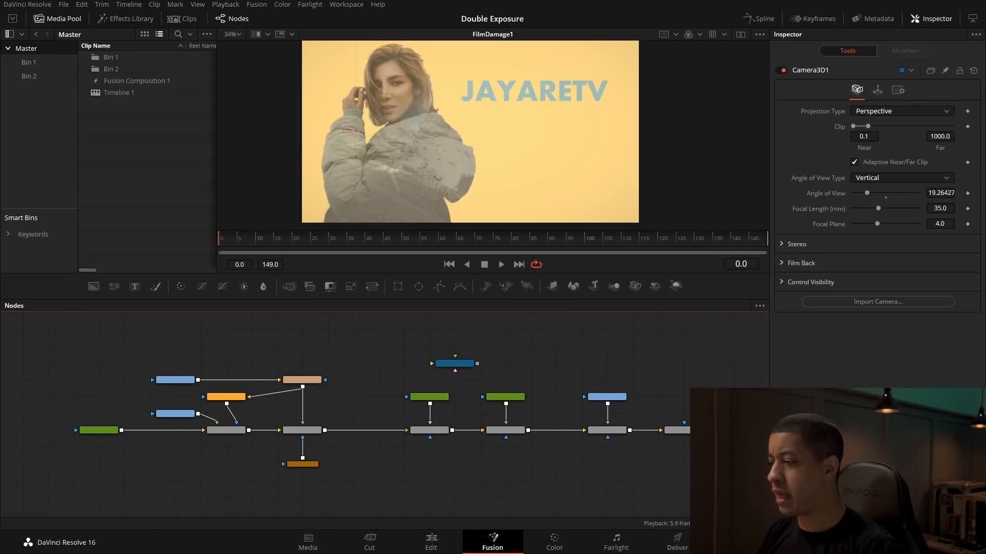
Step: Switch to Affinity Photo and brush a selection over the woman's hair, coat and sleeve on the Background layer
{"action": "key", "text": "alt+Tab"}
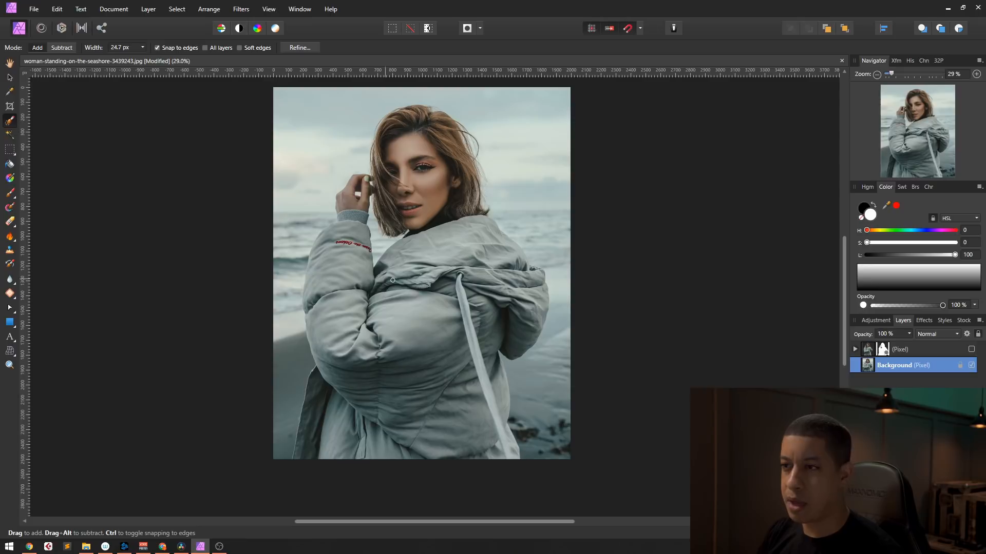
{"action": "mouse_move", "coordinate": [440, 157]}
{"action": "left_mouse_down"}
{"action": "mouse_move", "coordinate": [447, 360]}
{"action": "mouse_move", "coordinate": [406, 419]}
{"action": "mouse_move", "coordinate": [503, 306]}
{"action": "mouse_move", "coordinate": [464, 338]}
{"action": "mouse_move", "coordinate": [477, 434]}
{"action": "mouse_move", "coordinate": [493, 394]}
{"action": "mouse_move", "coordinate": [484, 440]}
{"action": "mouse_move", "coordinate": [336, 441]}
{"action": "mouse_move", "coordinate": [328, 413]}
{"action": "mouse_move", "coordinate": [358, 325]}
{"action": "mouse_move", "coordinate": [342, 245]}
{"action": "mouse_move", "coordinate": [348, 340]}
{"action": "mouse_move", "coordinate": [435, 299]}
{"action": "mouse_move", "coordinate": [450, 233]}
{"action": "mouse_move", "coordinate": [437, 301]}
{"action": "mouse_move", "coordinate": [460, 289]}
{"action": "mouse_move", "coordinate": [495, 311]}
{"action": "mouse_move", "coordinate": [519, 287]}
{"action": "mouse_move", "coordinate": [503, 249]}
{"action": "mouse_move", "coordinate": [526, 291]}
{"action": "mouse_move", "coordinate": [520, 328]}
{"action": "mouse_move", "coordinate": [538, 316]}
{"action": "mouse_move", "coordinate": [536, 290]}
{"action": "mouse_move", "coordinate": [498, 244]}
{"action": "mouse_move", "coordinate": [519, 258]}
{"action": "mouse_move", "coordinate": [439, 228]}
{"action": "mouse_move", "coordinate": [427, 158]}
{"action": "mouse_move", "coordinate": [404, 180]}
{"action": "mouse_move", "coordinate": [410, 228]}
{"action": "mouse_move", "coordinate": [392, 198]}
{"action": "mouse_move", "coordinate": [401, 126]}
{"action": "mouse_move", "coordinate": [430, 128]}
{"action": "mouse_move", "coordinate": [457, 196]}
{"action": "mouse_move", "coordinate": [474, 192]}
{"action": "mouse_move", "coordinate": [434, 117]}
{"action": "left_mouse_up"}
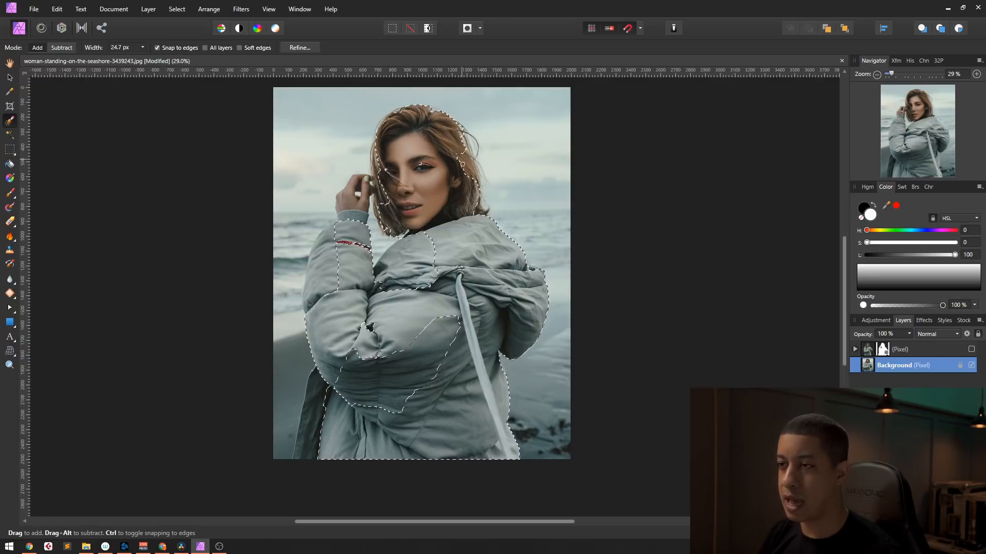
{"action": "mouse_move", "coordinate": [435, 280]}
{"action": "left_mouse_down"}
{"action": "mouse_move", "coordinate": [423, 257]}
{"action": "mouse_move", "coordinate": [397, 270]}
{"action": "left_mouse_up"}
{"action": "left_click_drag", "start_coordinate": [338, 275], "coordinate": [322, 261]}
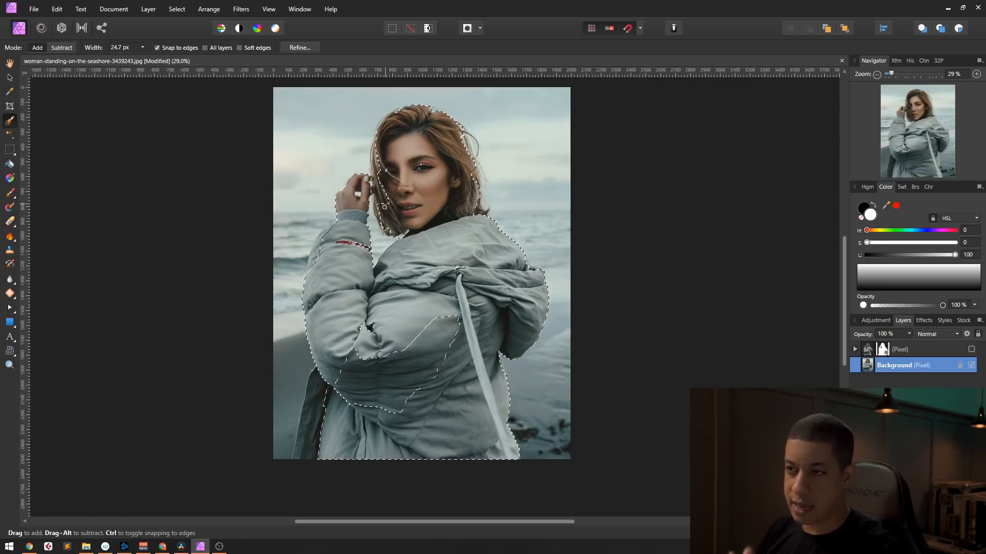
Step: Preview the woman's selection with the Refine Selection overlay, include the missed coat areas, and leave the refinement
{"action": "left_click", "coordinate": [299, 47]}
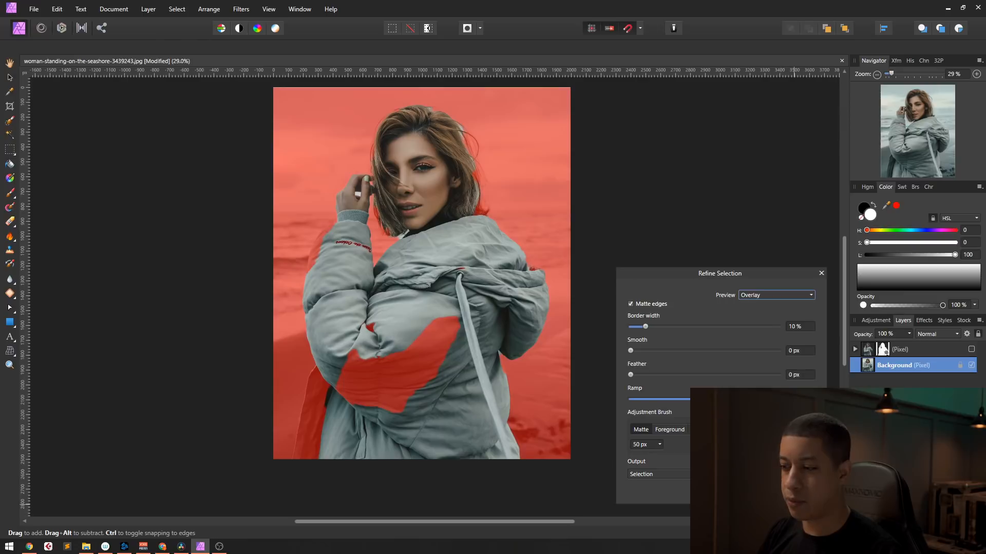
{"action": "left_click", "coordinate": [794, 492]}
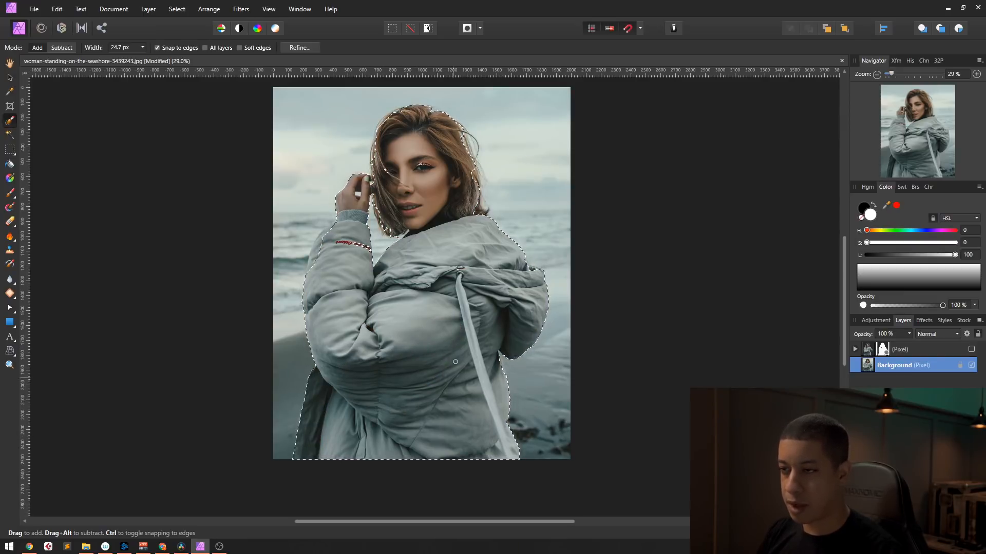
{"action": "left_click", "coordinate": [300, 48]}
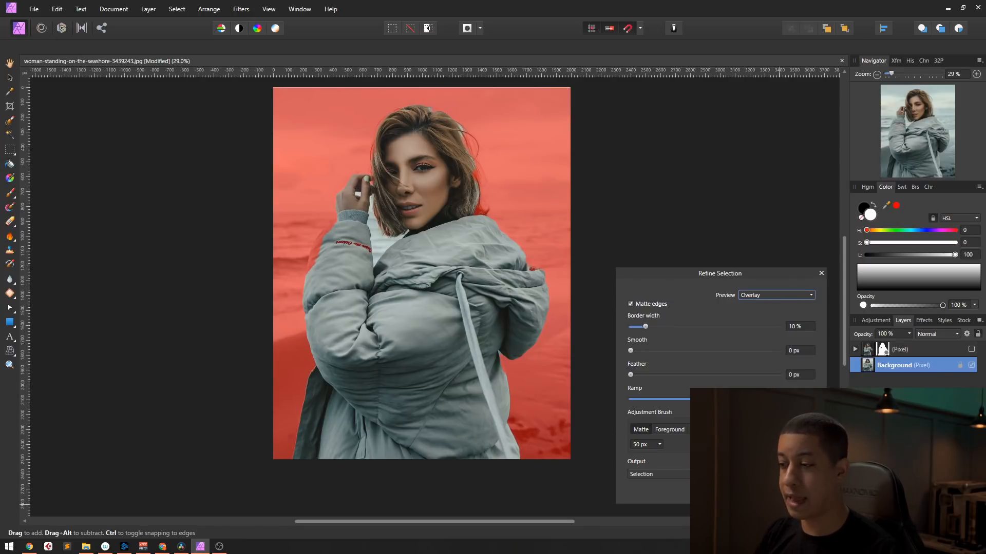
{"action": "left_click", "coordinate": [804, 492]}
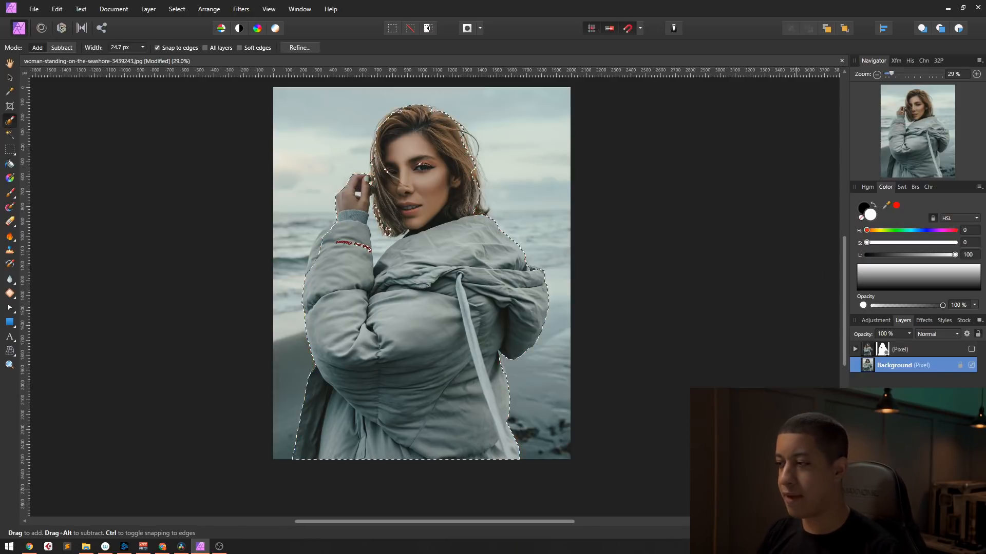
Step: Hide the Background layer and show the masked cutout layer of the woman
{"action": "left_click", "coordinate": [971, 365]}
{"action": "left_click", "coordinate": [972, 351]}
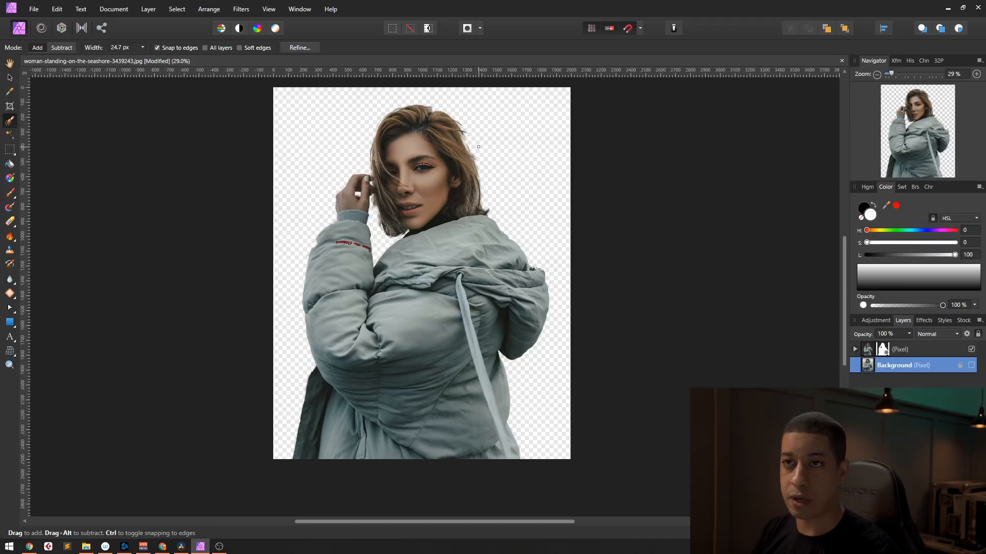
Step: Review the PNG export settings for the cutout and close them without exporting
{"action": "left_click", "coordinate": [34, 9]}
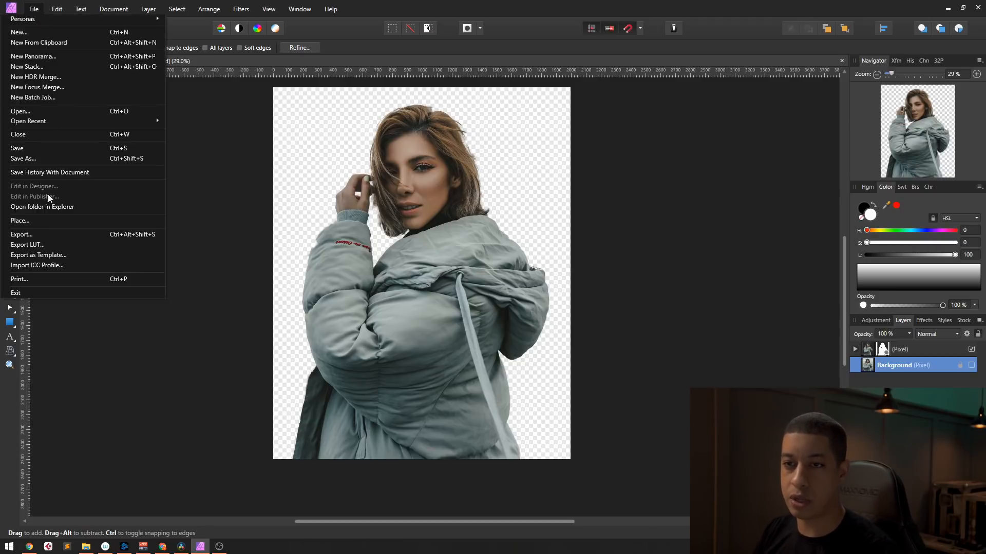
{"action": "left_click", "coordinate": [64, 232]}
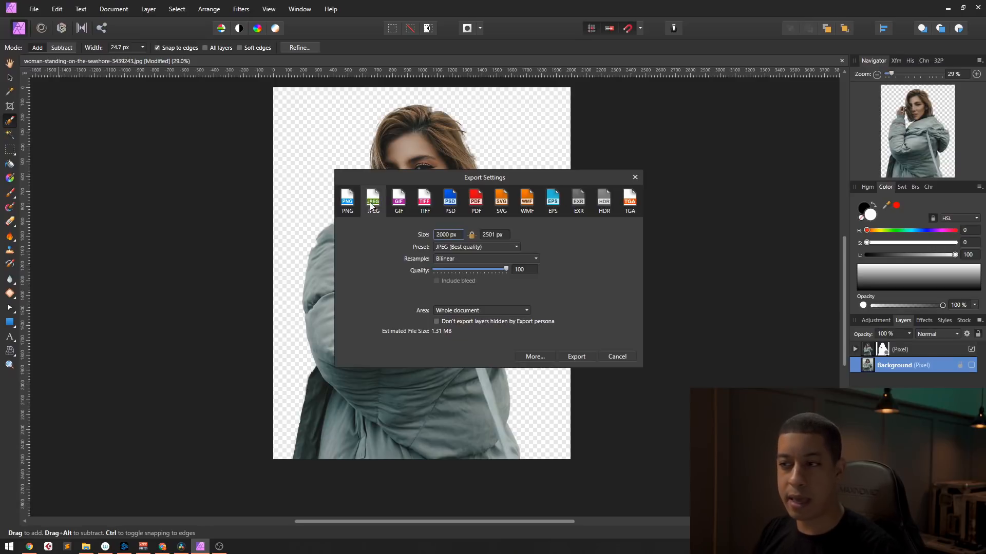
{"action": "left_click", "coordinate": [348, 208]}
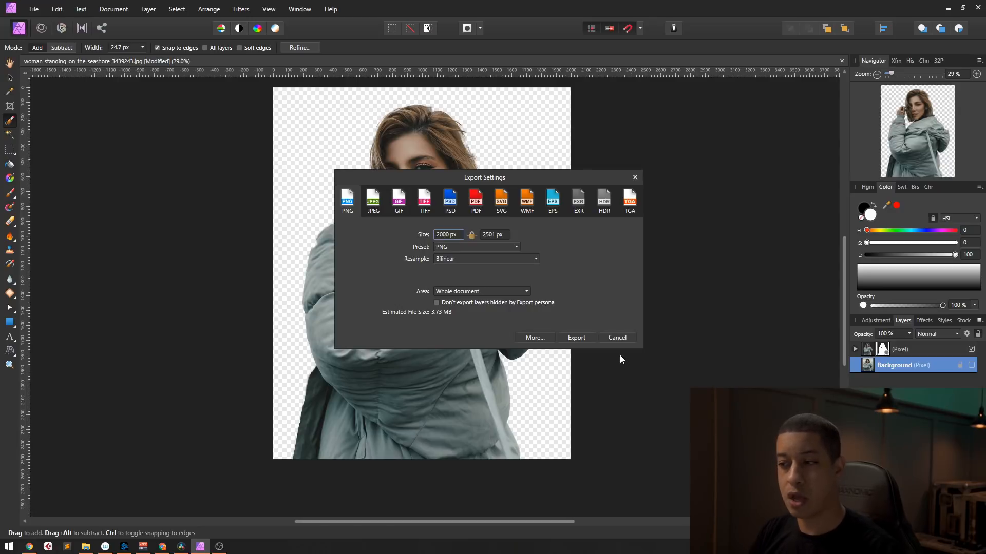
{"action": "left_click", "coordinate": [618, 340]}
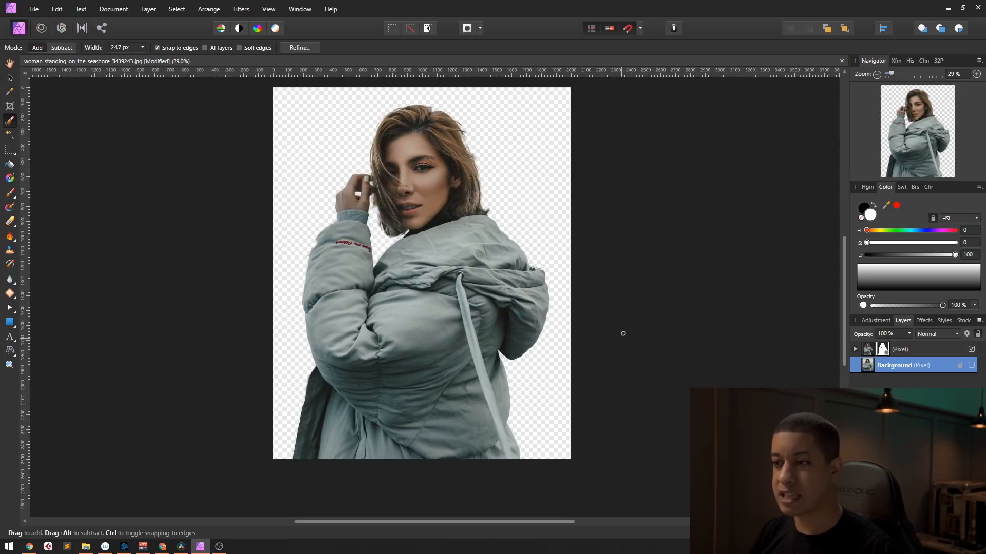
Step: Return to DaVinci Resolve's Edit page and create a five-second Fusion composition at 30 fps in the Master bin
{"action": "left_click", "coordinate": [946, 9]}
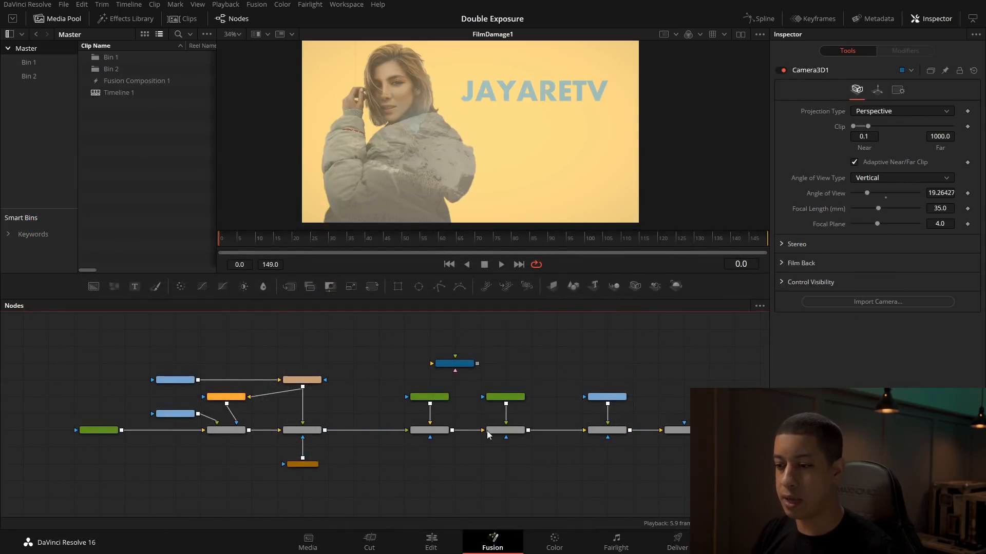
{"action": "left_click", "coordinate": [430, 542]}
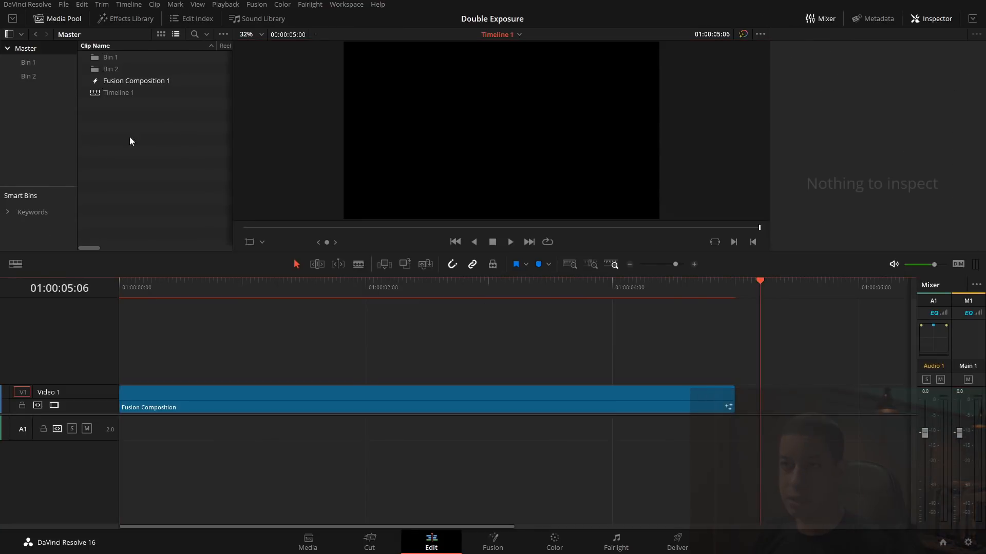
{"action": "right_click", "coordinate": [147, 179]}
{"action": "left_click", "coordinate": [147, 226]}
{"action": "left_click", "coordinate": [967, 541]}
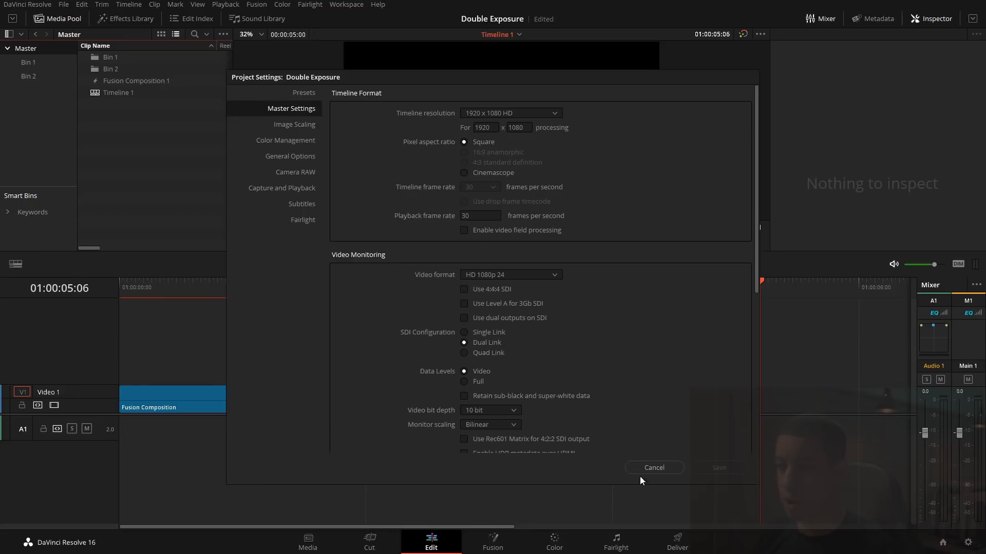
{"action": "right_click", "coordinate": [149, 150]}
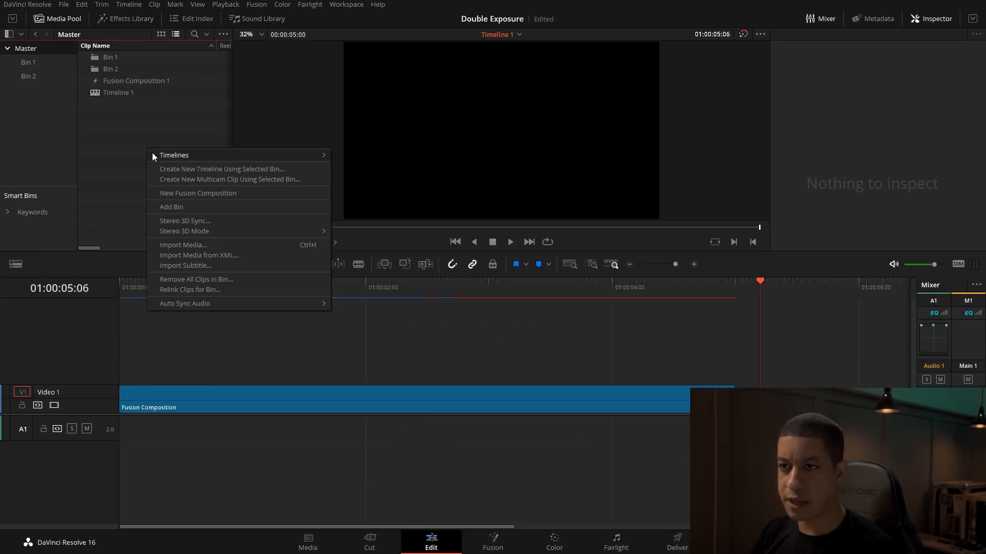
{"action": "left_click", "coordinate": [189, 194]}
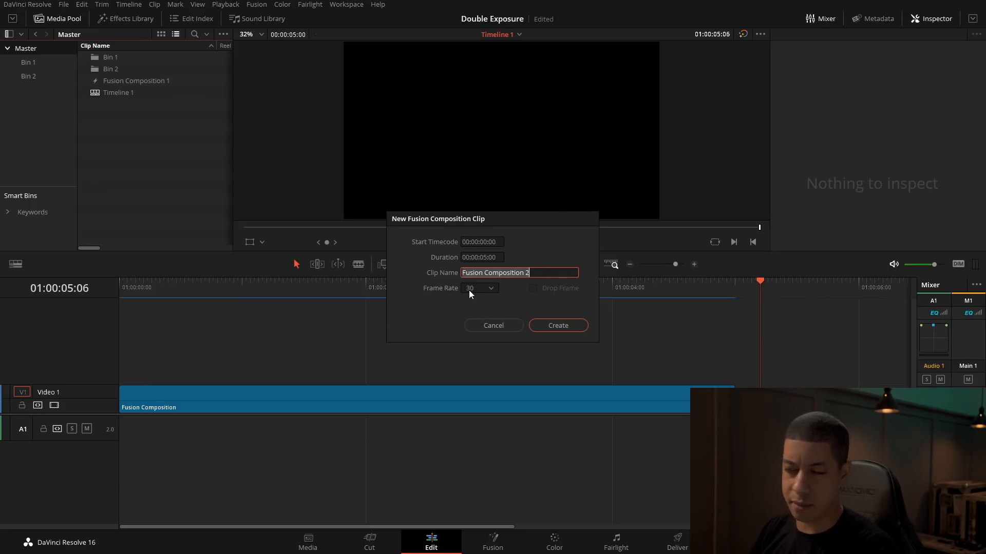
{"action": "left_click", "coordinate": [551, 328]}
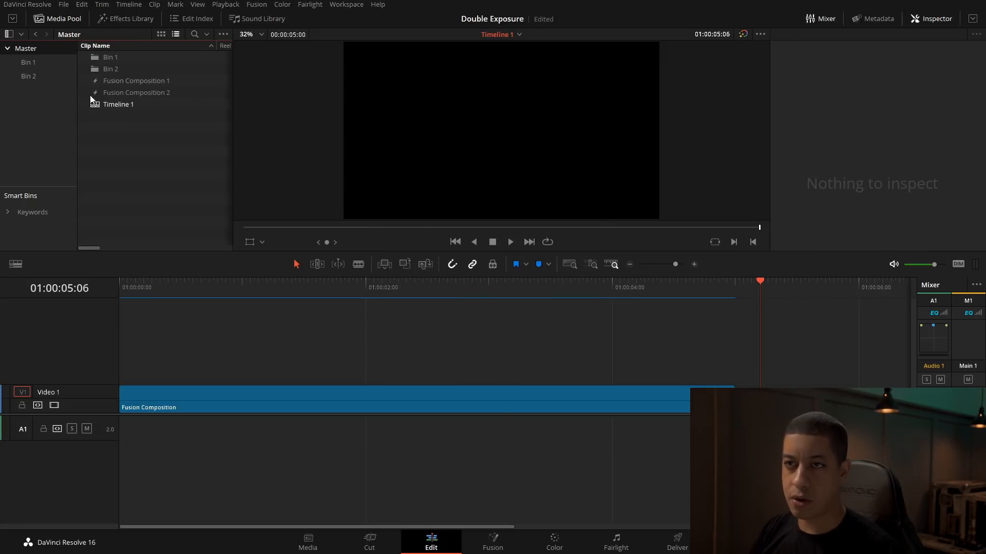
Step: Place the new Fusion composition on Video 1 at 01:00:05:06 and open it in Fusion with the clip thumbnails shown
{"action": "left_click_drag", "start_coordinate": [97, 95], "coordinate": [759, 405]}
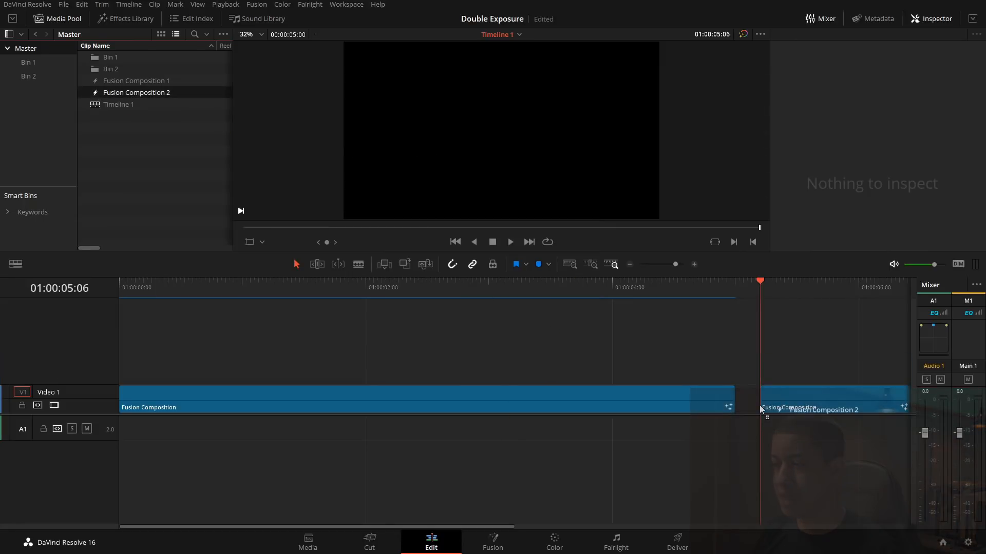
{"action": "key", "text": "space"}
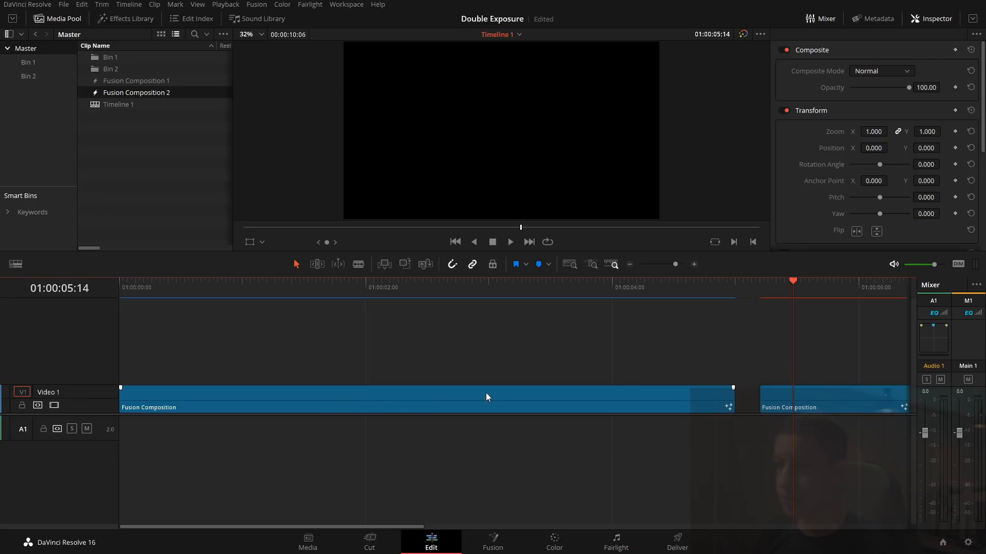
{"action": "left_click", "coordinate": [820, 408]}
{"action": "left_click", "coordinate": [494, 543]}
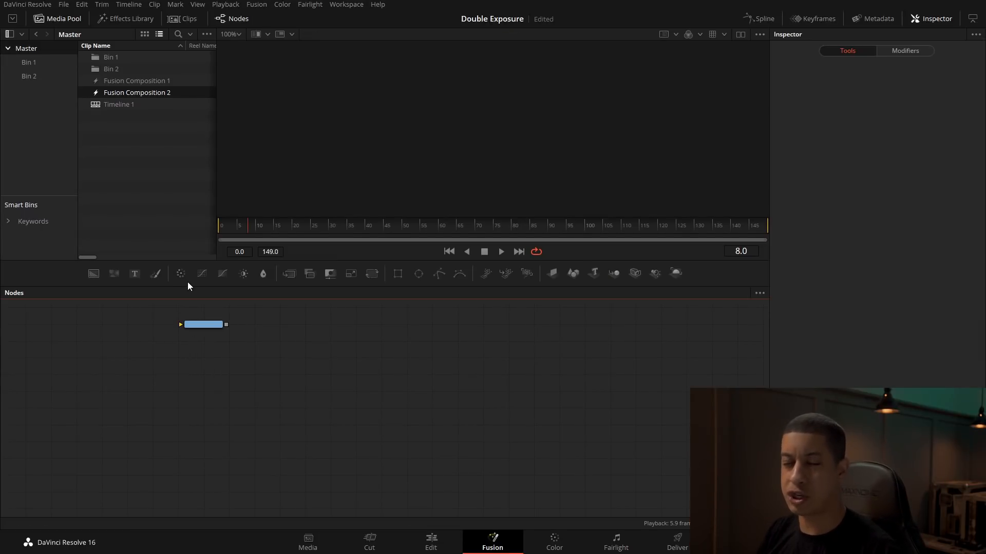
{"action": "left_click", "coordinate": [184, 20]}
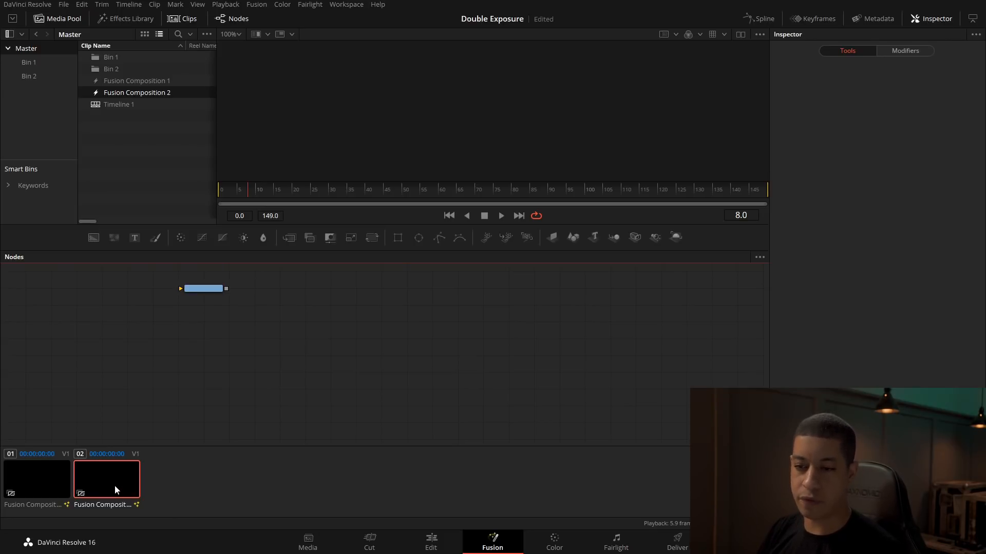
Step: Hide the clip thumbnails and move the MediaOut1 node toward the middle of the node graph
{"action": "left_click", "coordinate": [178, 20]}
{"action": "scroll", "coordinate": [195, 328], "scroll_direction": "up", "scroll_amount": 2}
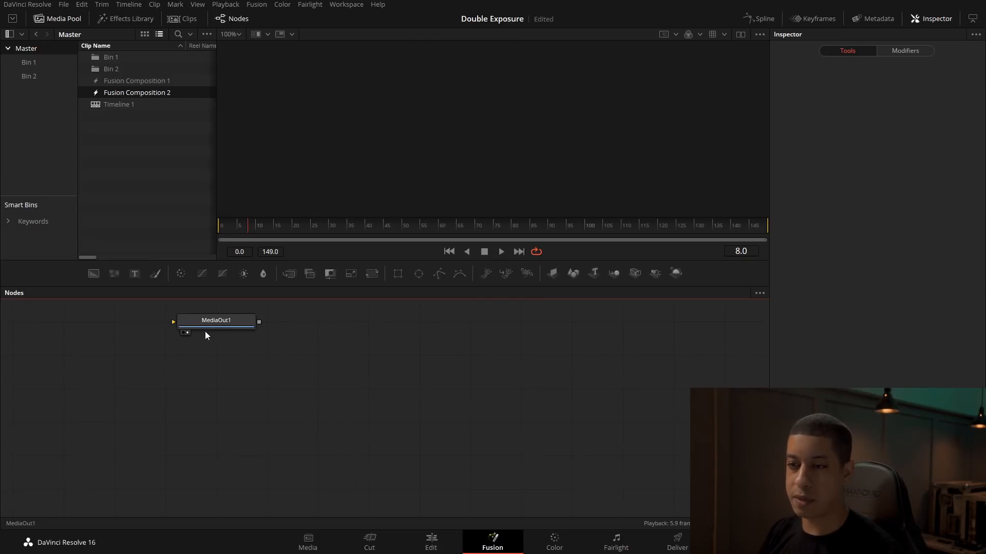
{"action": "left_click_drag", "start_coordinate": [223, 322], "coordinate": [402, 386]}
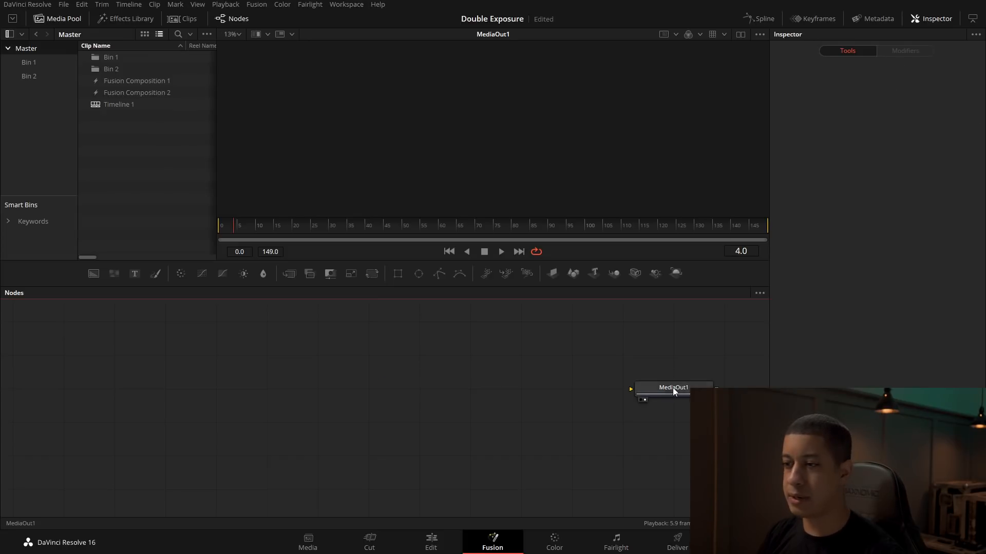
{"action": "left_click_drag", "start_coordinate": [630, 386], "coordinate": [451, 361]}
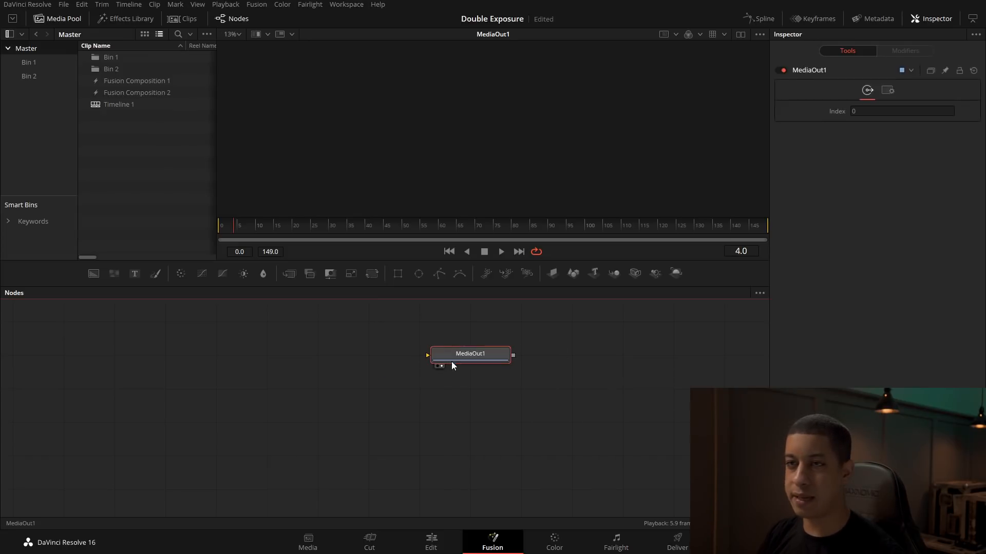
Step: Add the mountain time-lapse and the woman cutout from Bin 1 to the node graph and view the mountain footage
{"action": "left_click", "coordinate": [33, 64]}
{"action": "left_click_drag", "start_coordinate": [121, 114], "coordinate": [202, 385]}
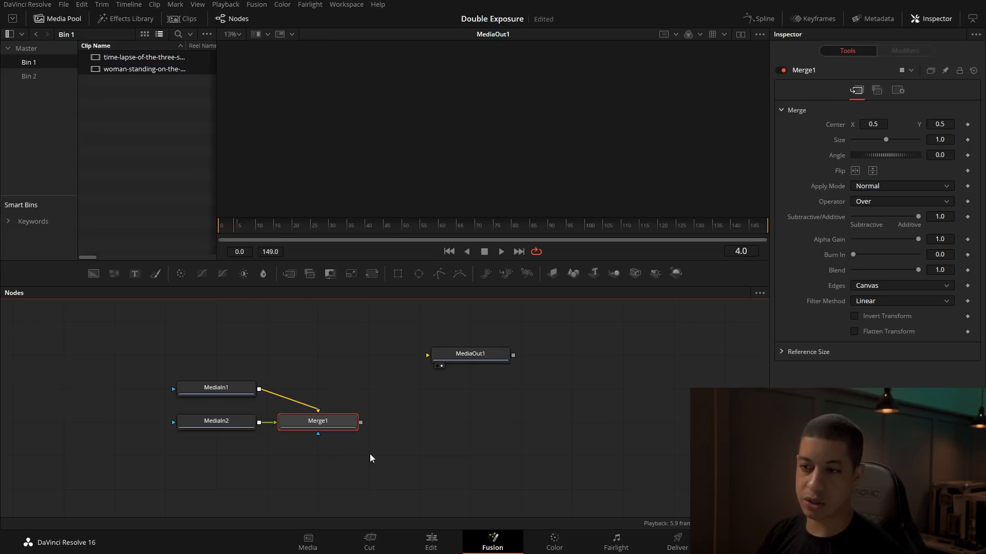
{"action": "left_click", "coordinate": [188, 399]}
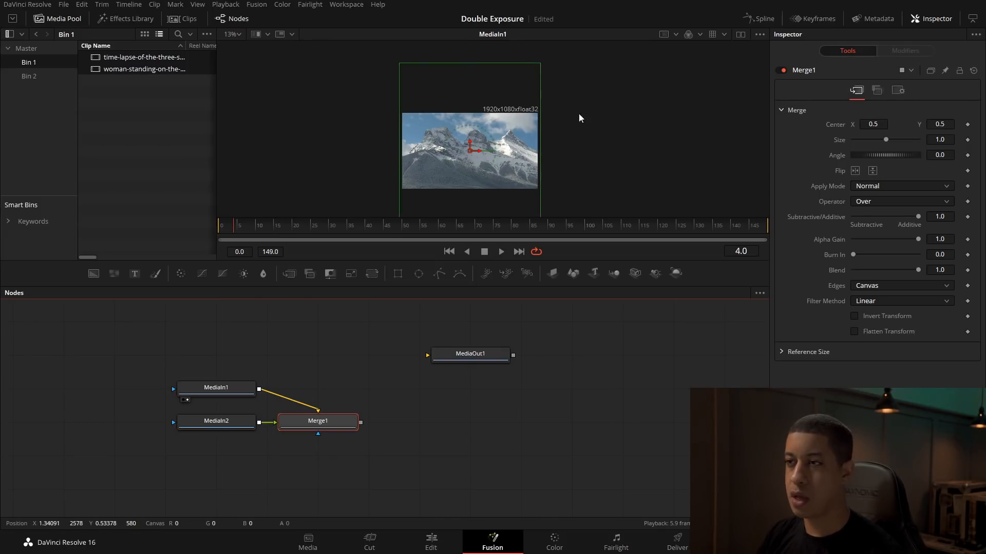
{"action": "left_click_drag", "start_coordinate": [572, 170], "coordinate": [557, 143]}
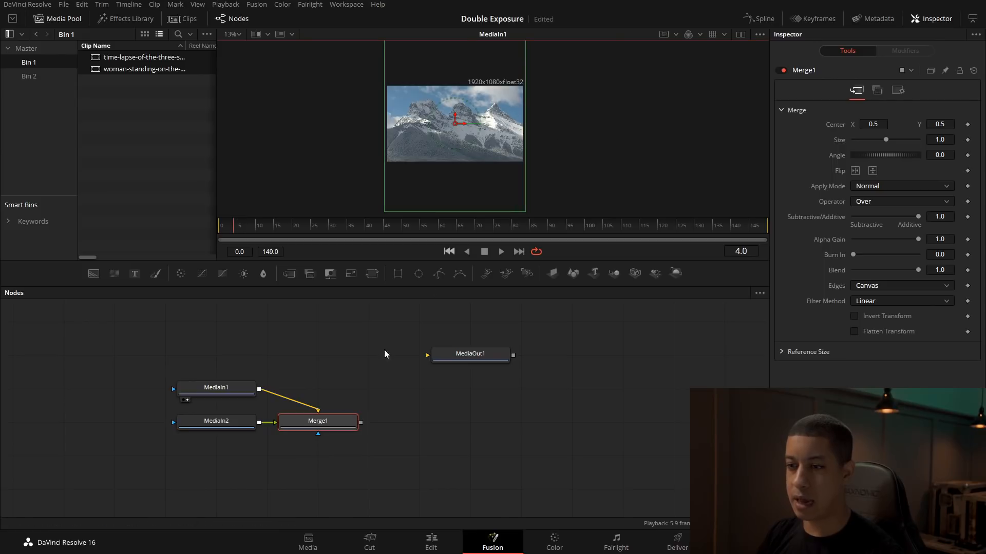
Step: Show the woman cutout from MediaIn2 in the viewer and enlarge the viewer area
{"action": "left_click_drag", "start_coordinate": [216, 418], "coordinate": [493, 144]}
{"action": "left_click_drag", "start_coordinate": [559, 264], "coordinate": [560, 302]}
{"action": "left_click_drag", "start_coordinate": [335, 448], "coordinate": [428, 443]}
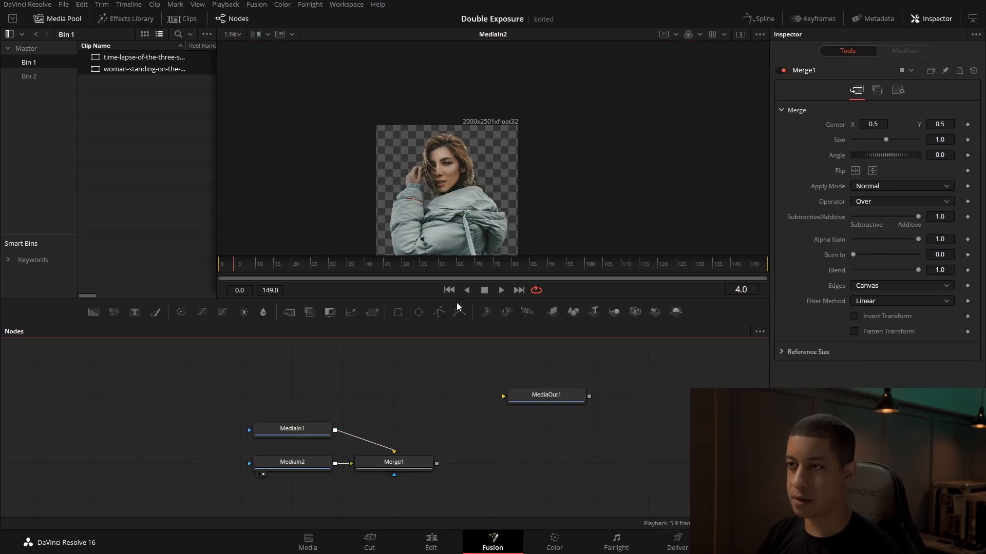
{"action": "scroll", "coordinate": [521, 185], "scroll_direction": "down", "scroll_amount": 1}
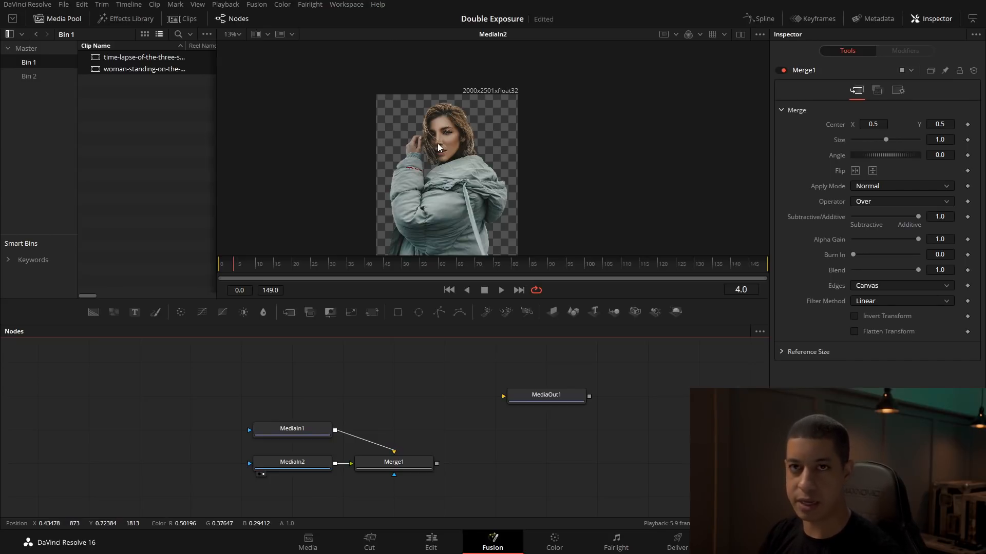
Step: Preview the merge of the woman and mountain footage, and delete the Merge1 node
{"action": "left_click_drag", "start_coordinate": [278, 429], "coordinate": [376, 196]}
{"action": "left_click_drag", "start_coordinate": [408, 474], "coordinate": [459, 474]}
{"action": "key", "text": "1"}
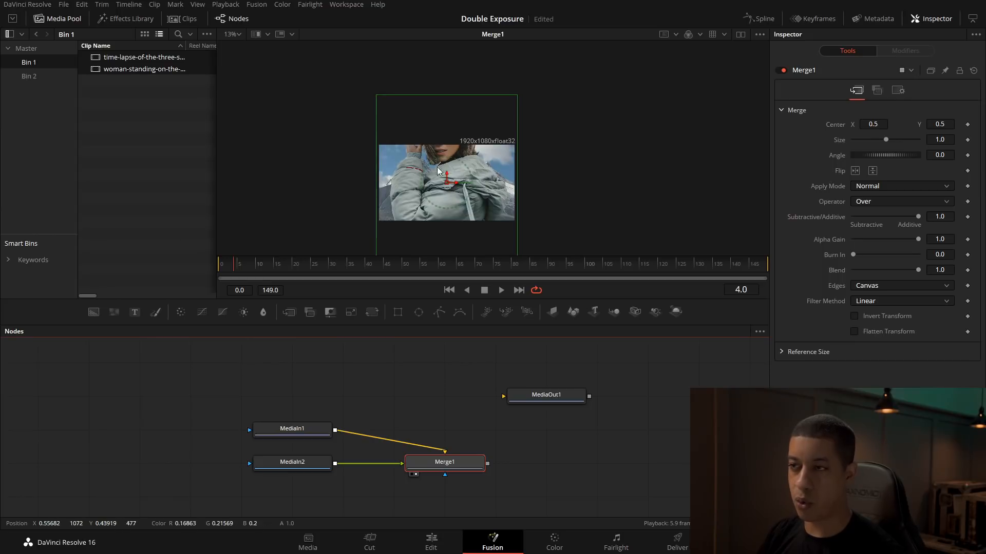
{"action": "left_click", "coordinate": [442, 414]}
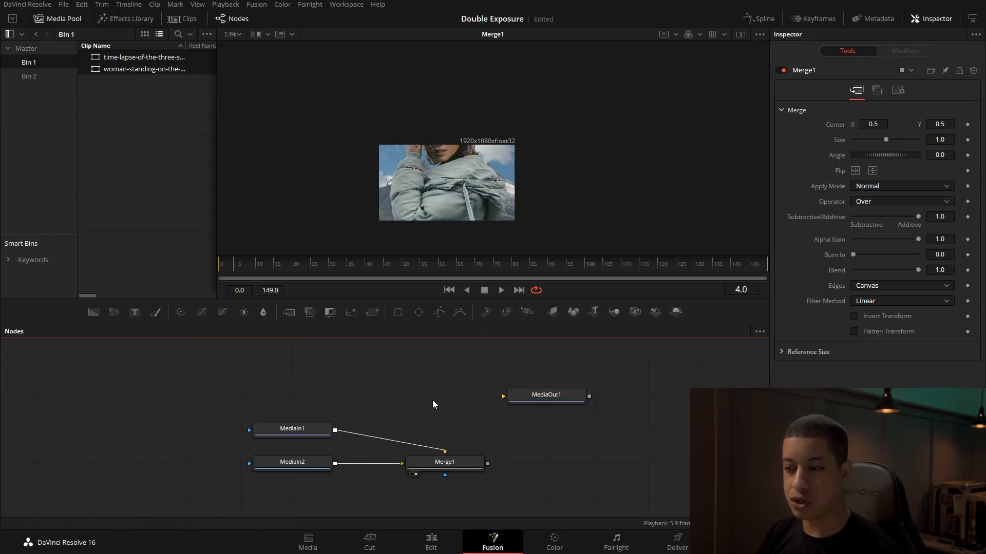
{"action": "left_click", "coordinate": [426, 464]}
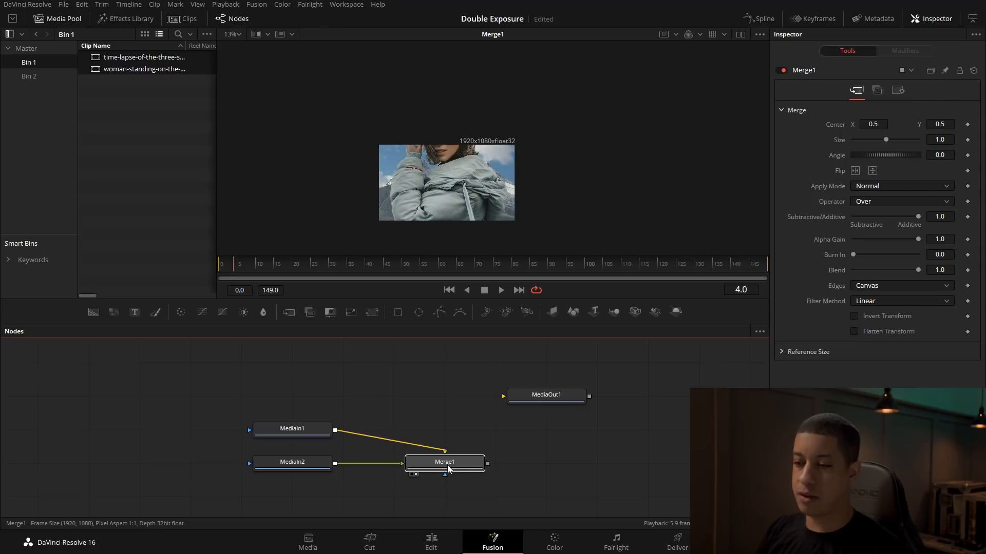
{"action": "left_click", "coordinate": [495, 451]}
{"action": "left_click", "coordinate": [435, 469]}
{"action": "key", "text": "Delete"}
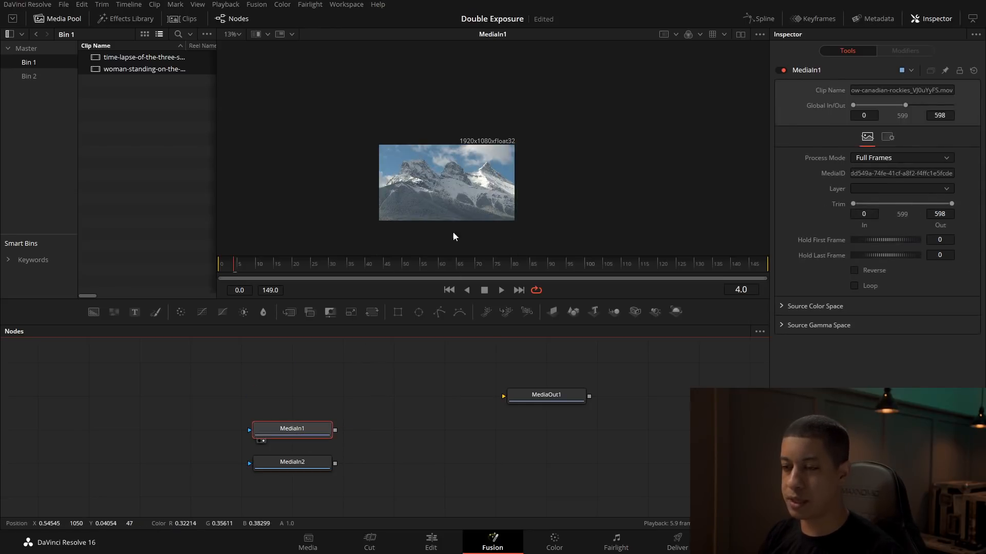
Step: Preview the woman and mountain sources separately, and move the MediaIn2 node beside MediaOut1
{"action": "left_click_drag", "start_coordinate": [292, 465], "coordinate": [464, 174]}
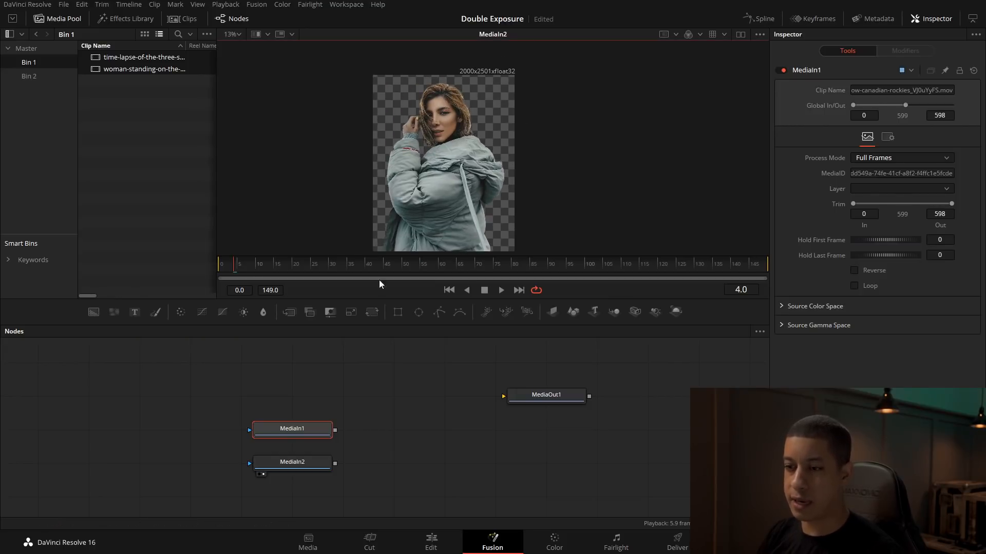
{"action": "left_click", "coordinate": [264, 441]}
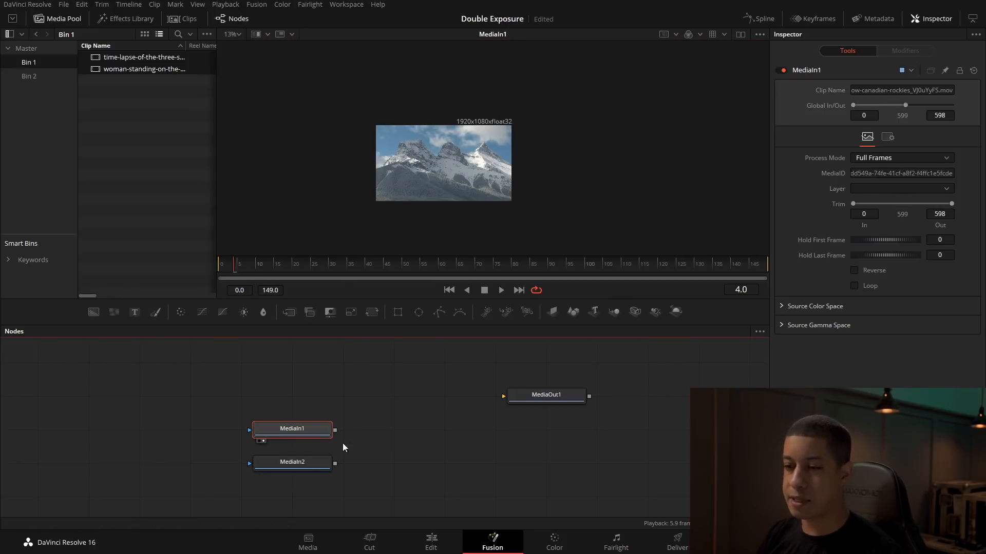
{"action": "left_click_drag", "start_coordinate": [298, 464], "coordinate": [449, 396]}
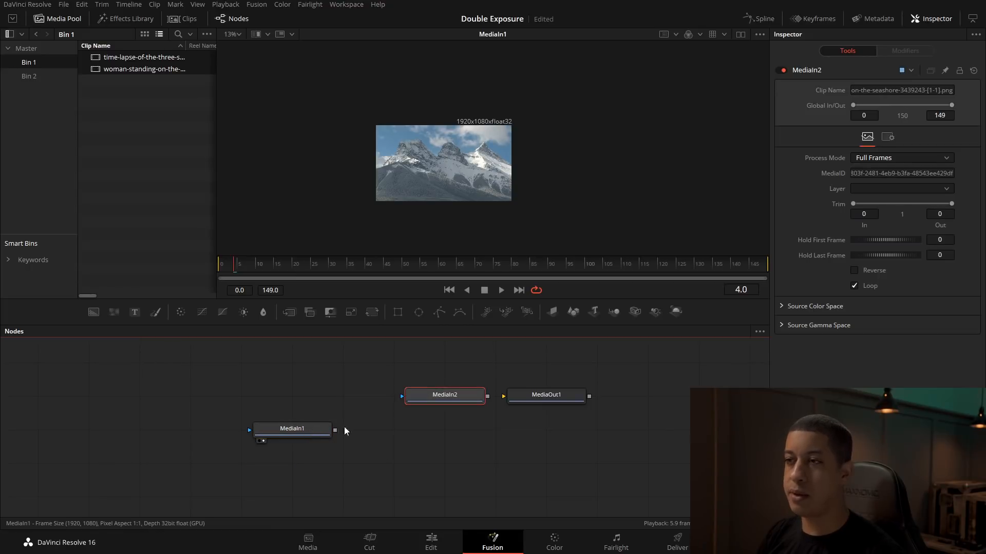
{"action": "left_click", "coordinate": [331, 430]}
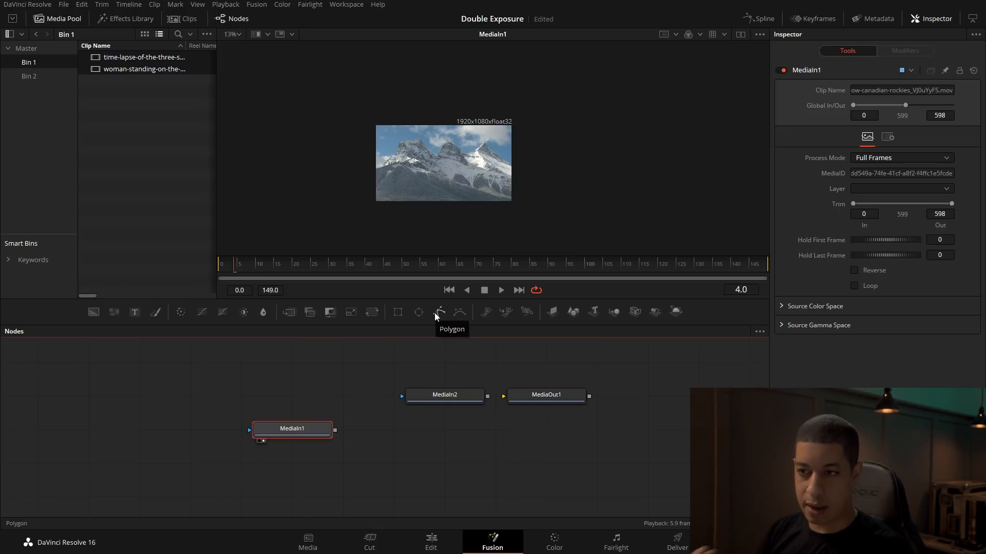
Step: Add a Background node below MediaIn1 and move the playhead to frame 25
{"action": "left_click", "coordinate": [205, 418]}
{"action": "left_click_drag", "start_coordinate": [93, 319], "coordinate": [301, 468]}
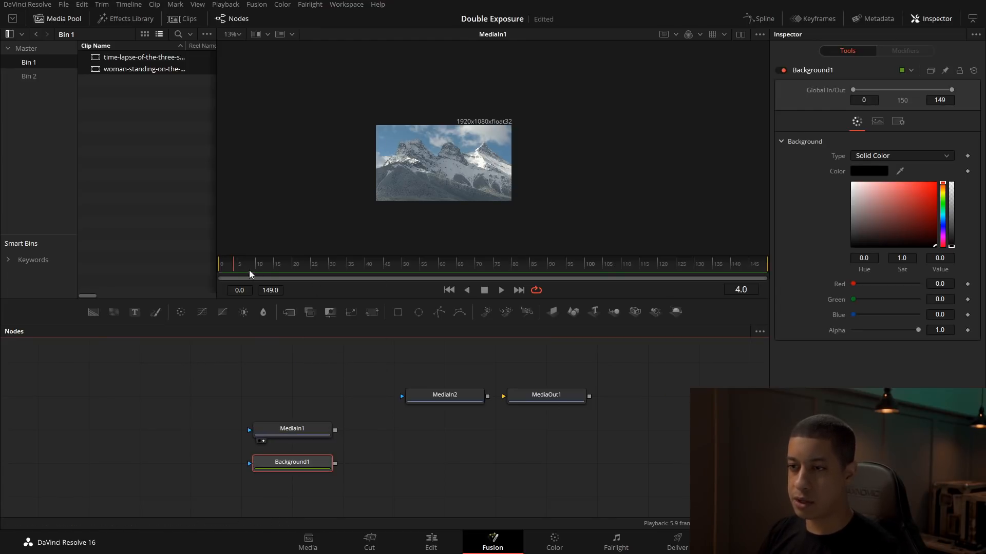
{"action": "left_click_drag", "start_coordinate": [467, 263], "coordinate": [311, 263]}
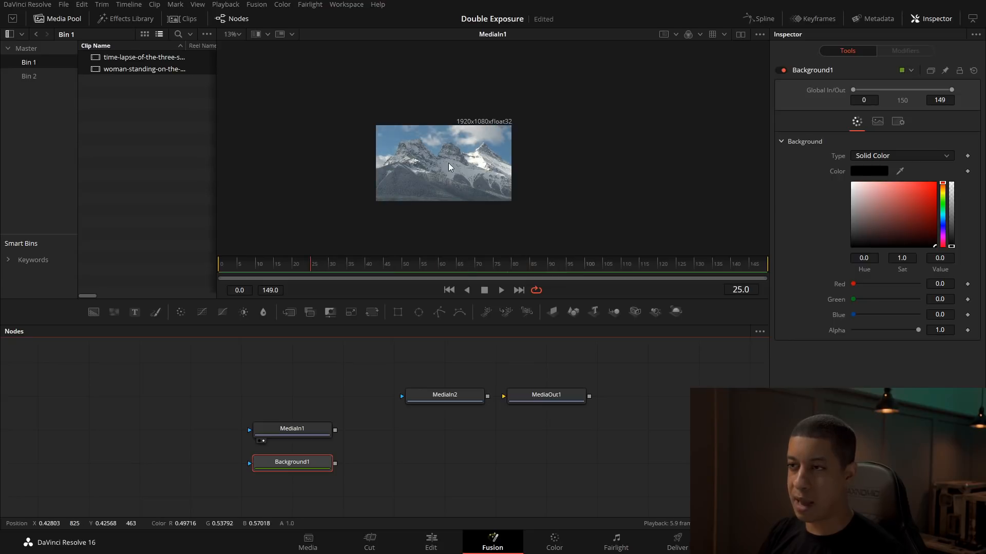
Step: Merge the mountain footage over Background1 and shift these three nodes left in the graph
{"action": "left_click_drag", "start_coordinate": [334, 429], "coordinate": [336, 467]}
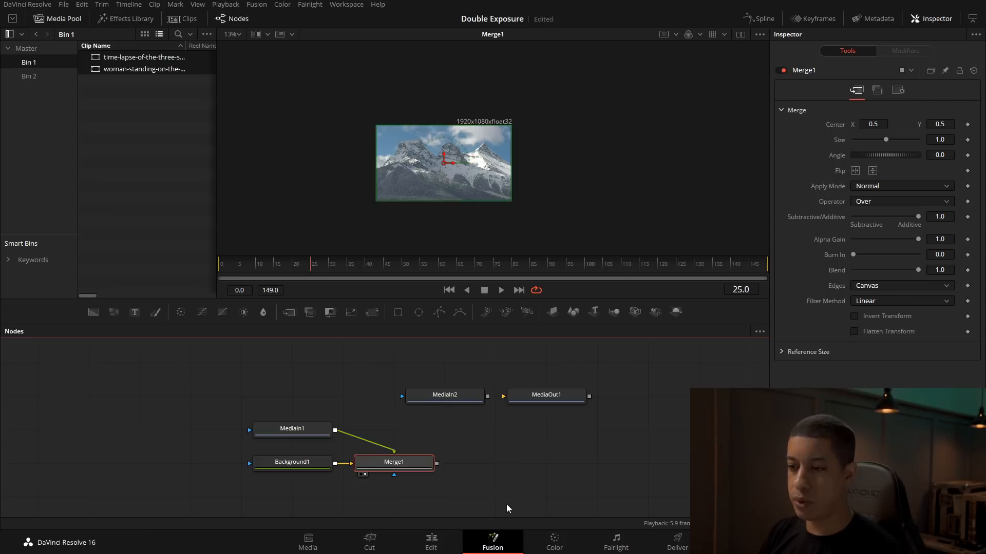
{"action": "left_click_drag", "start_coordinate": [218, 404], "coordinate": [334, 467]}
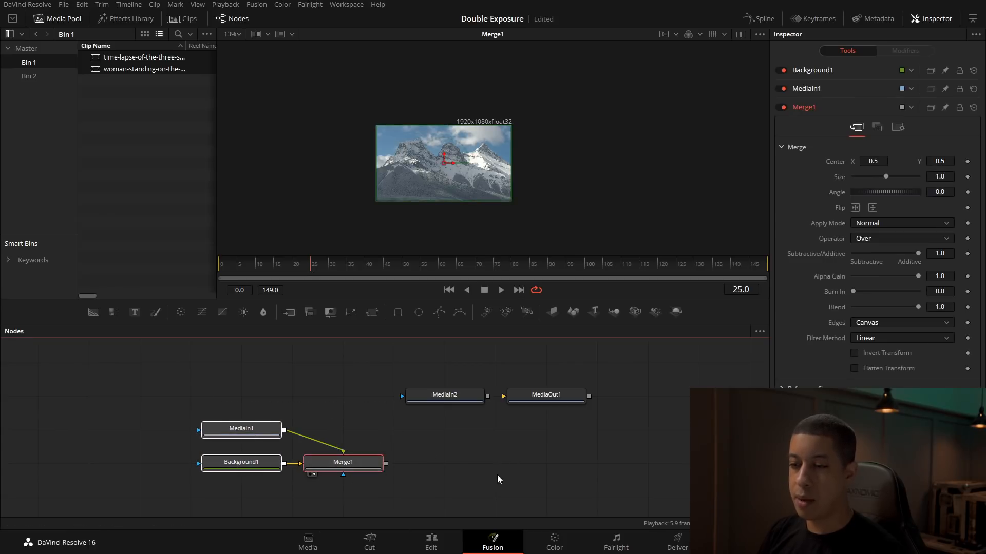
Step: Preview the plain Background1 output, and undo the trial move of the MediaIn1 node
{"action": "left_click_drag", "start_coordinate": [260, 464], "coordinate": [259, 429]}
{"action": "left_click_drag", "start_coordinate": [317, 354], "coordinate": [486, 137]}
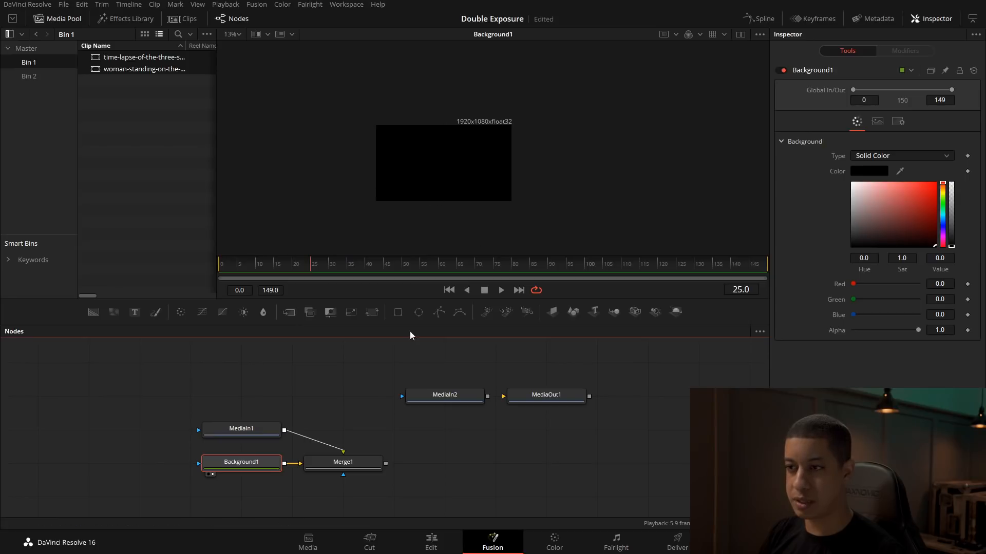
{"action": "left_click_drag", "start_coordinate": [222, 430], "coordinate": [272, 430]}
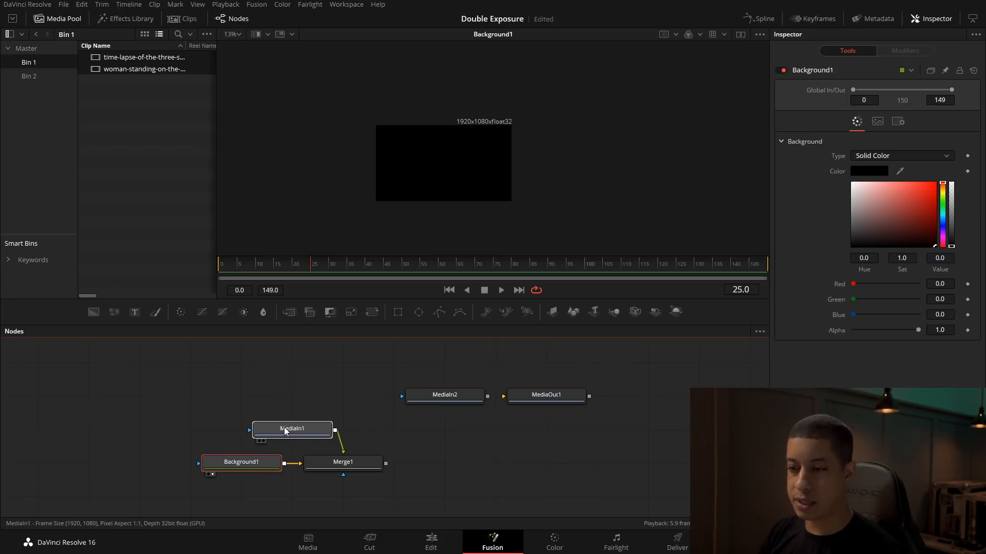
{"action": "key", "text": "ctrl+z"}
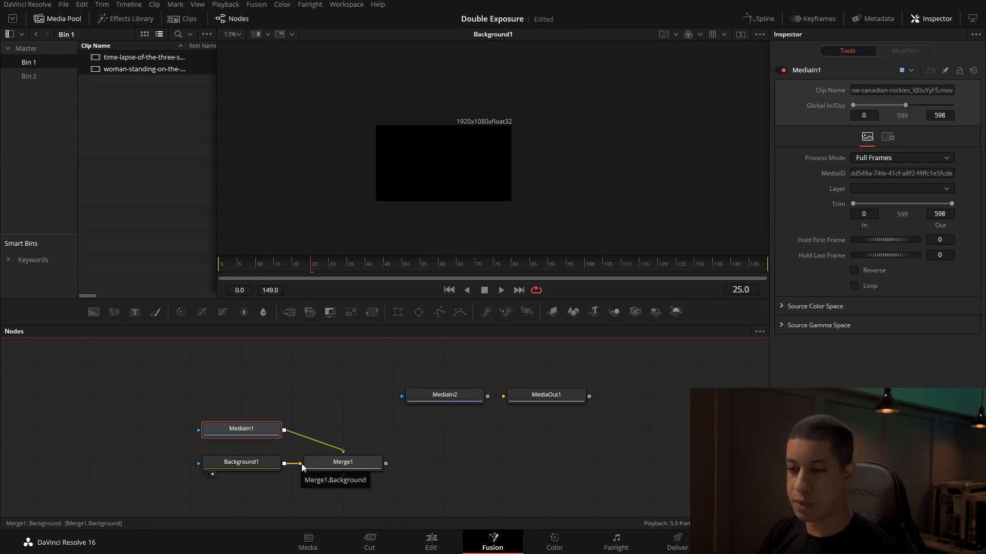
Step: Swap Merge1's inputs, move it farther from its sources, and rewire Background1 as its background and MediaIn1 as its foreground
{"action": "left_click", "coordinate": [359, 465]}
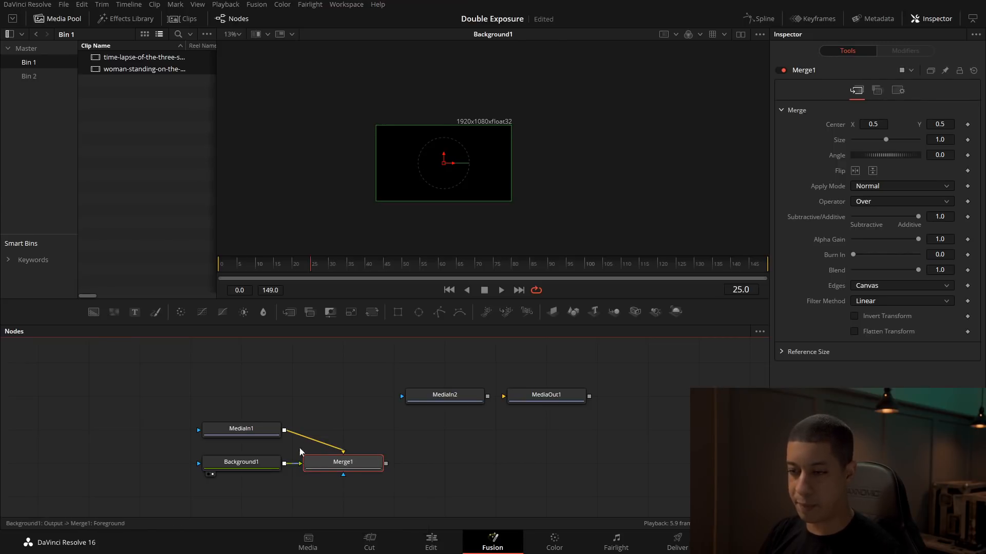
{"action": "key", "text": "ctrl+t"}
{"action": "left_click_drag", "start_coordinate": [354, 465], "coordinate": [405, 464]}
{"action": "left_click", "coordinate": [390, 451]}
{"action": "left_click", "coordinate": [350, 464]}
{"action": "left_click_drag", "start_coordinate": [284, 464], "coordinate": [350, 464]}
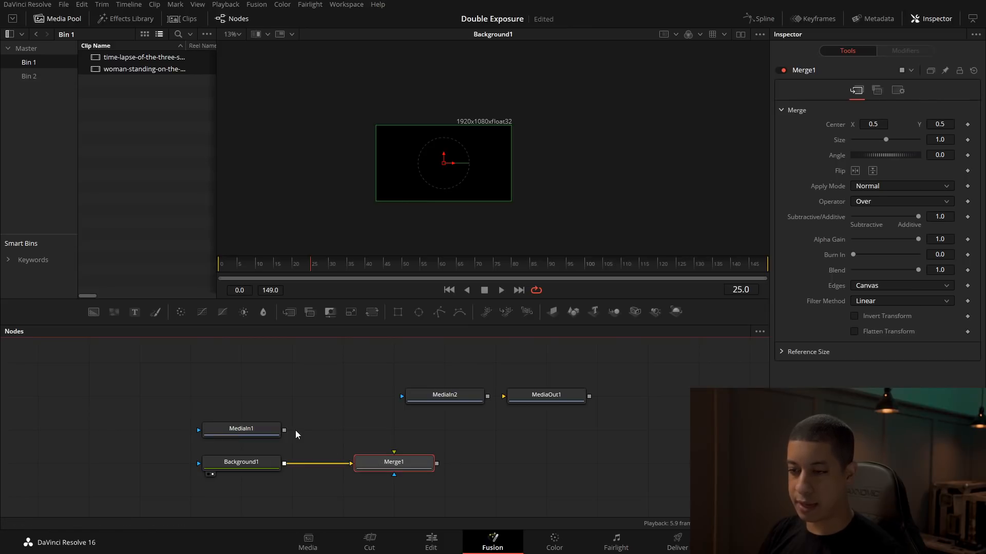
{"action": "left_click_drag", "start_coordinate": [284, 430], "coordinate": [590, 147]}
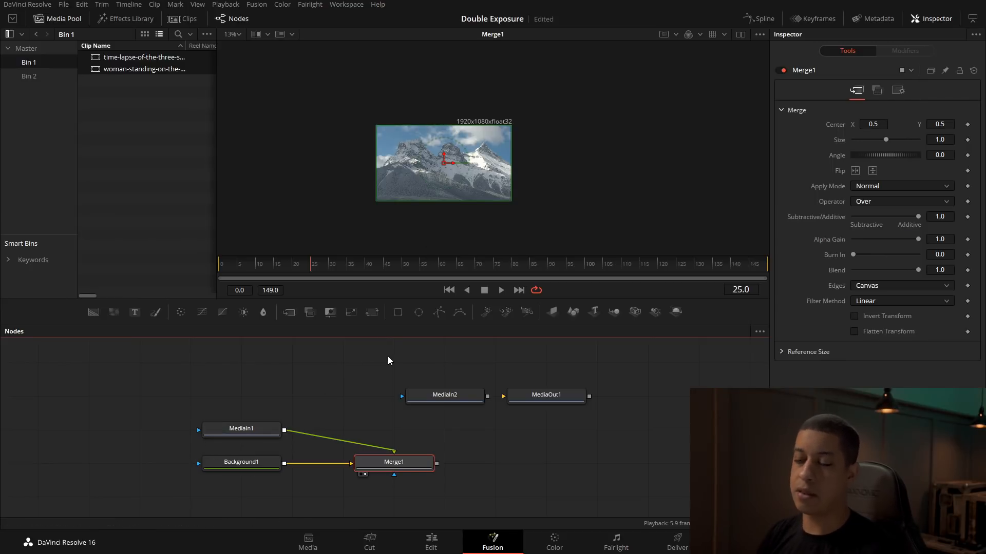
Step: Try moving the mountain footage off-centre in Merge1 and reset its centre to 0.5, 0.5
{"action": "left_click", "coordinate": [256, 429]}
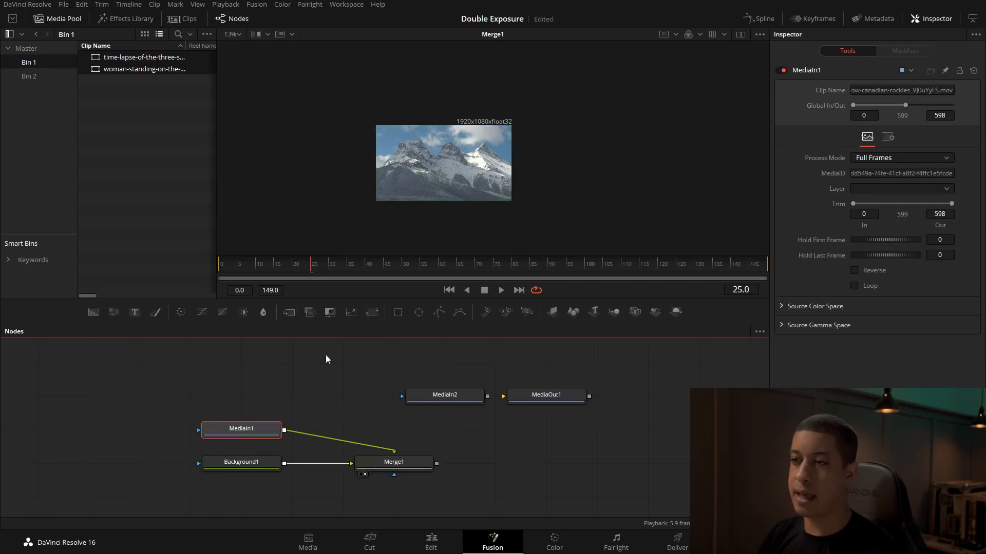
{"action": "left_click", "coordinate": [399, 466]}
{"action": "left_click_drag", "start_coordinate": [426, 186], "coordinate": [387, 187]}
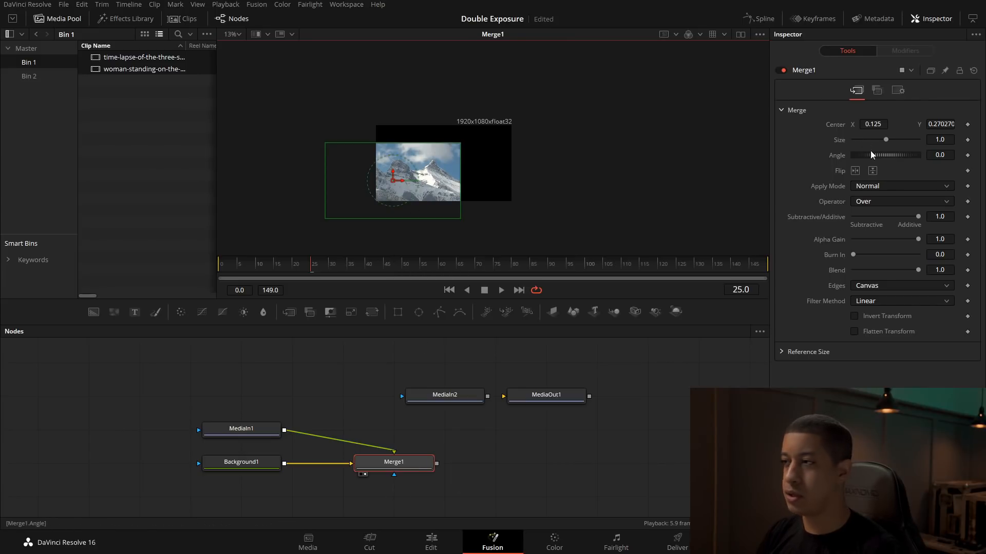
{"action": "double_click", "coordinate": [831, 126]}
Step: View the woman cutout, move MediaOut1 farther right, and place MediaIn2 above the mountain nodes
{"action": "left_click_drag", "start_coordinate": [443, 397], "coordinate": [378, 207]}
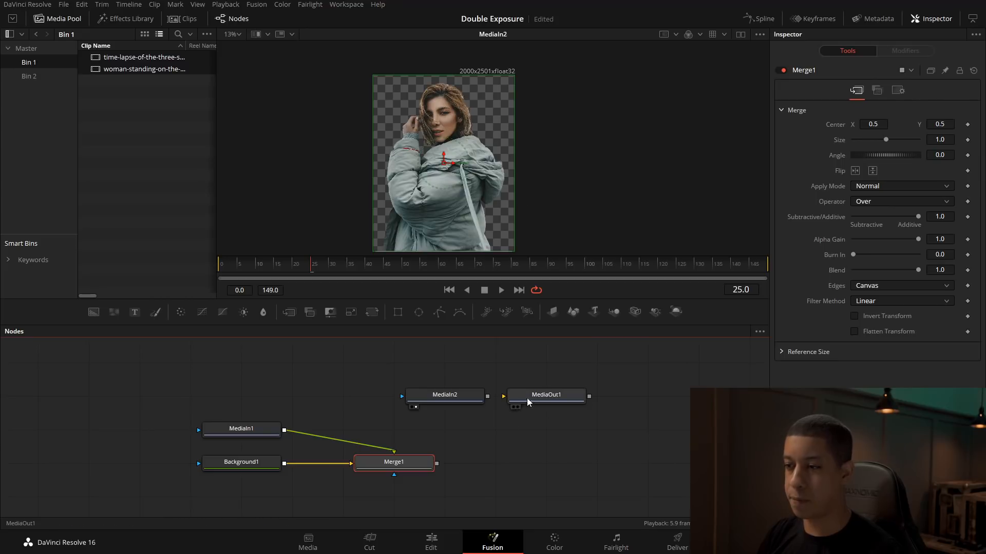
{"action": "left_click_drag", "start_coordinate": [537, 396], "coordinate": [639, 395]}
{"action": "left_click_drag", "start_coordinate": [464, 399], "coordinate": [317, 380]}
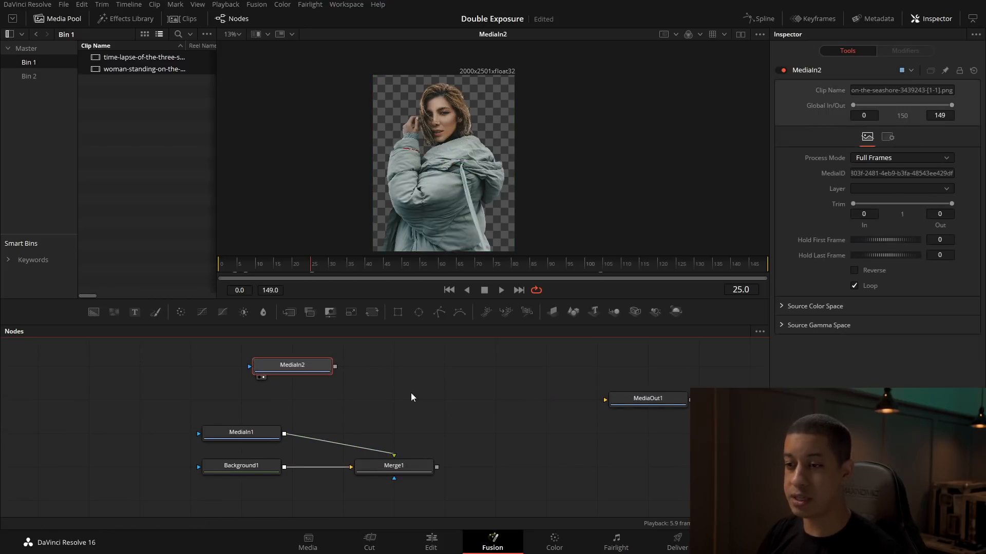
{"action": "left_click_drag", "start_coordinate": [409, 393], "coordinate": [372, 406]}
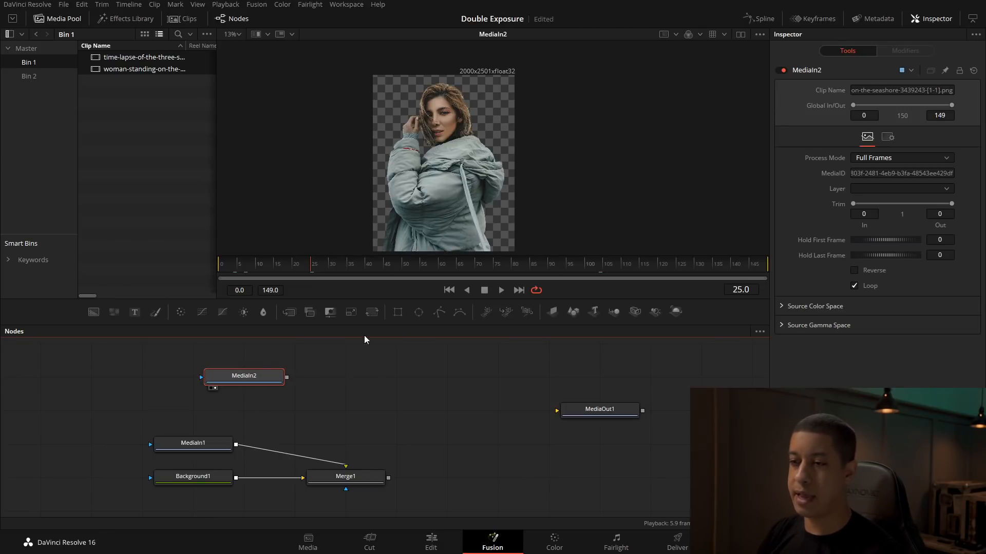
Step: Add a Transform node fed by MediaIn2 and merge its output as foreground over Merge1, viewing the new merge
{"action": "left_click_drag", "start_coordinate": [373, 318], "coordinate": [396, 377]}
{"action": "left_click_drag", "start_coordinate": [287, 377], "coordinate": [353, 377]}
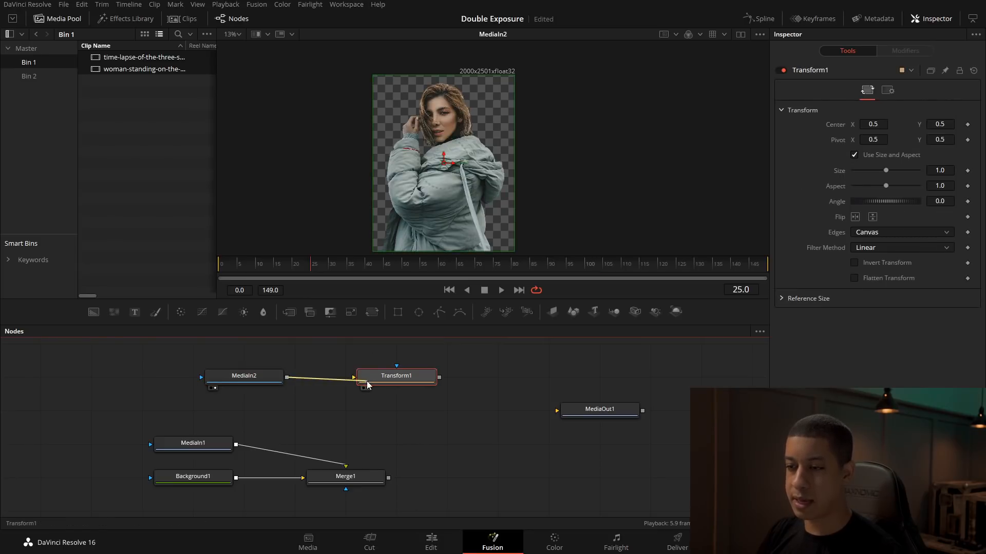
{"action": "left_click_drag", "start_coordinate": [442, 453], "coordinate": [453, 444]}
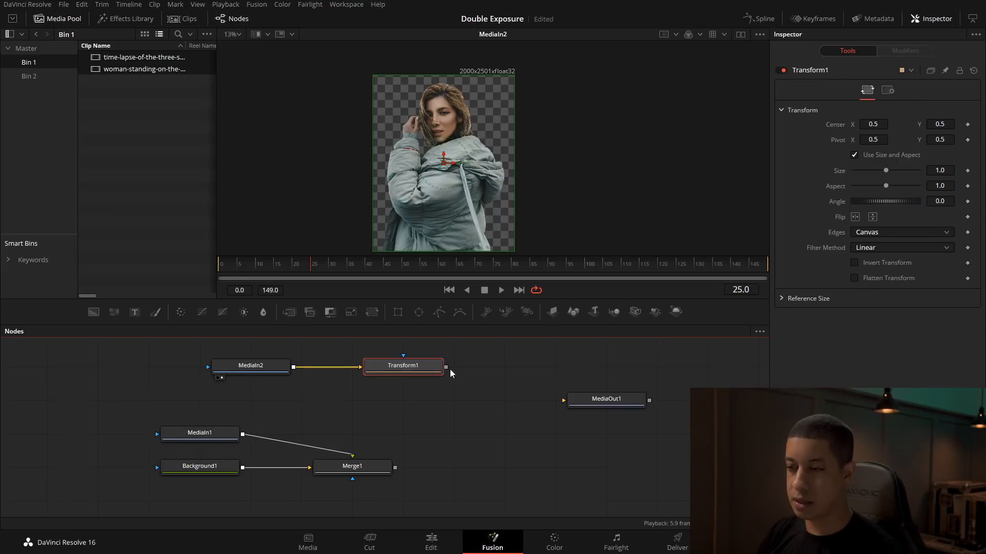
{"action": "left_click_drag", "start_coordinate": [446, 367], "coordinate": [398, 472]}
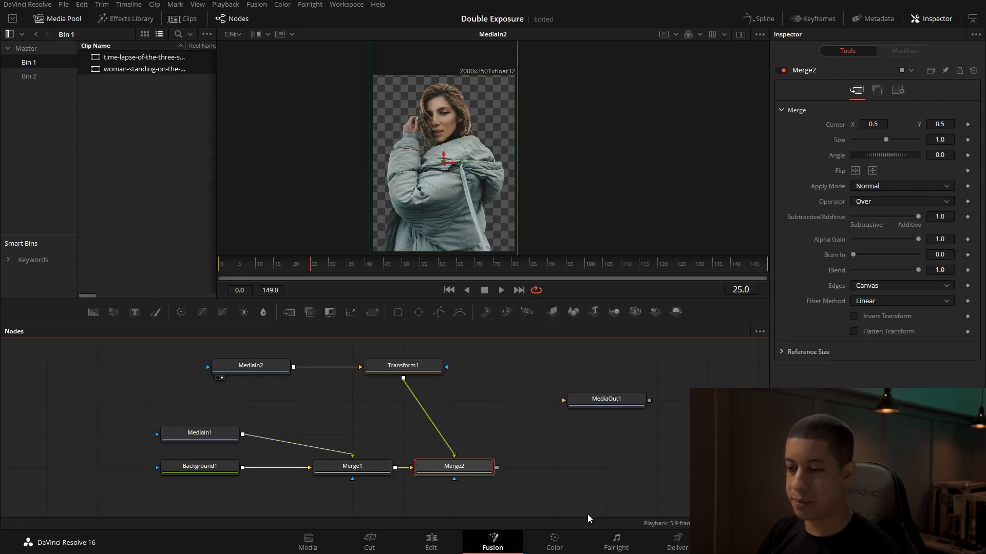
{"action": "left_click_drag", "start_coordinate": [477, 469], "coordinate": [486, 251]}
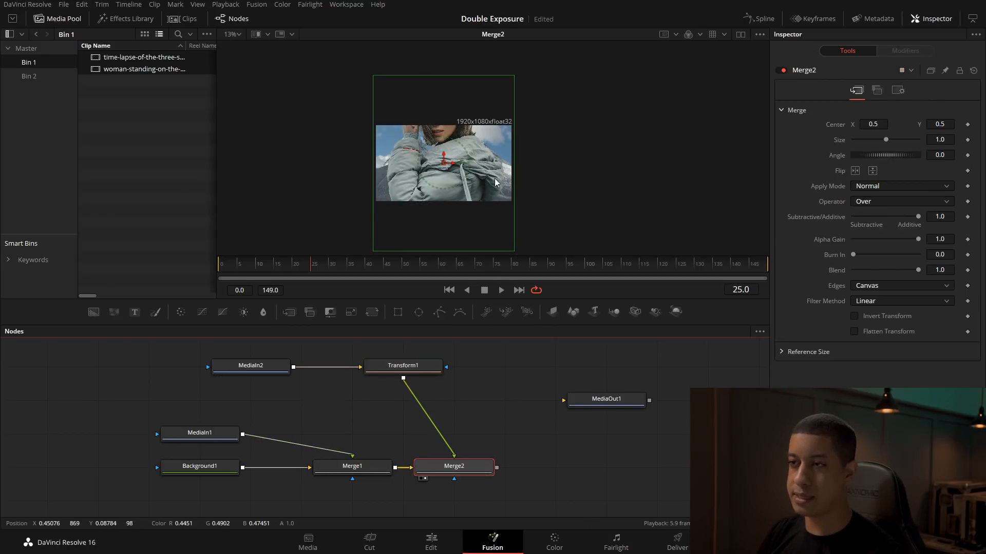
Step: Scale the woman cutout in Transform1 to 0.5 and place it on the frame's left side, centred at about 0.27, 0.46
{"action": "left_click", "coordinate": [403, 368]}
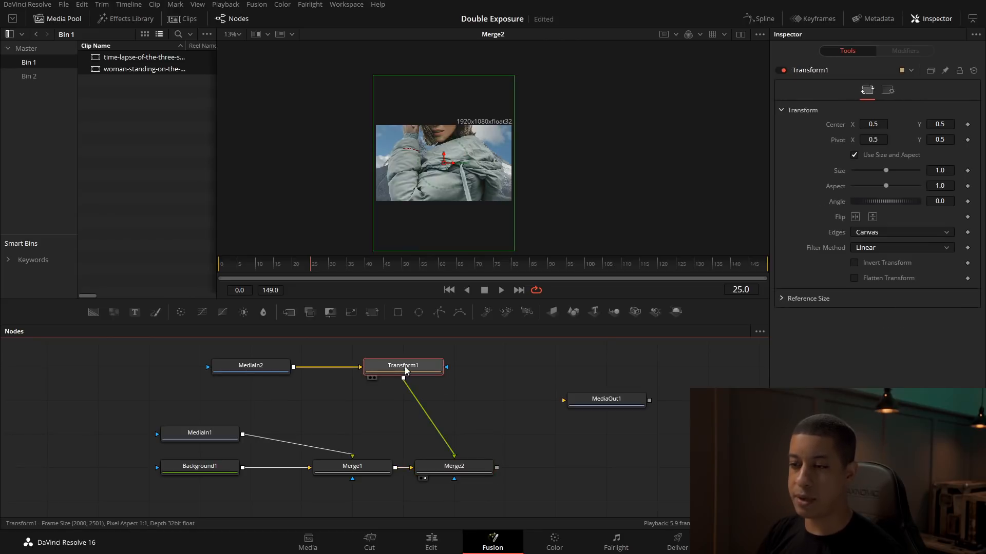
{"action": "left_click", "coordinate": [467, 473]}
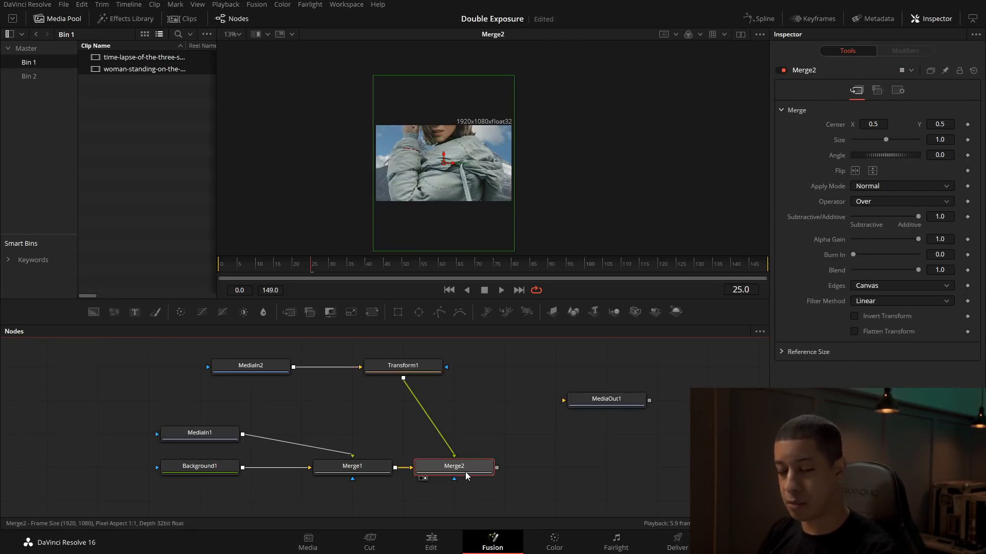
{"action": "left_click", "coordinate": [424, 368]}
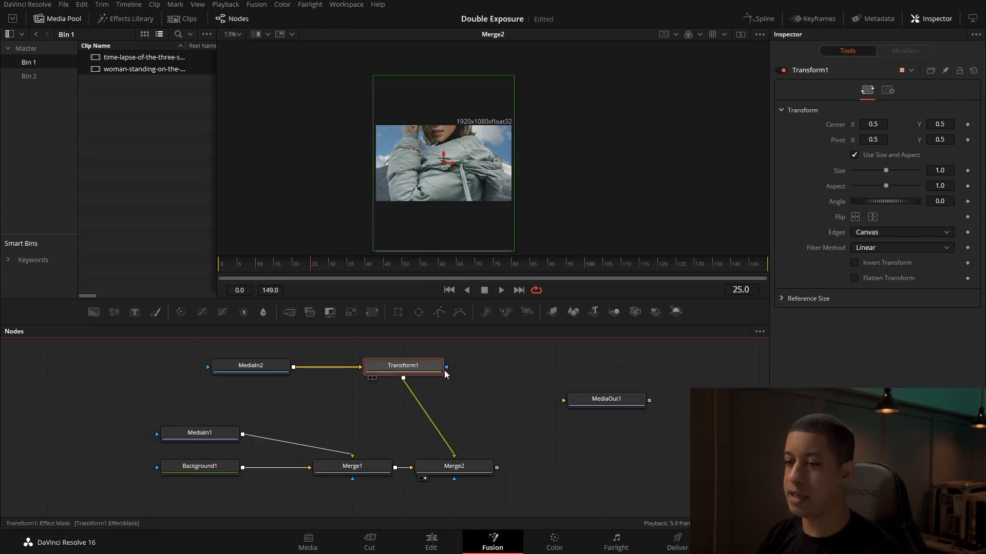
{"action": "left_click_drag", "start_coordinate": [886, 170], "coordinate": [862, 172]}
{"action": "left_click_drag", "start_coordinate": [442, 173], "coordinate": [403, 174]}
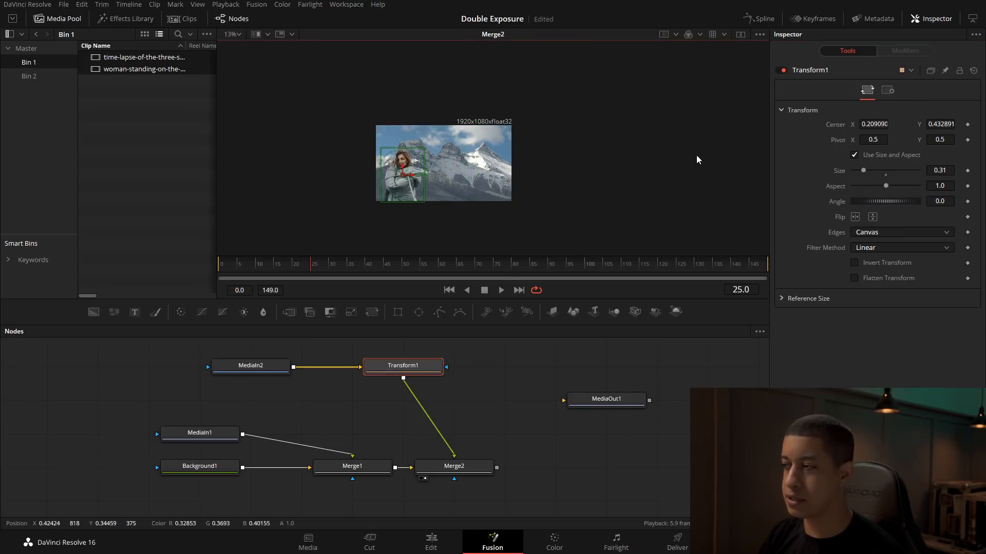
{"action": "left_click_drag", "start_coordinate": [866, 169], "coordinate": [869, 170]}
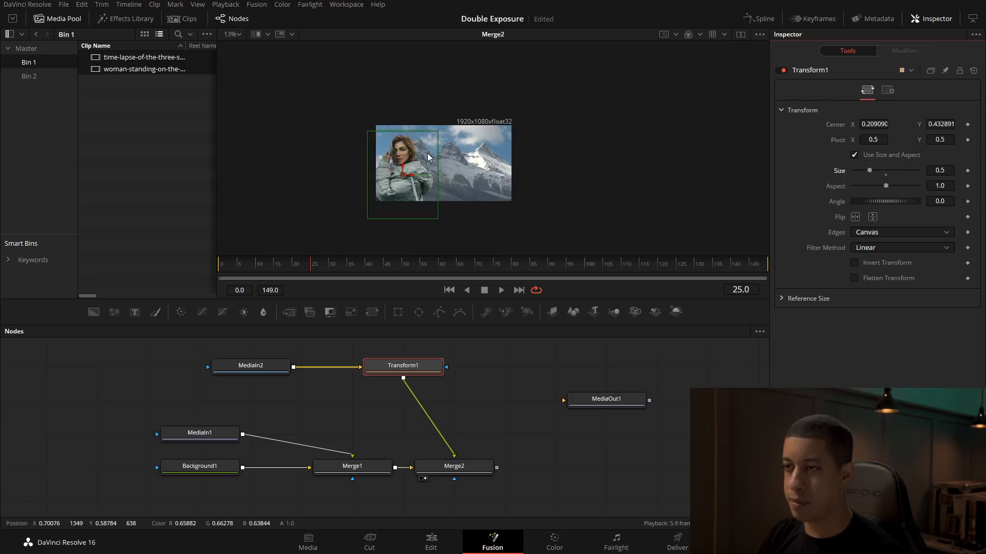
{"action": "left_click_drag", "start_coordinate": [405, 172], "coordinate": [412, 171]}
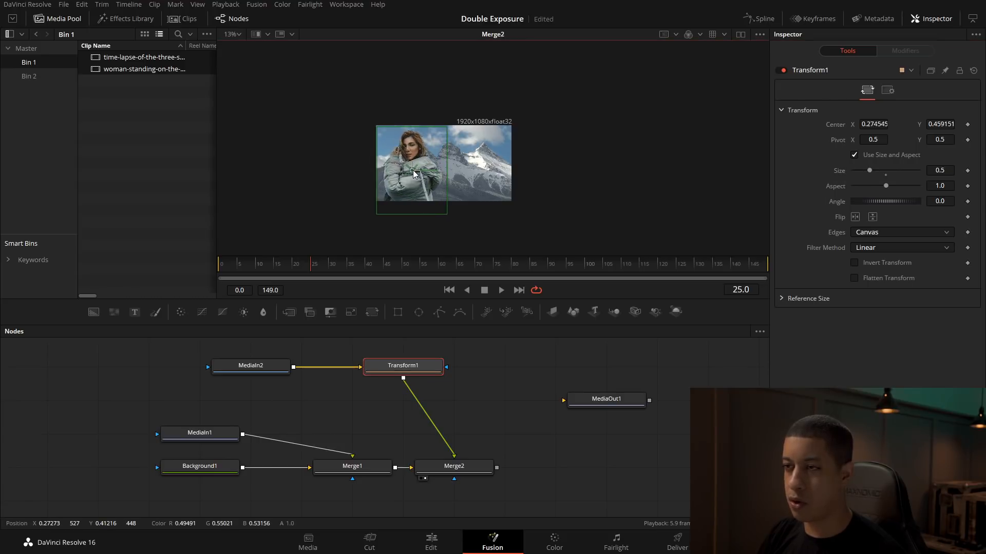
{"action": "left_click", "coordinate": [481, 423]}
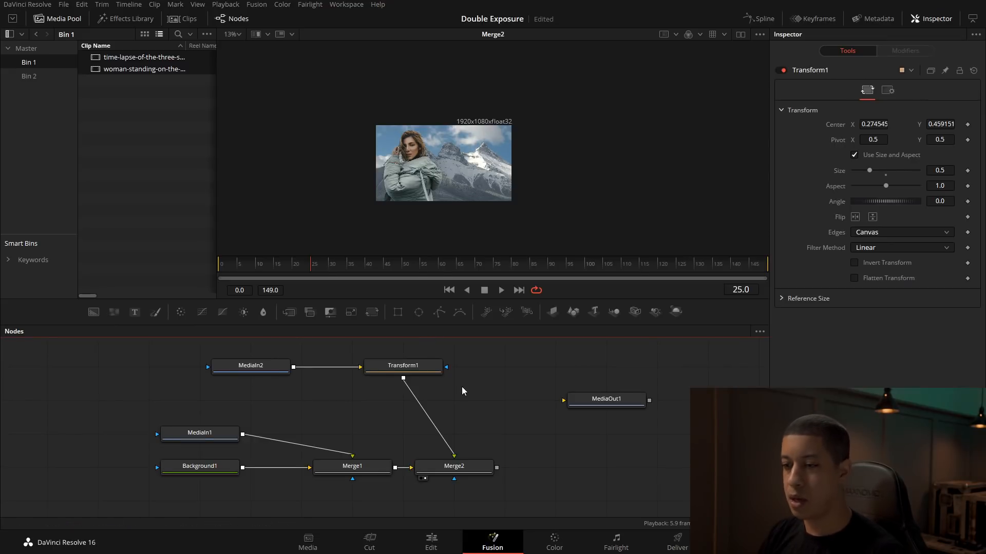
Step: Connect Transform1's output to Merge1's effect mask, and show Merge1 in a second viewer beside Merge2
{"action": "left_click_drag", "start_coordinate": [462, 391], "coordinate": [527, 396]}
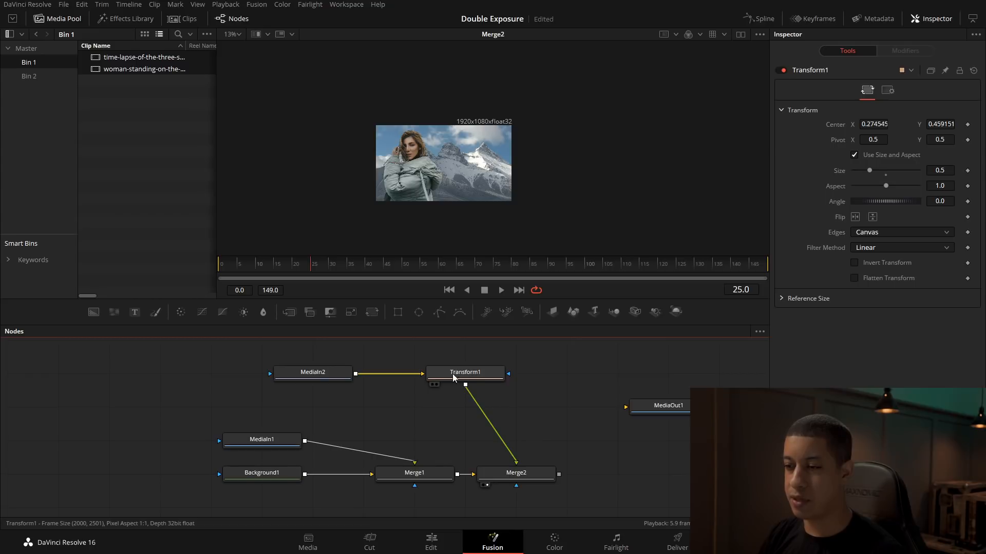
{"action": "left_click_drag", "start_coordinate": [465, 388], "coordinate": [415, 485]}
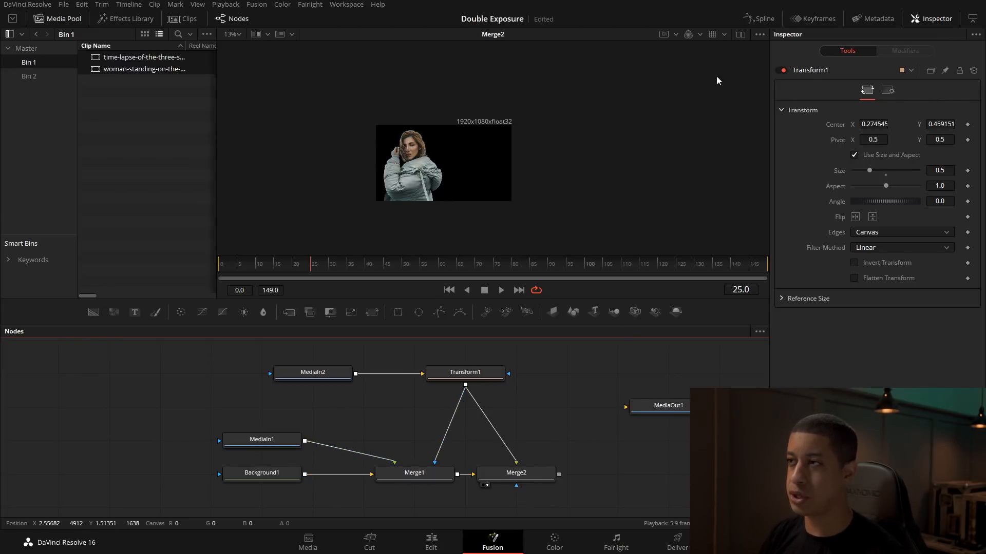
{"action": "left_click", "coordinate": [740, 36]}
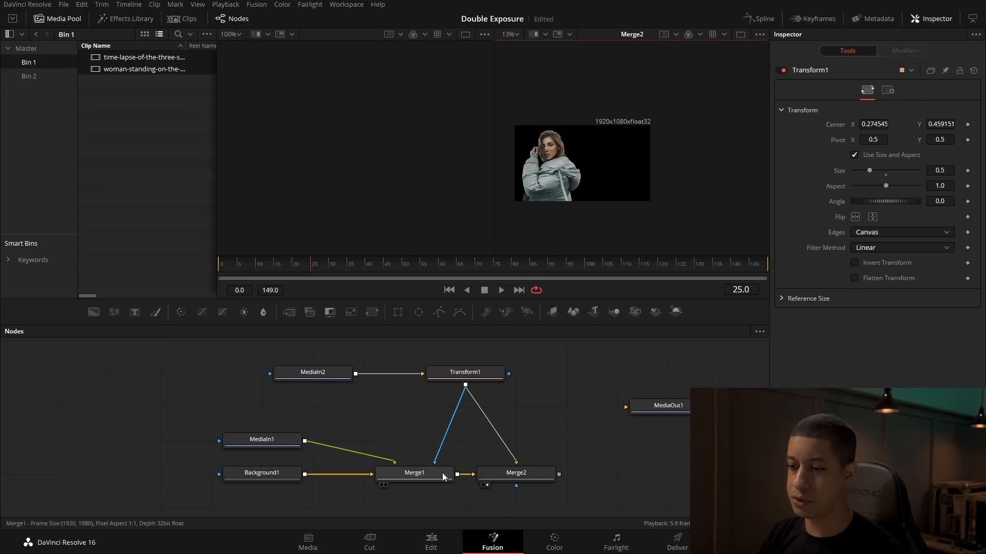
{"action": "left_click_drag", "start_coordinate": [418, 473], "coordinate": [354, 193]}
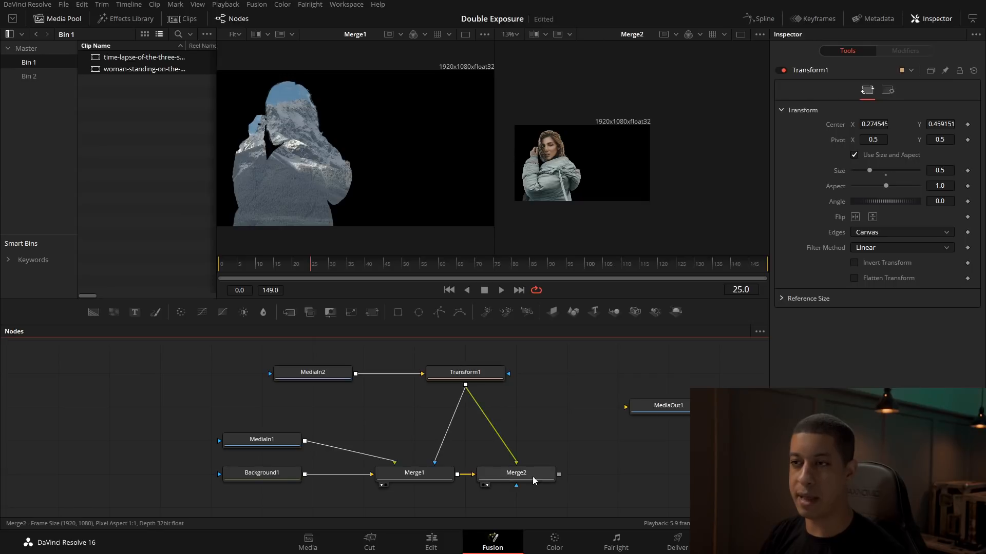
Step: Scrub to frame 52 and fit the Merge2 image to its viewer for comparison with Merge1
{"action": "left_click_drag", "start_coordinate": [220, 263], "coordinate": [406, 272]}
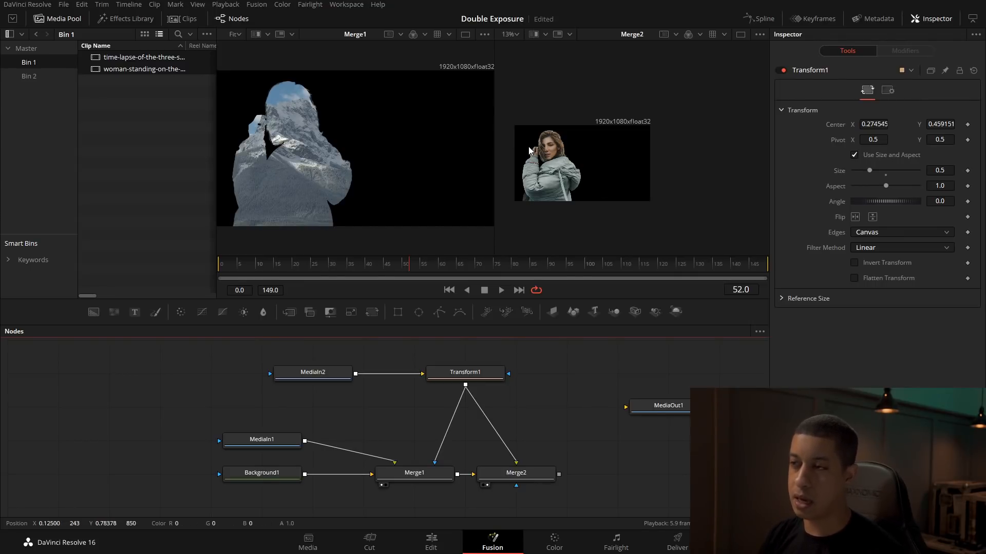
{"action": "left_click_drag", "start_coordinate": [560, 188], "coordinate": [574, 190]}
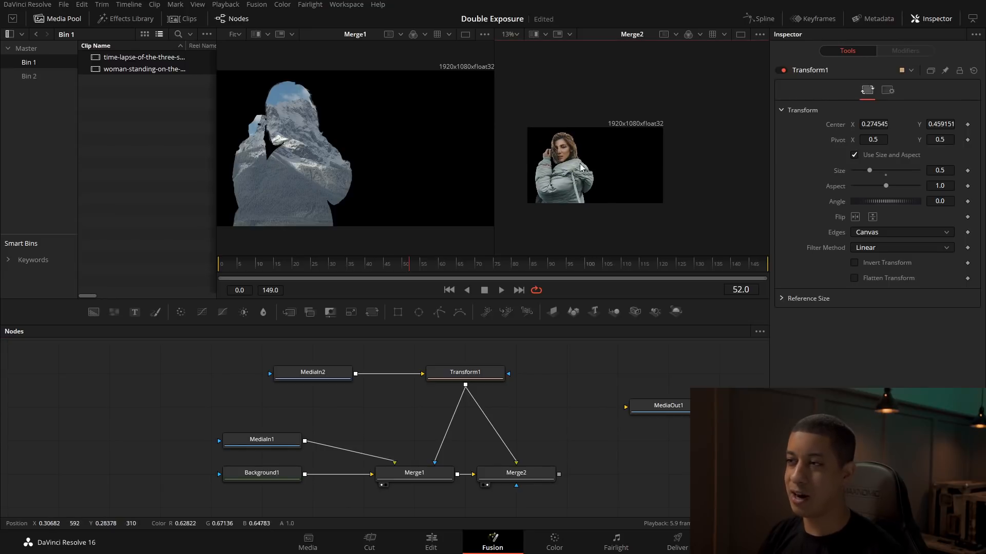
{"action": "left_click", "coordinate": [511, 34]}
{"action": "left_click", "coordinate": [509, 44]}
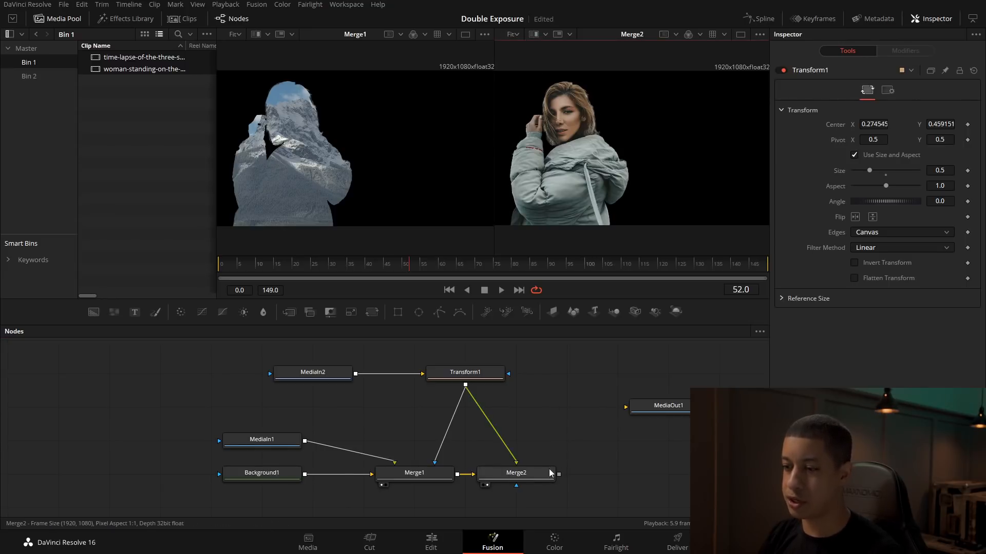
Step: Lower Merge2's overall blend to about 0.4 in its common settings
{"action": "left_click", "coordinate": [498, 478]}
{"action": "left_click", "coordinate": [897, 91]}
{"action": "left_click_drag", "start_coordinate": [917, 124], "coordinate": [879, 124]}
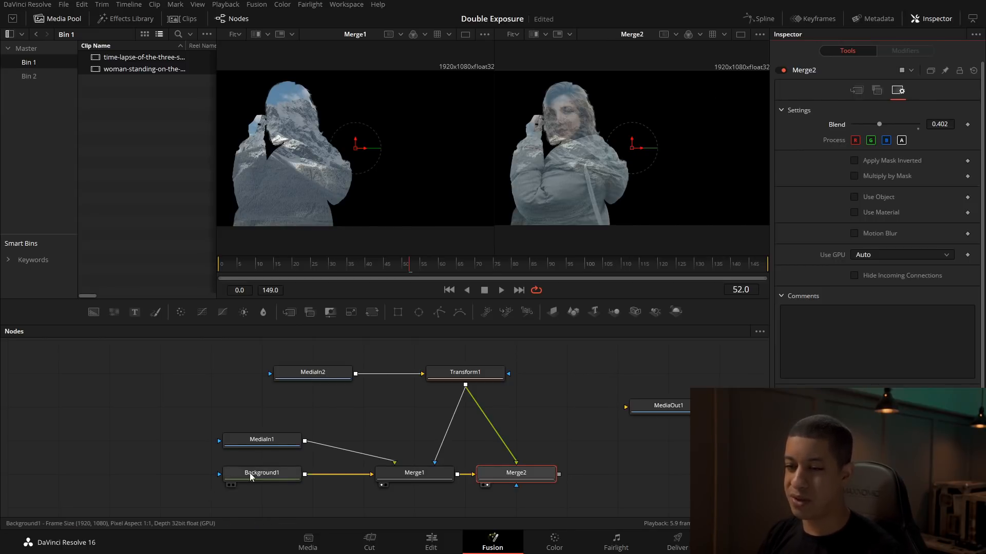
Step: Make Background1 fully transparent by setting its alpha to 0
{"action": "left_click", "coordinate": [265, 476]}
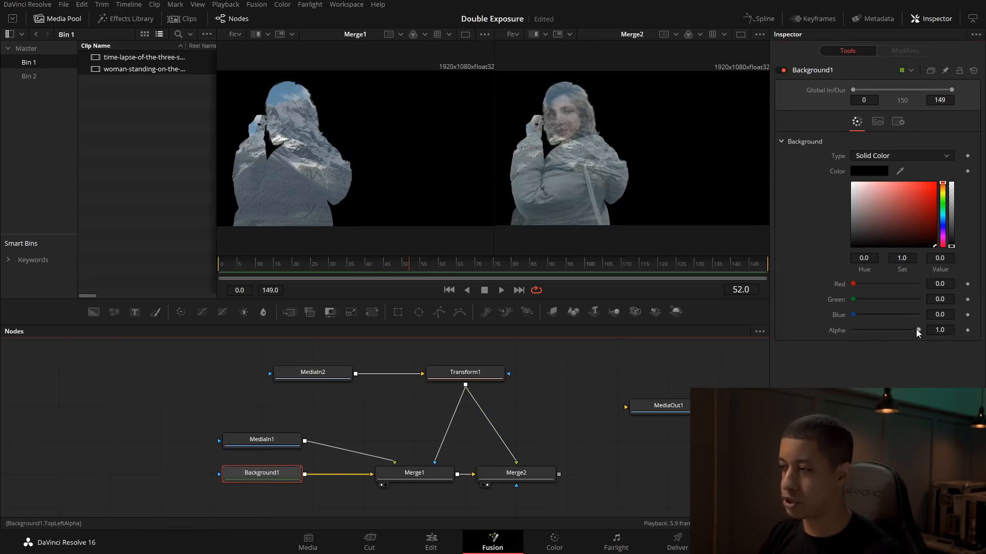
{"action": "left_click_drag", "start_coordinate": [918, 330], "coordinate": [836, 328]}
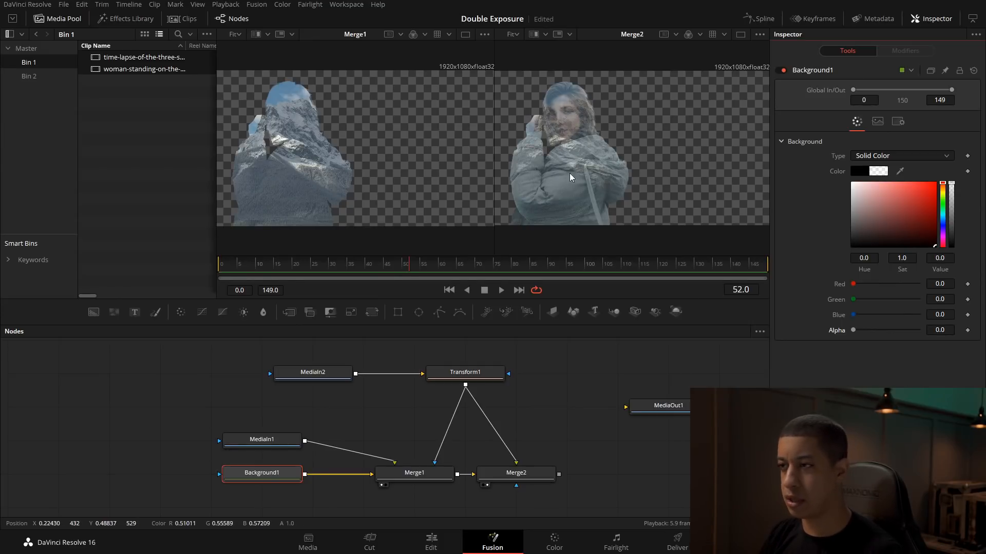
{"action": "left_click", "coordinate": [570, 460]}
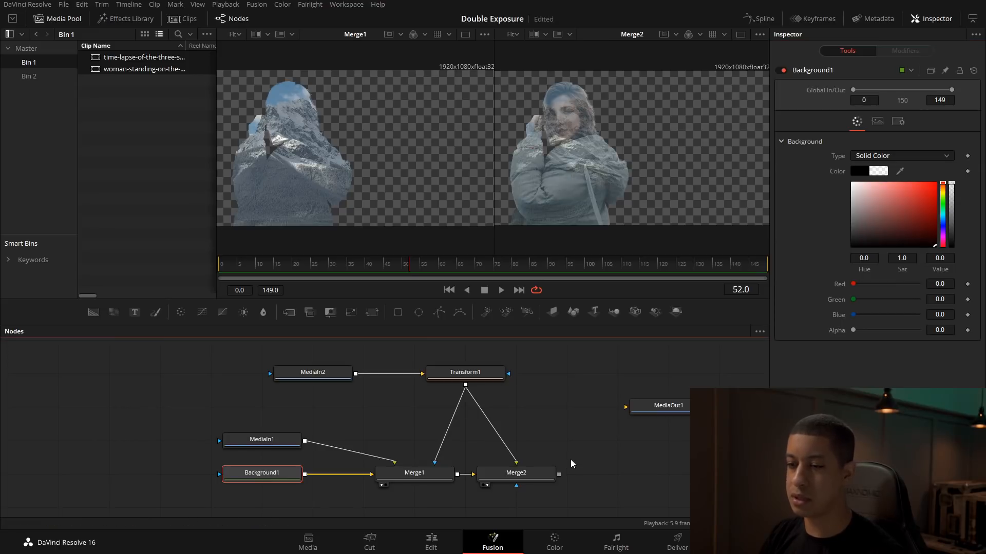
Step: View MediaIn1 beside Merge2 and shift the mountain footage in Merge1 to a centre of about 0.30, 0.35
{"action": "left_click", "coordinate": [408, 476]}
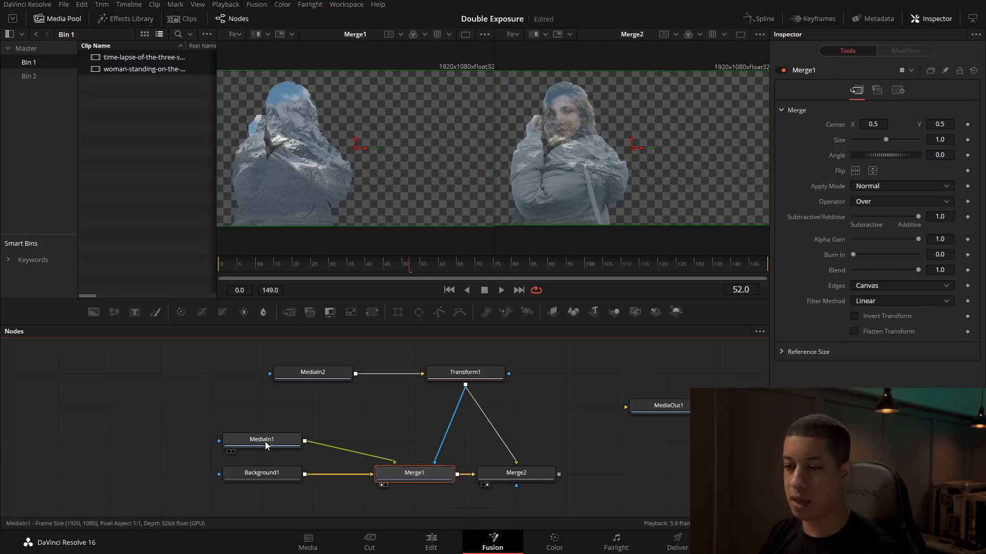
{"action": "key", "text": "1"}
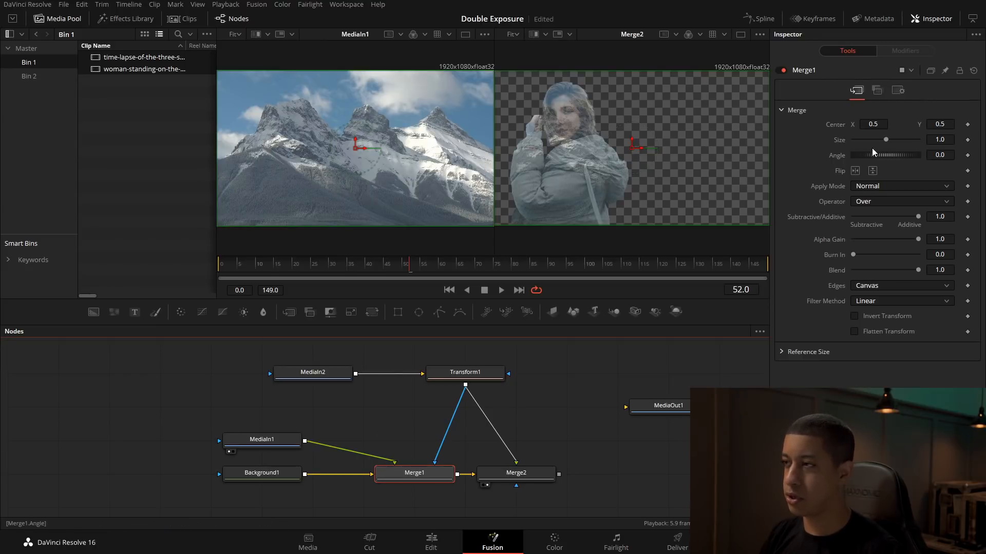
{"action": "left_click_drag", "start_coordinate": [630, 152], "coordinate": [578, 168]}
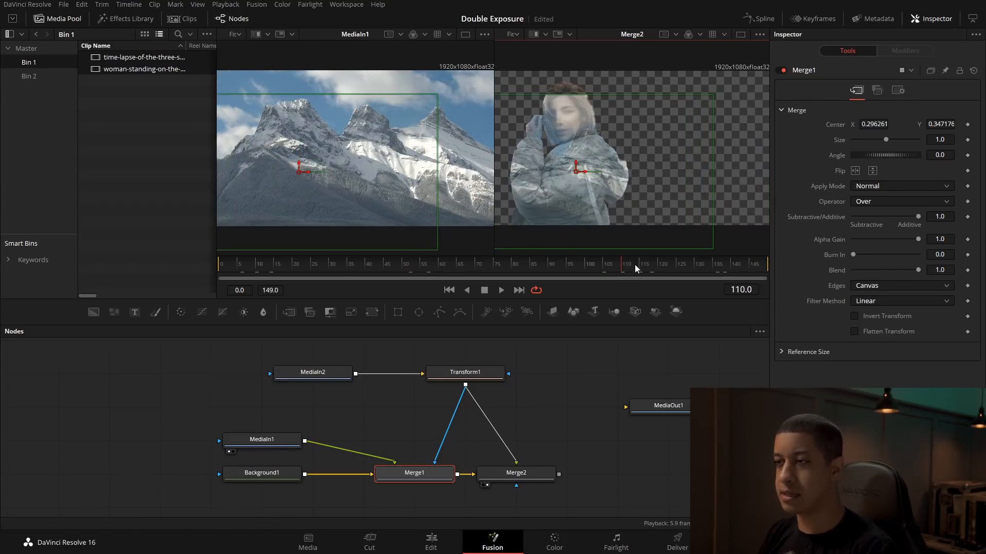
Step: Raise Merge2's blend to about 0.61 and move the mountain footage in Merge1 up to a centre Y of about 0.43
{"action": "left_click", "coordinate": [531, 475]}
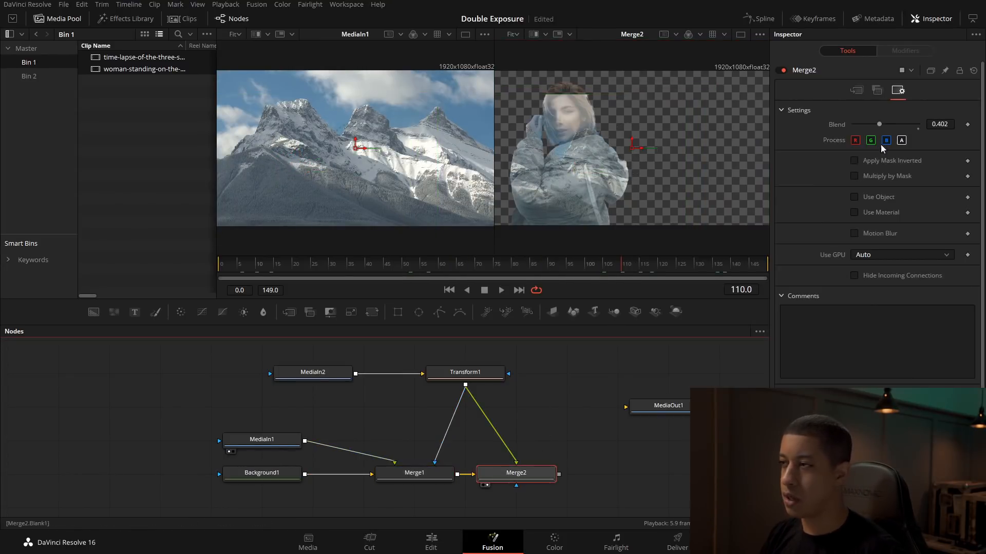
{"action": "left_click_drag", "start_coordinate": [883, 123], "coordinate": [895, 126]}
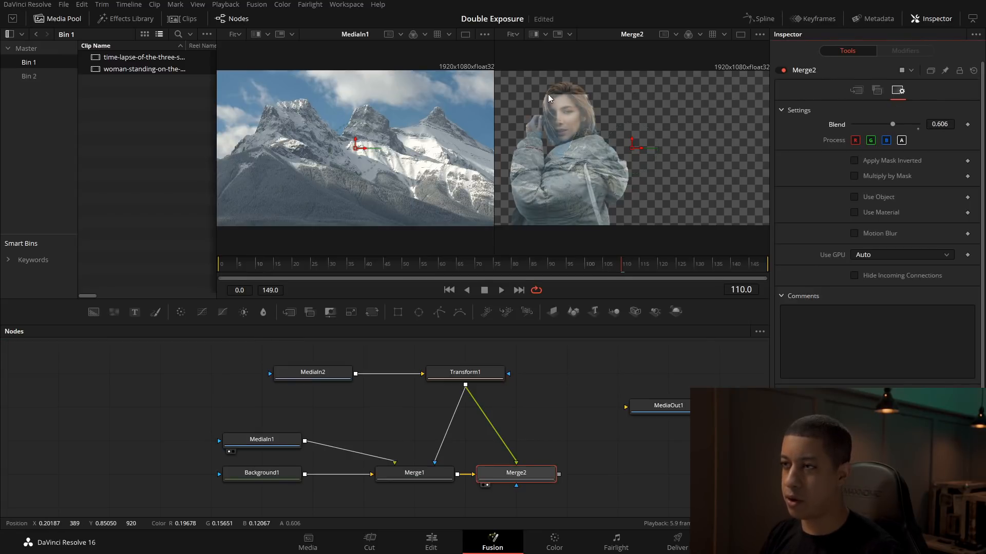
{"action": "left_click", "coordinate": [417, 475]}
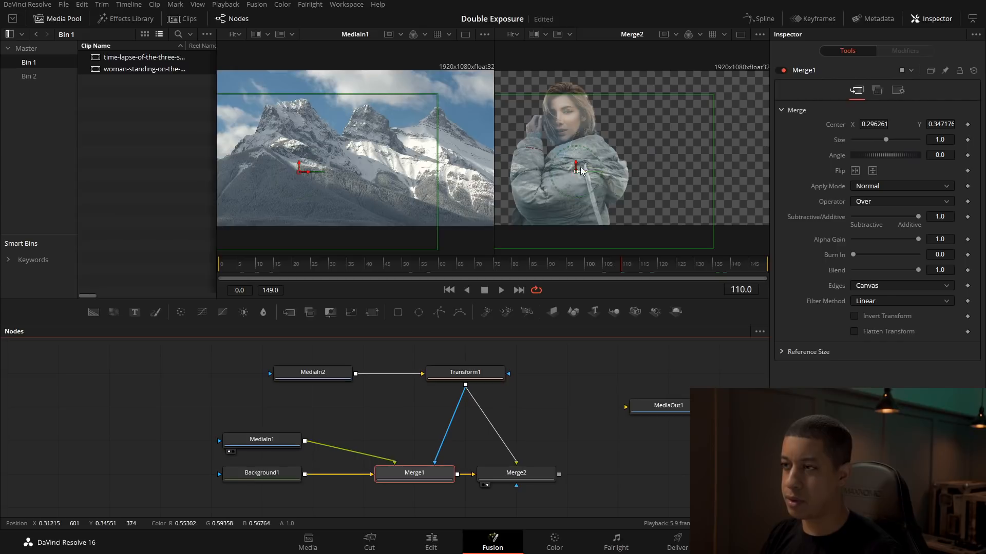
{"action": "left_click_drag", "start_coordinate": [576, 169], "coordinate": [575, 150]}
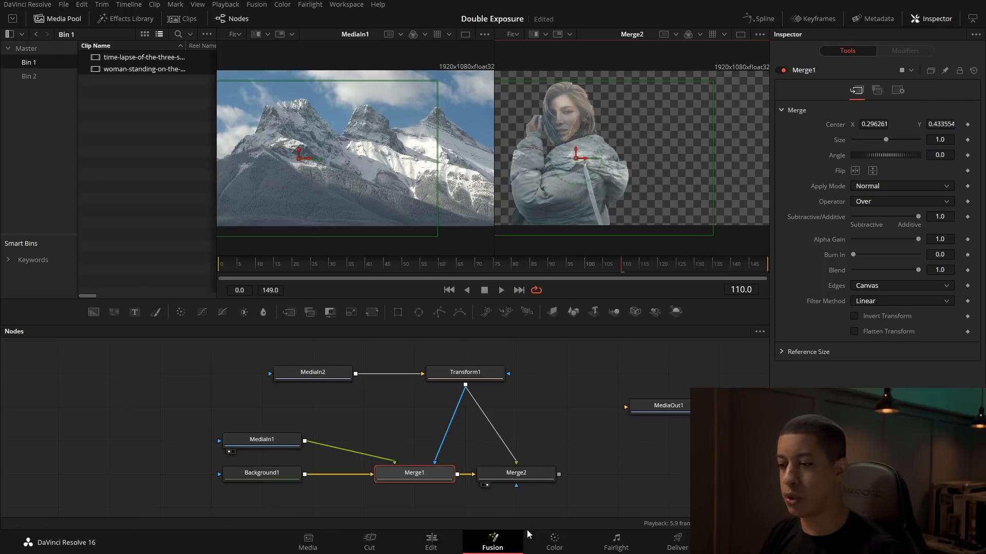
Step: Review the MediaIn1 and Transform1 nodes, and set Merge2's blend to 1.0
{"action": "left_click_drag", "start_coordinate": [597, 486], "coordinate": [575, 480]}
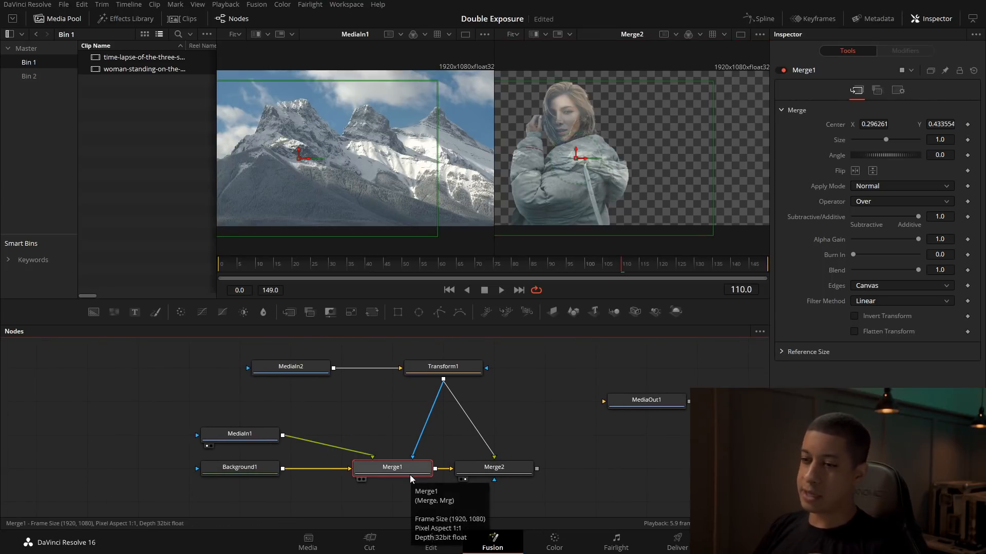
{"action": "left_click", "coordinate": [256, 436]}
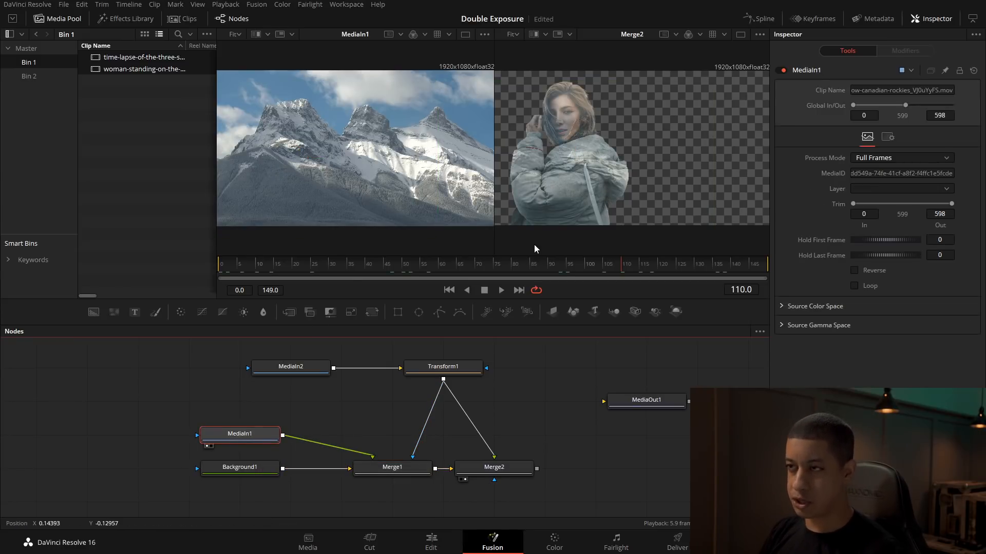
{"action": "left_click", "coordinate": [453, 374]}
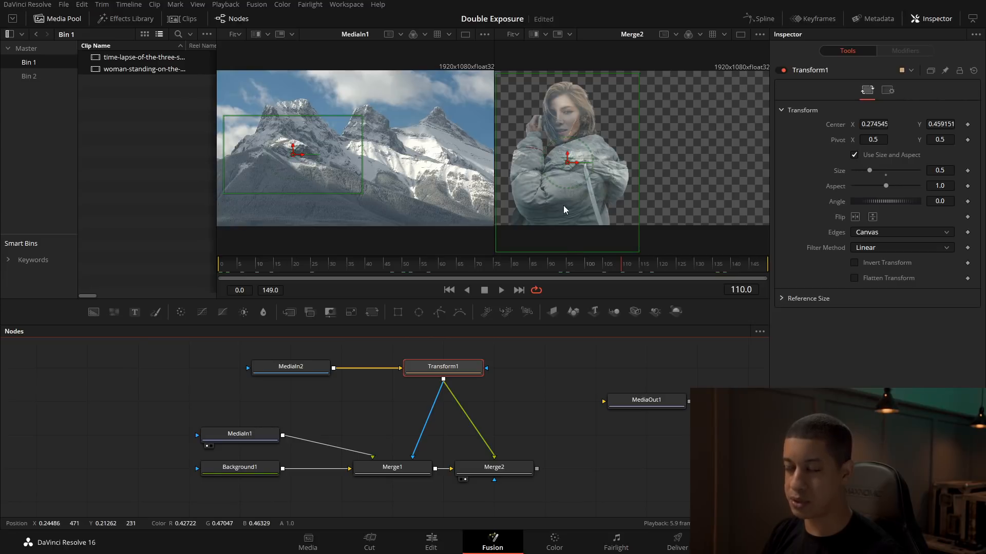
{"action": "left_click", "coordinate": [492, 470]}
{"action": "left_click_drag", "start_coordinate": [892, 125], "coordinate": [922, 125]}
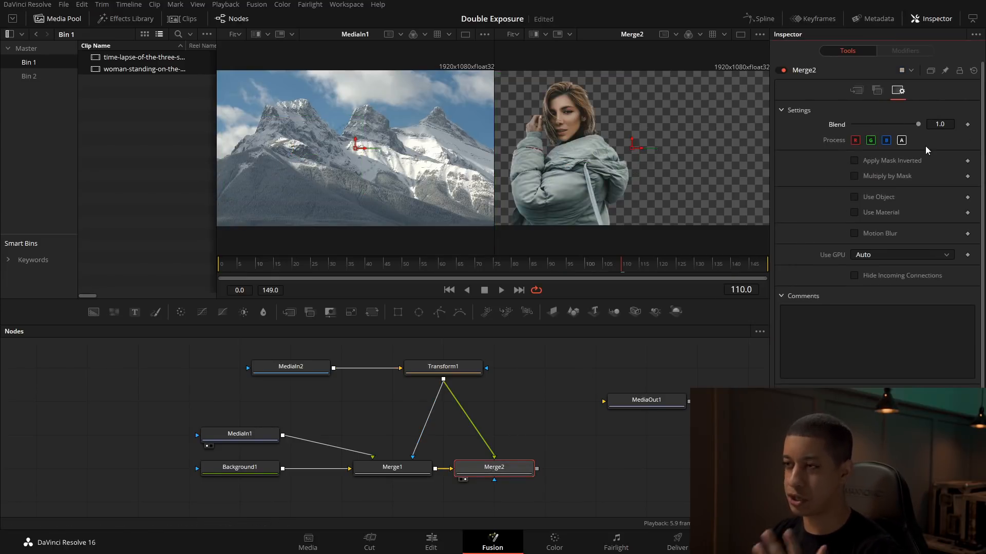
Step: Move MediaOut1 farther right, add a BSpline mask node below Merge2, and connect it to Merge2's effect mask
{"action": "left_click_drag", "start_coordinate": [557, 440], "coordinate": [483, 430]}
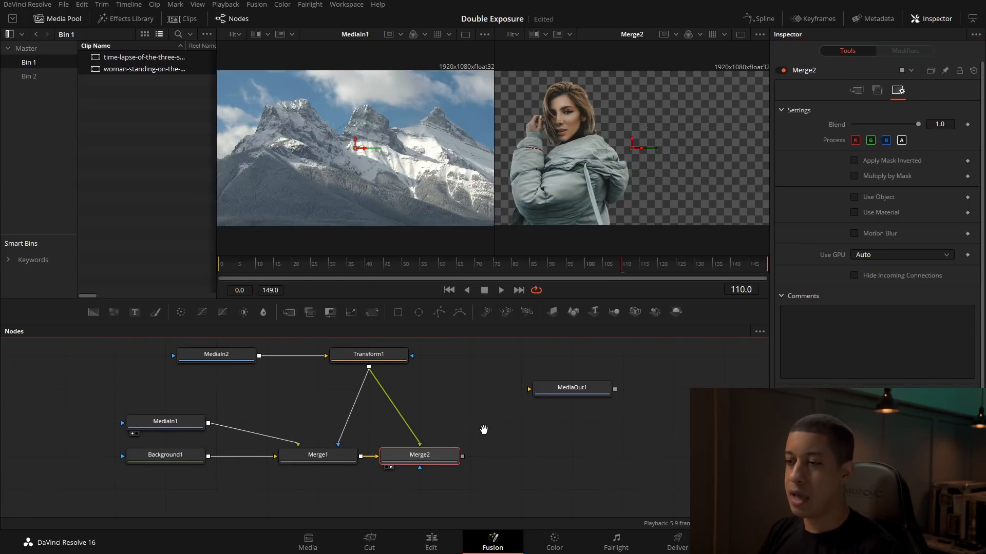
{"action": "left_click_drag", "start_coordinate": [567, 391], "coordinate": [619, 391]}
{"action": "left_click_drag", "start_coordinate": [458, 315], "coordinate": [398, 507]}
{"action": "left_click_drag", "start_coordinate": [491, 491], "coordinate": [495, 466]}
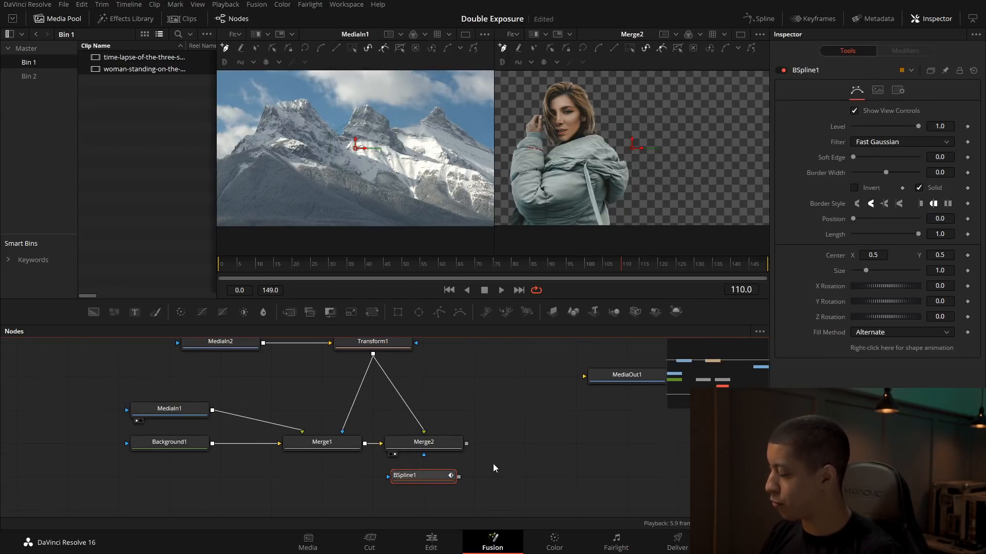
{"action": "left_click_drag", "start_coordinate": [459, 477], "coordinate": [423, 454]}
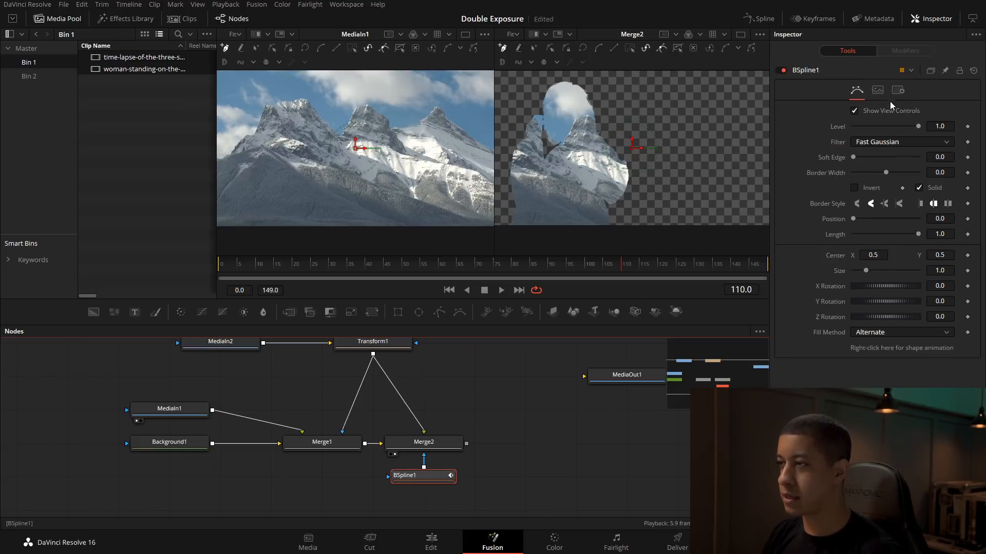
Step: Check the BSpline's settings and enable Apply Mask Inverted on Merge2
{"action": "left_click", "coordinate": [897, 89]}
{"action": "left_click", "coordinate": [877, 91]}
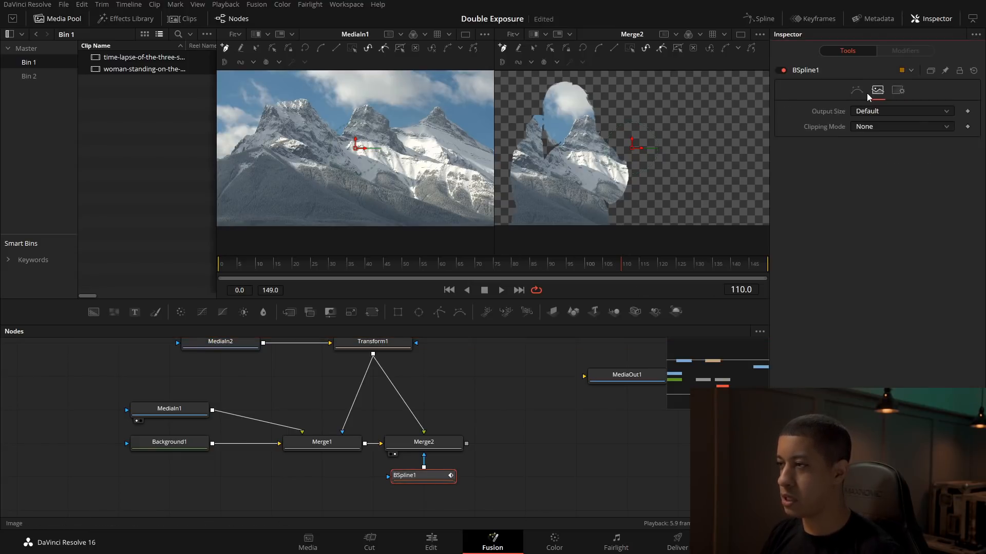
{"action": "left_click", "coordinate": [856, 90]}
{"action": "left_click", "coordinate": [464, 446]}
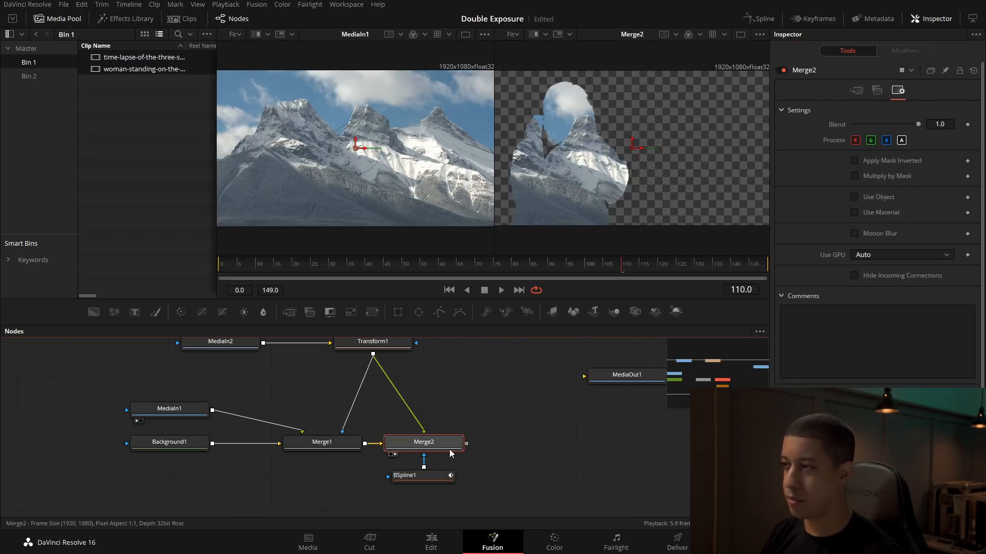
{"action": "left_click", "coordinate": [904, 161]}
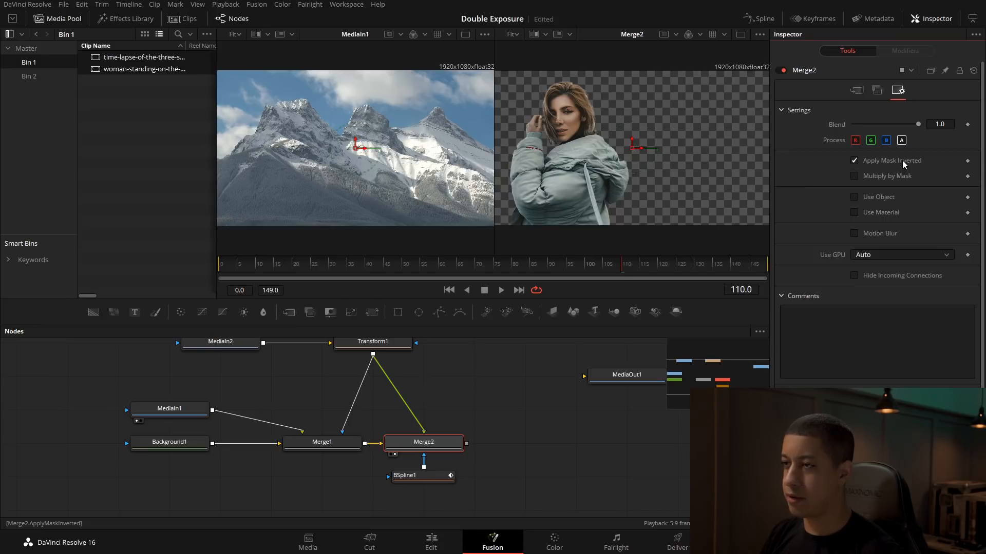
Step: Draw a closed seven-point BSpline1 mask in the Merge2 viewer around the woman's head, with its lower edge running diagonally across her shoulders
{"action": "left_click", "coordinate": [419, 475]}
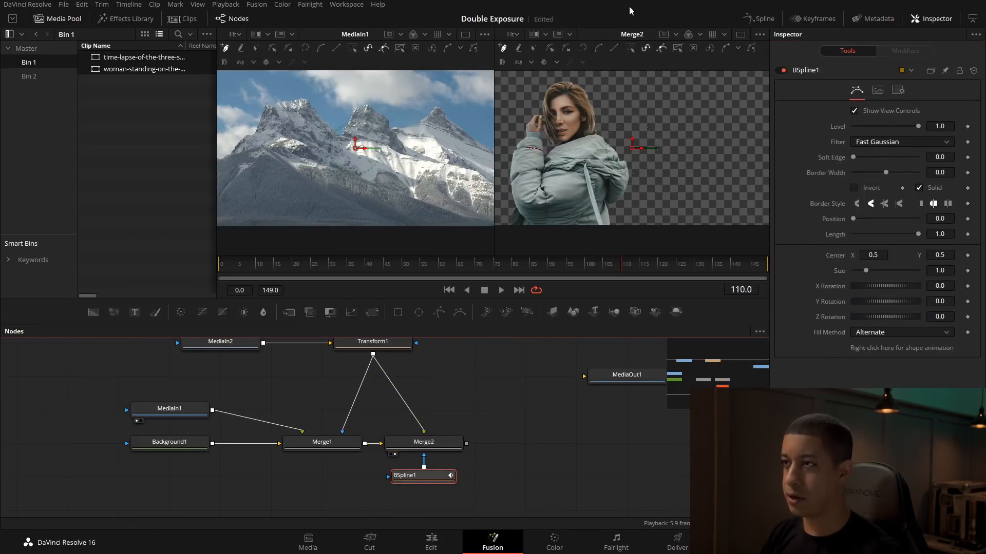
{"action": "scroll", "coordinate": [655, 121], "scroll_direction": "down", "scroll_amount": 4}
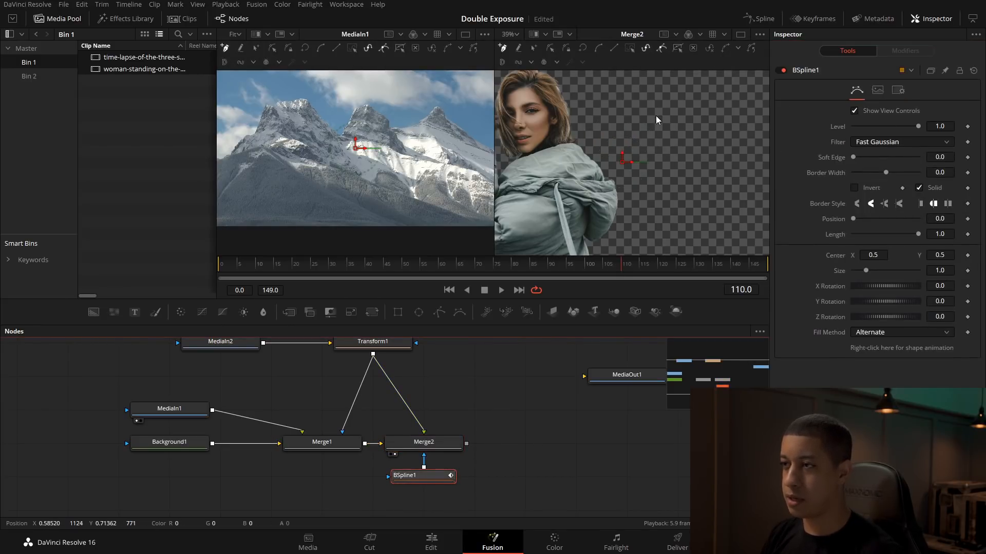
{"action": "left_click_drag", "start_coordinate": [673, 120], "coordinate": [678, 133]}
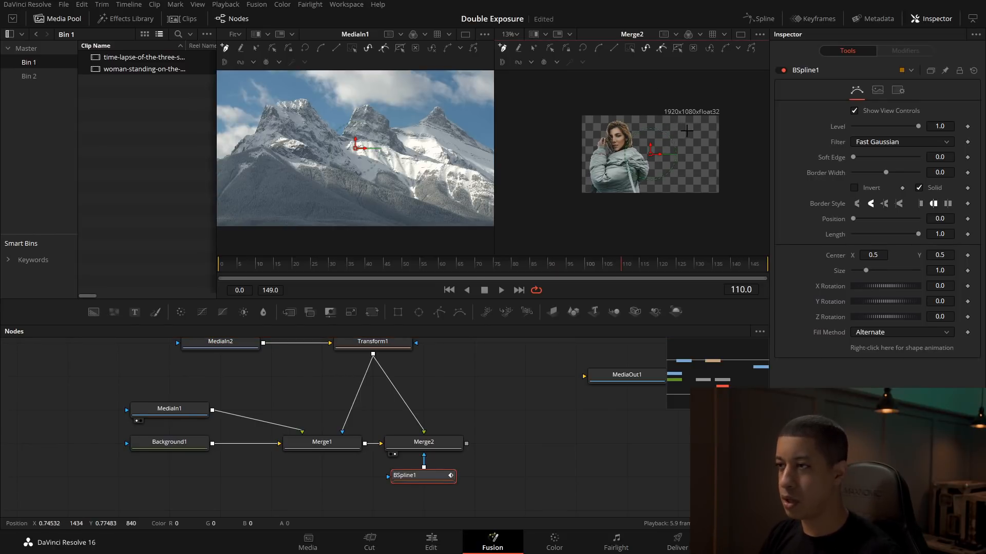
{"action": "left_click", "coordinate": [635, 141]}
{"action": "left_click", "coordinate": [604, 151]}
{"action": "left_click", "coordinate": [559, 172]}
{"action": "left_click", "coordinate": [548, 112]}
{"action": "left_click", "coordinate": [621, 85]}
{"action": "left_click", "coordinate": [708, 95]}
{"action": "left_click", "coordinate": [687, 131]}
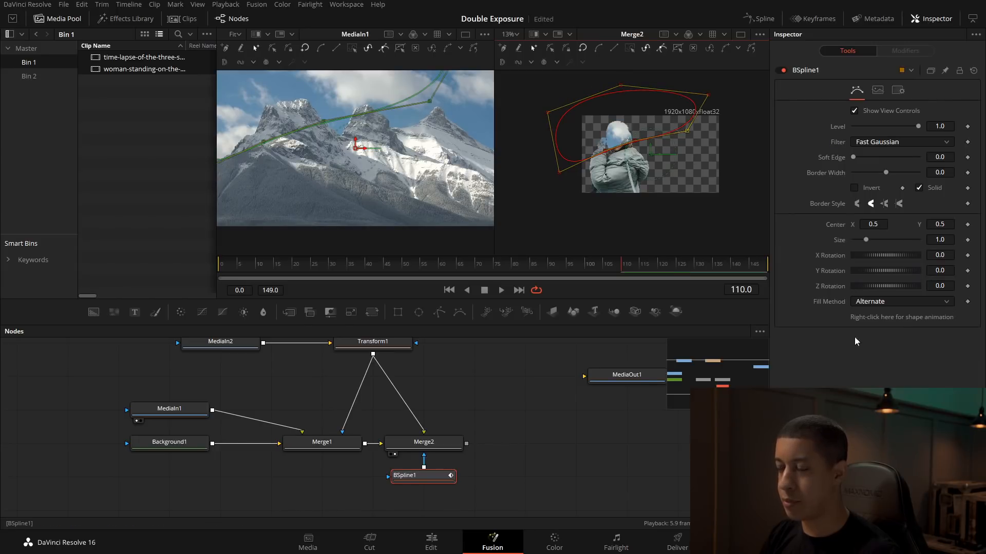
Step: Disable Apply Mask Inverted on Merge2 and set BSpline1's soft edge to about 0.1276
{"action": "left_click", "coordinate": [426, 444]}
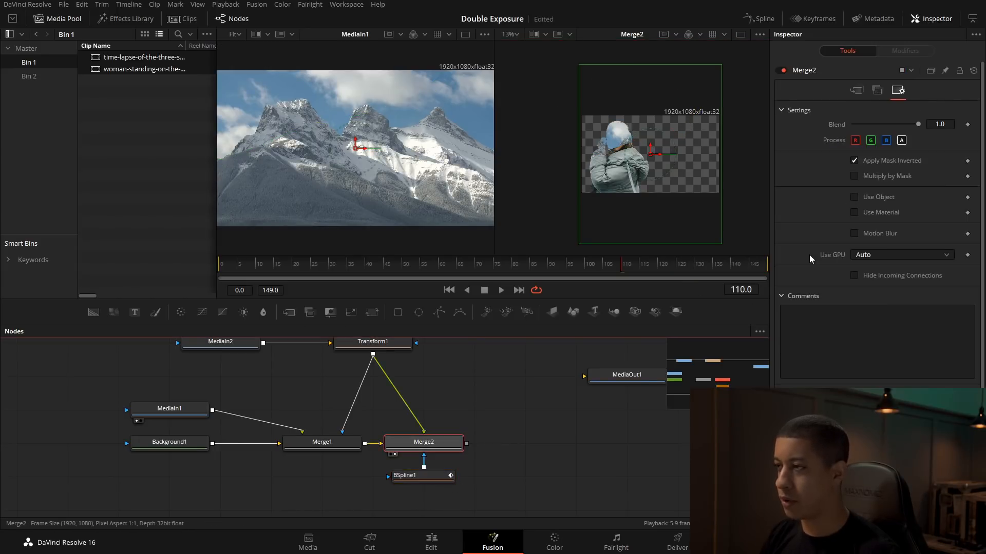
{"action": "left_click", "coordinate": [883, 162]}
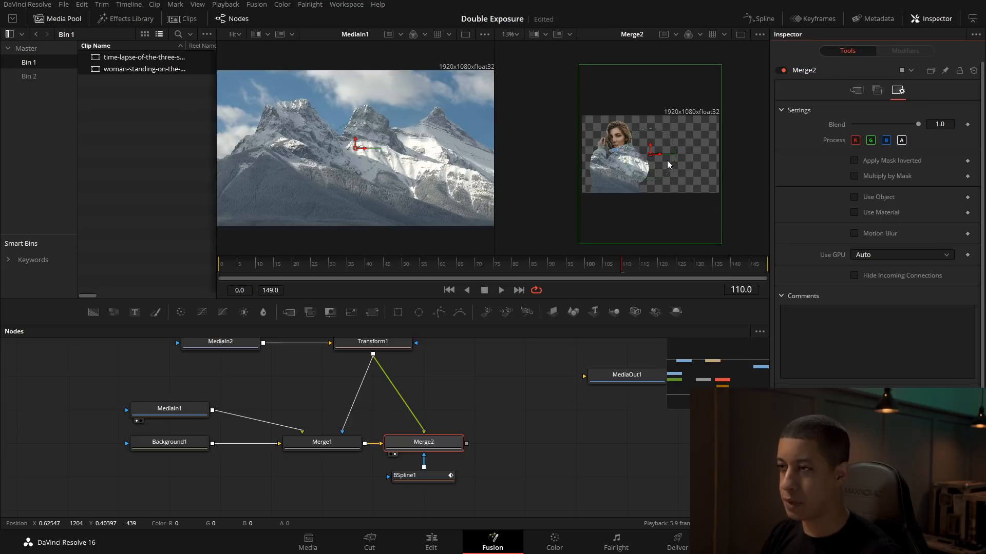
{"action": "left_click", "coordinate": [413, 476]}
{"action": "left_click_drag", "start_coordinate": [855, 160], "coordinate": [898, 164]}
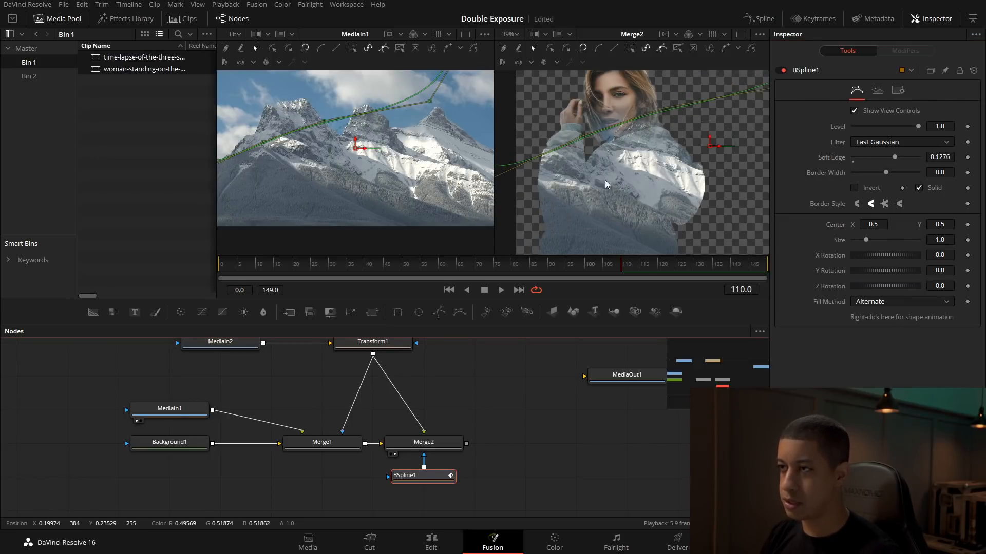
Step: Reshape the BSpline mask's lower edge around the woman's shoulder and sleeve, and reduce Merge2's blend slightly
{"action": "scroll", "coordinate": [614, 183], "scroll_direction": "down", "scroll_amount": 4}
{"action": "left_click_drag", "start_coordinate": [532, 190], "coordinate": [539, 216]}
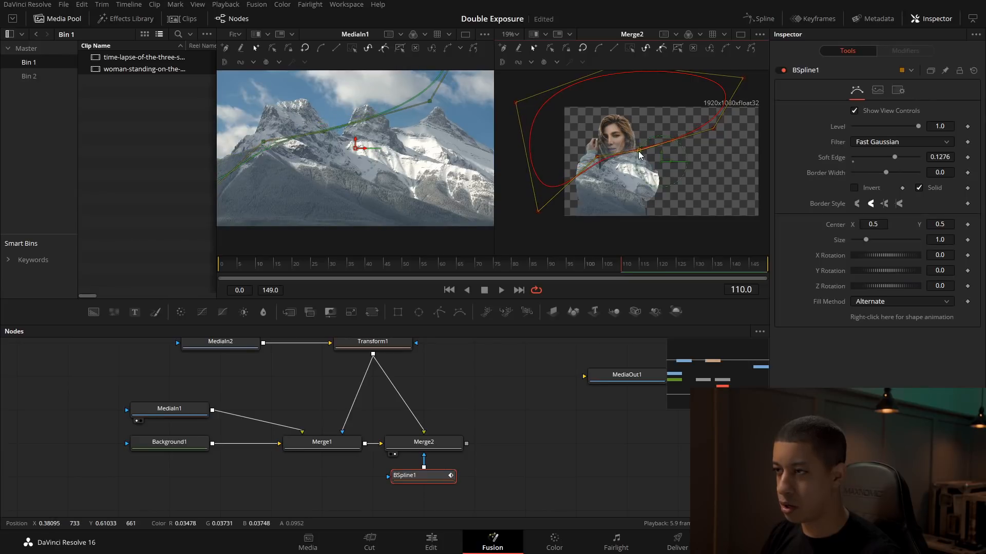
{"action": "left_click_drag", "start_coordinate": [639, 156], "coordinate": [597, 169]}
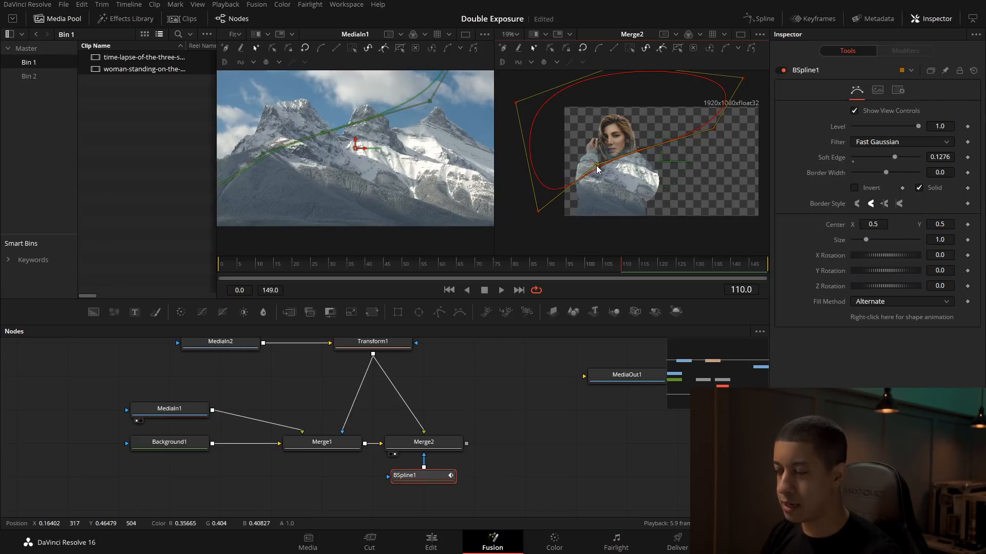
{"action": "left_click", "coordinate": [503, 452]}
{"action": "left_click", "coordinate": [428, 480]}
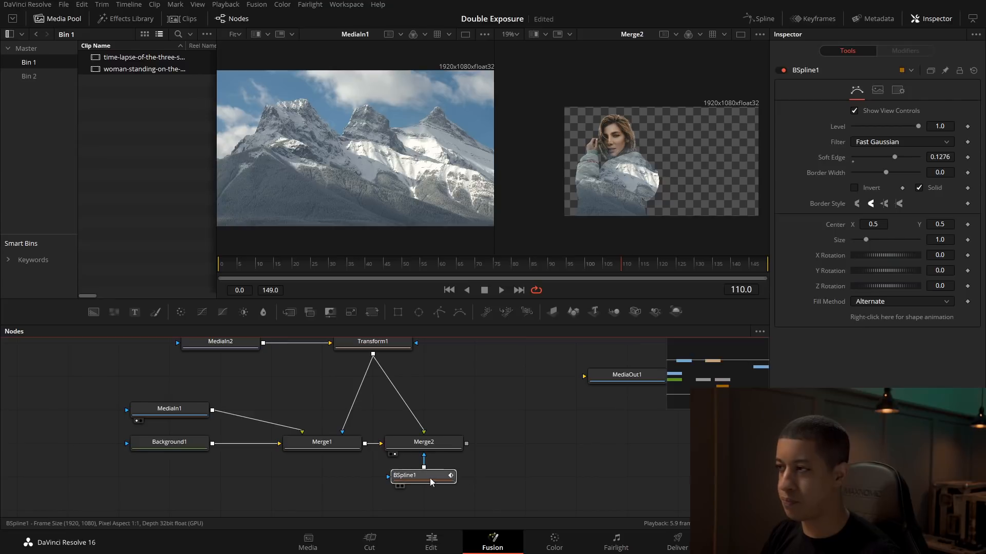
{"action": "left_click", "coordinate": [454, 442]}
{"action": "mouse_move", "coordinate": [918, 124]}
{"action": "left_mouse_down"}
{"action": "mouse_move", "coordinate": [890, 125]}
{"action": "mouse_move", "coordinate": [905, 125]}
{"action": "left_mouse_up"}
Step: Stretch the mask's lower-left corner below the frame, shift the sleeve point inward, and reduce BSpline1's soft edge to about 0.0913
{"action": "left_click", "coordinate": [422, 476]}
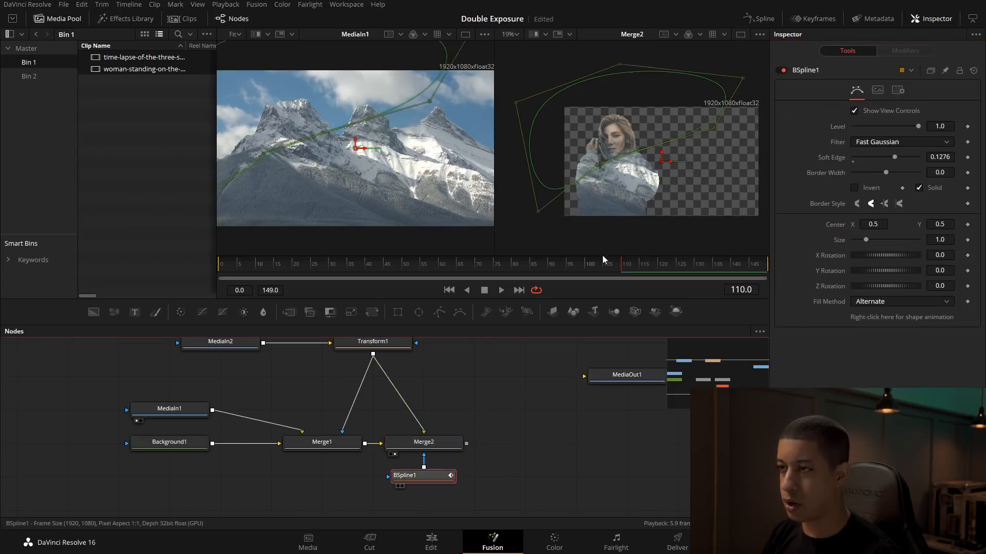
{"action": "left_click_drag", "start_coordinate": [539, 212], "coordinate": [559, 255]}
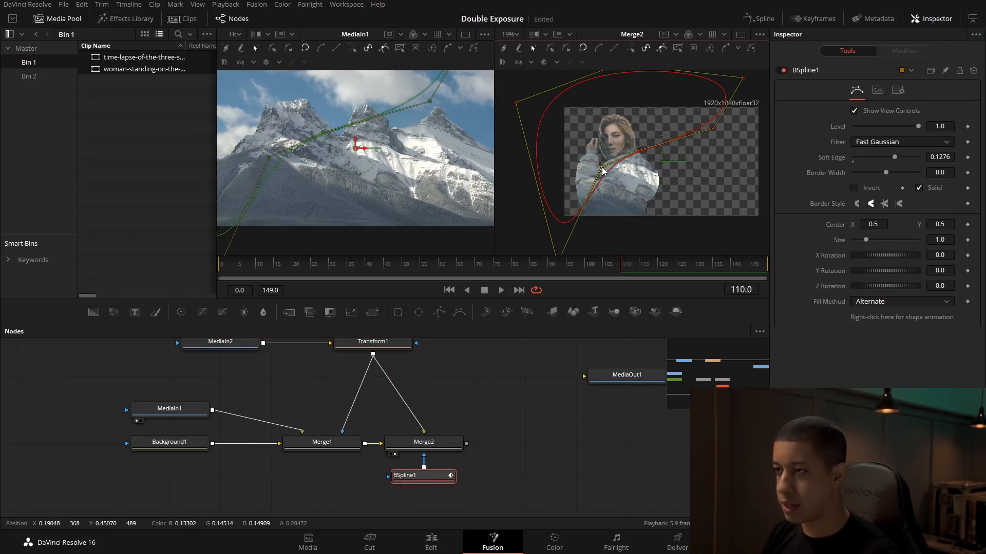
{"action": "scroll", "coordinate": [602, 185], "scroll_direction": "up", "scroll_amount": 5}
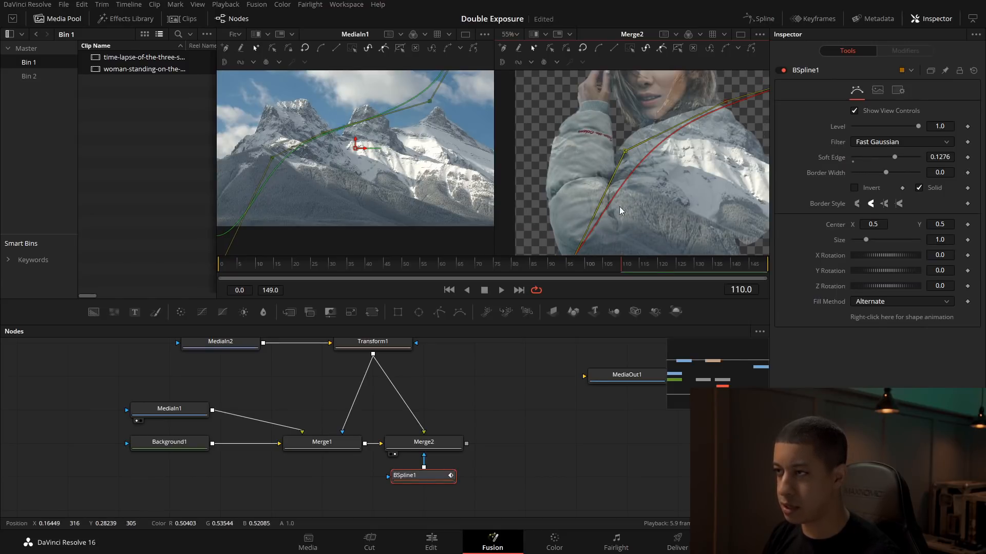
{"action": "left_click_drag", "start_coordinate": [896, 162], "coordinate": [885, 164]}
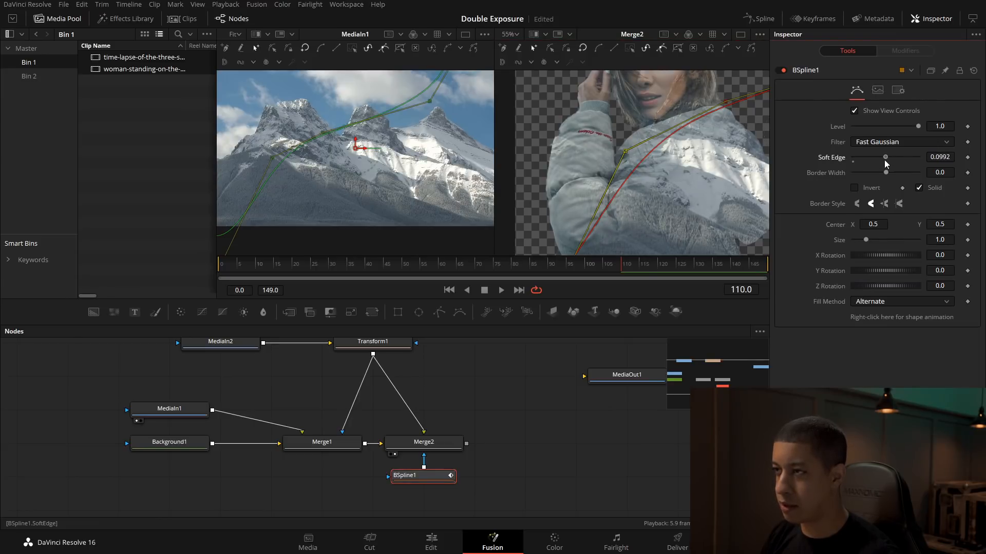
{"action": "left_click_drag", "start_coordinate": [625, 152], "coordinate": [644, 161]}
{"action": "scroll", "coordinate": [639, 156], "scroll_direction": "down", "scroll_amount": 4}
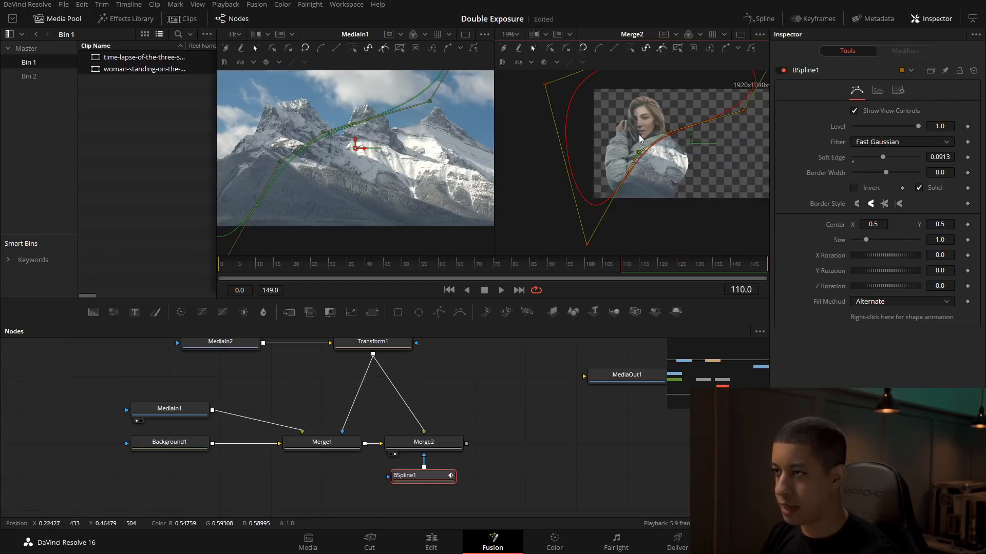
Step: Raise the mask's lower-left corner to shoulder height, refine the point beside the neck, and set BSpline1's soft edge to about 0.0315
{"action": "left_click_drag", "start_coordinate": [587, 246], "coordinate": [555, 155]}
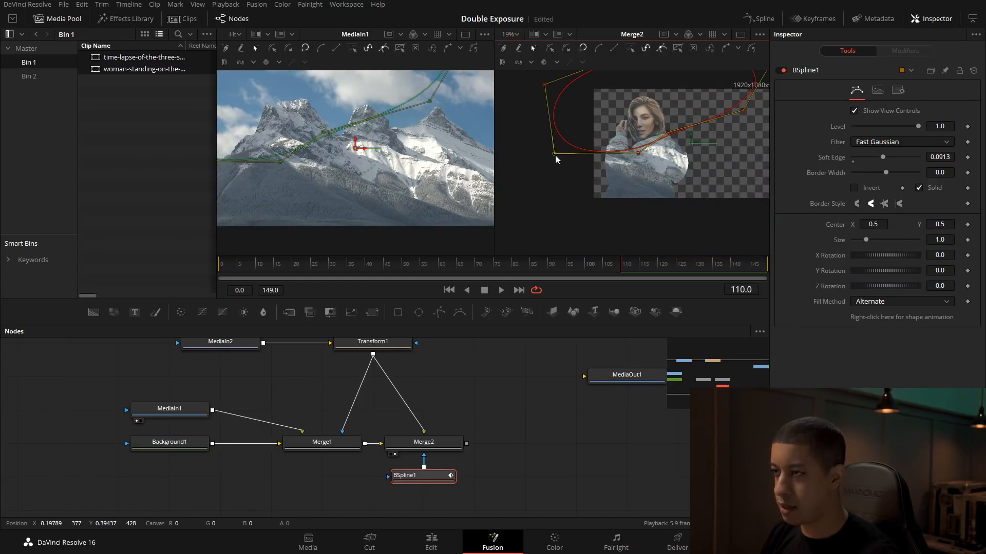
{"action": "left_click_drag", "start_coordinate": [669, 134], "coordinate": [670, 126]}
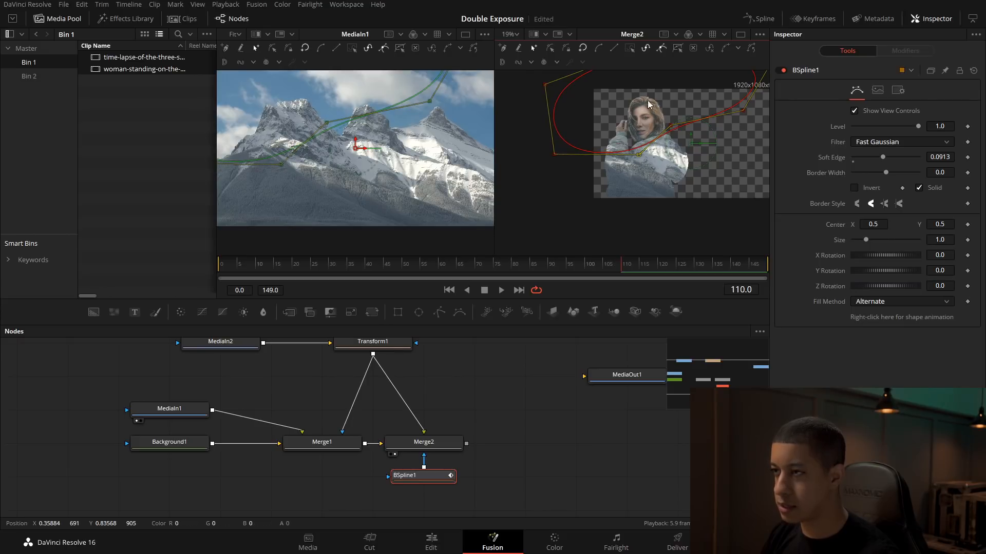
{"action": "scroll", "coordinate": [664, 111], "scroll_direction": "up", "scroll_amount": 6}
{"action": "scroll", "coordinate": [652, 136], "scroll_direction": "down", "scroll_amount": 2}
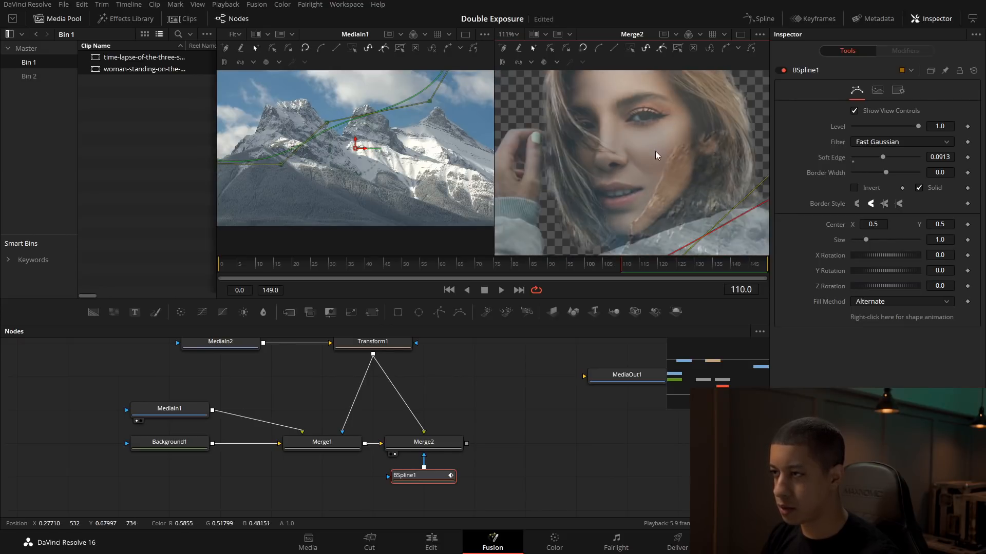
{"action": "scroll", "coordinate": [655, 155], "scroll_direction": "down", "scroll_amount": 2}
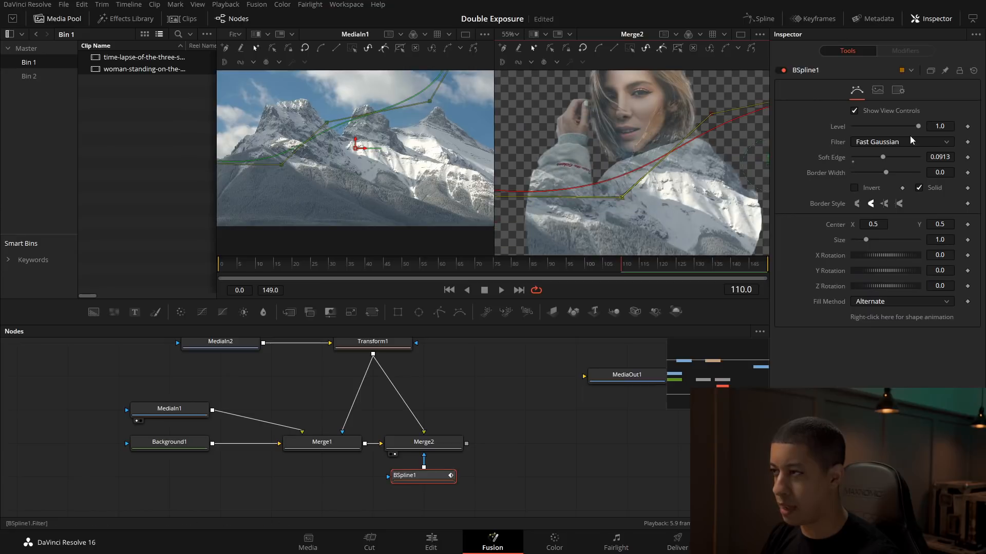
{"action": "left_click_drag", "start_coordinate": [882, 159], "coordinate": [863, 159]}
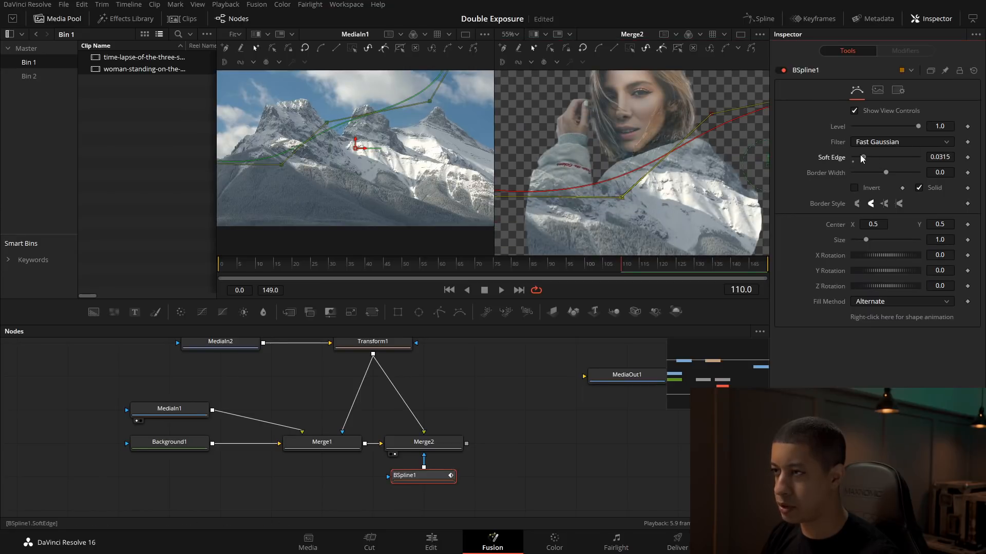
{"action": "left_click_drag", "start_coordinate": [711, 114], "coordinate": [718, 124]}
Step: Raise Merge2's blend to 0.89
{"action": "left_click", "coordinate": [488, 447]}
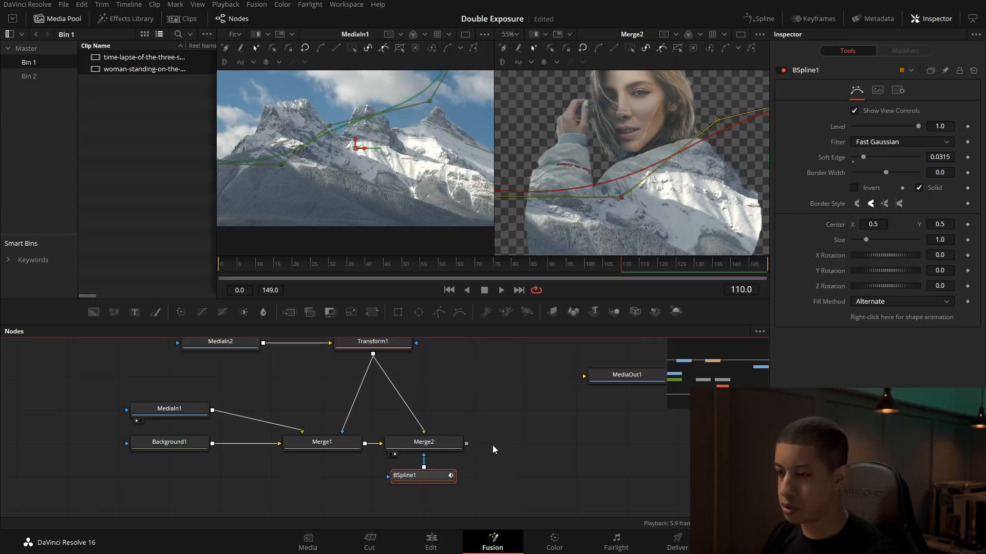
{"action": "left_click", "coordinate": [427, 444]}
{"action": "left_click_drag", "start_coordinate": [903, 125], "coordinate": [914, 128]}
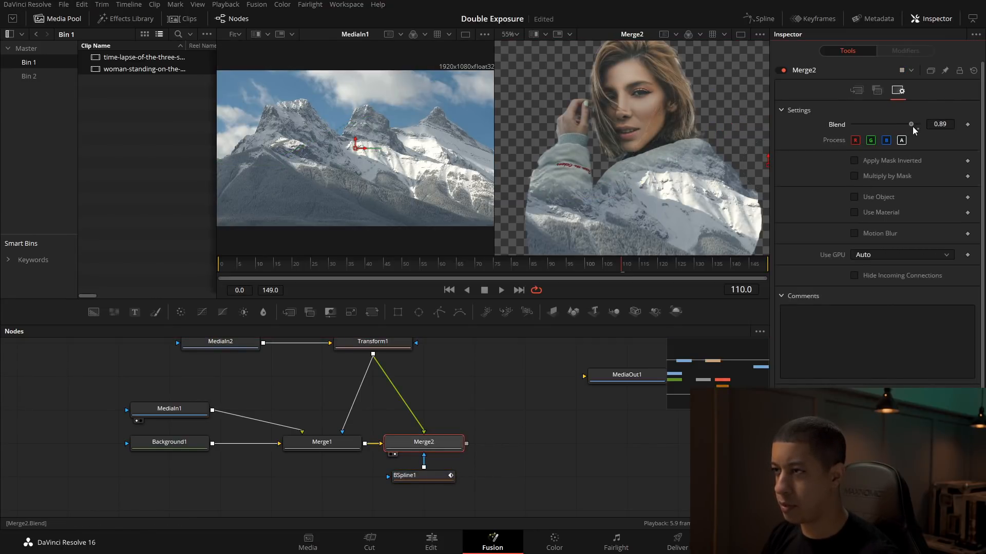
Step: Lower the two BSpline mask points along the jacket's shoulders and set Merge2's blend to 0.85
{"action": "left_click", "coordinate": [431, 475]}
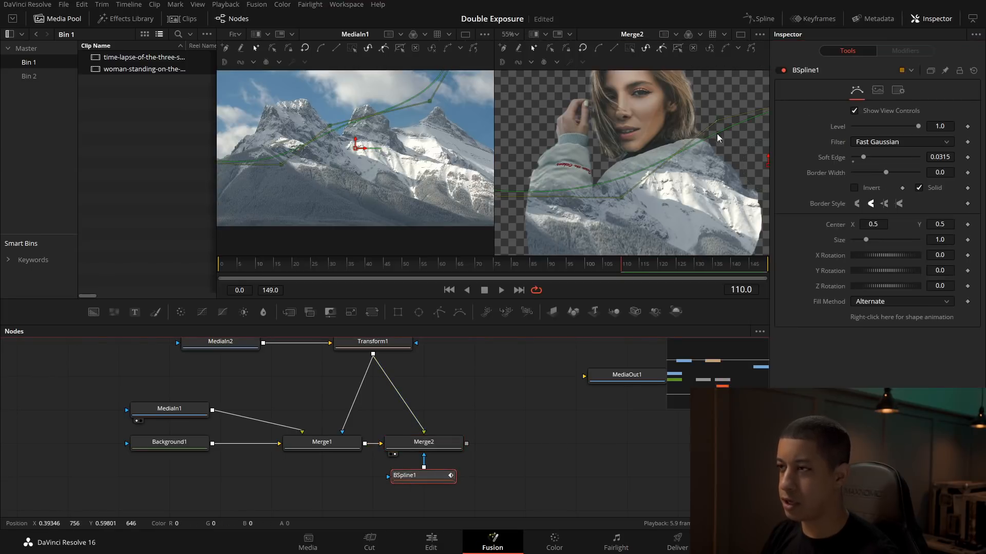
{"action": "mouse_move", "coordinate": [719, 124]}
{"action": "left_mouse_down"}
{"action": "mouse_move", "coordinate": [737, 178]}
{"action": "mouse_move", "coordinate": [716, 140]}
{"action": "left_mouse_up"}
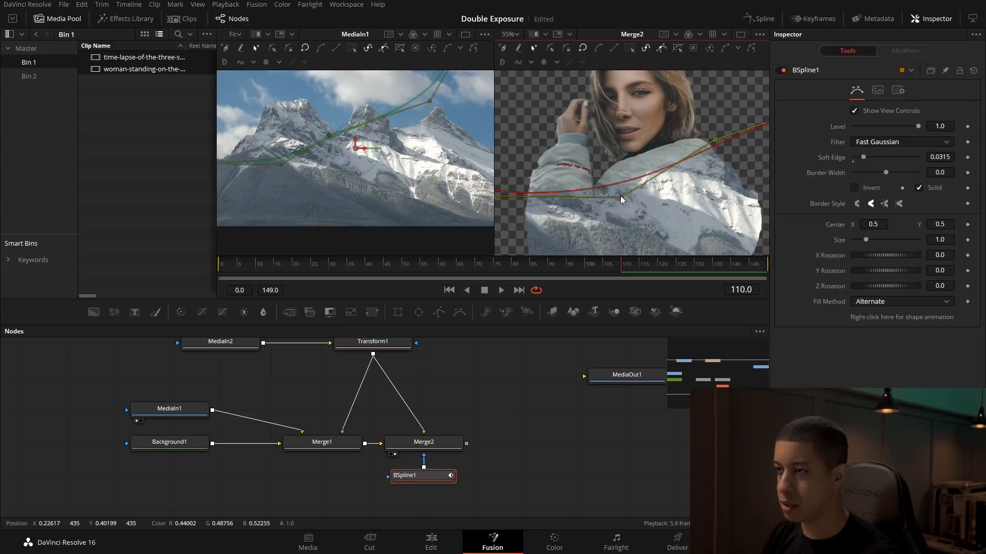
{"action": "left_click_drag", "start_coordinate": [620, 198], "coordinate": [619, 215]}
{"action": "left_click", "coordinate": [437, 445]}
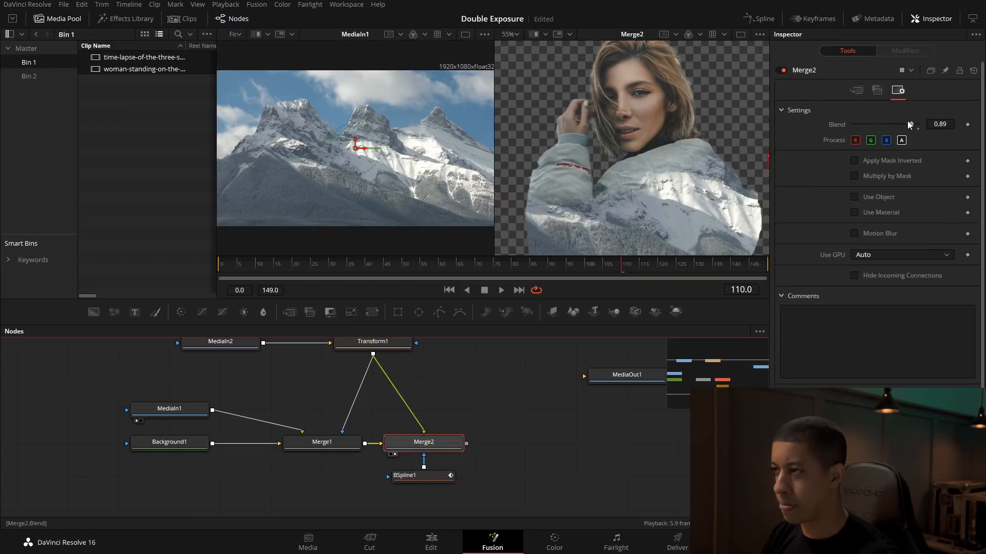
{"action": "left_click_drag", "start_coordinate": [914, 128], "coordinate": [908, 128]}
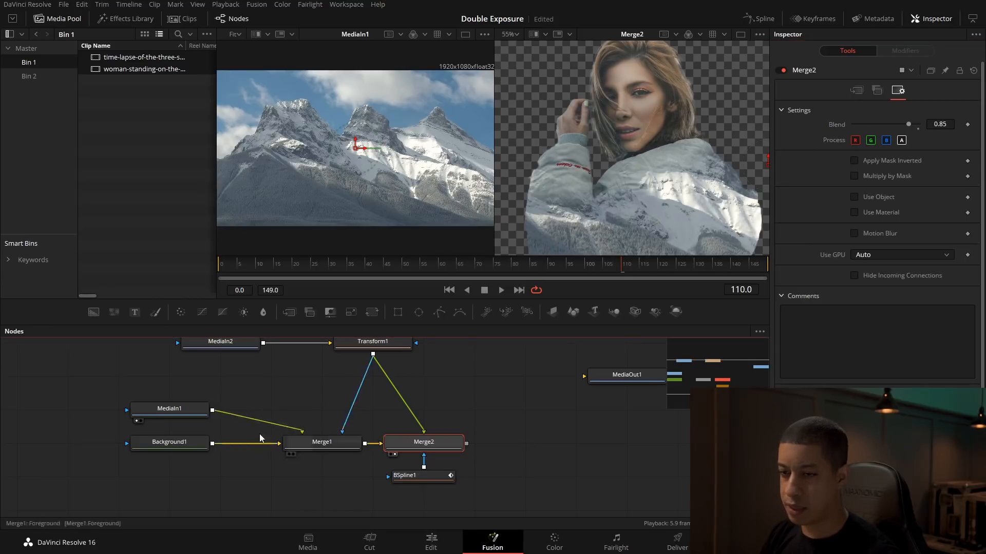
Step: Reposition the mountain footage in Merge1 to a centre of about X 0.36, Y 0.43, and check its motion at several frames, ending at 101
{"action": "left_click", "coordinate": [319, 443]}
{"action": "left_click_drag", "start_coordinate": [665, 190], "coordinate": [698, 189]}
{"action": "left_click", "coordinate": [591, 265]}
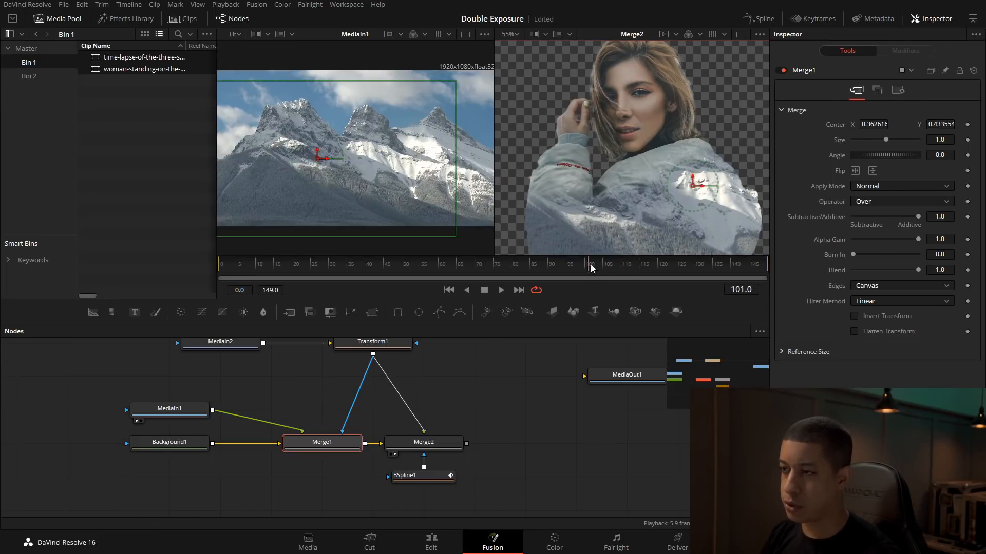
{"action": "left_click_drag", "start_coordinate": [592, 268], "coordinate": [205, 268]}
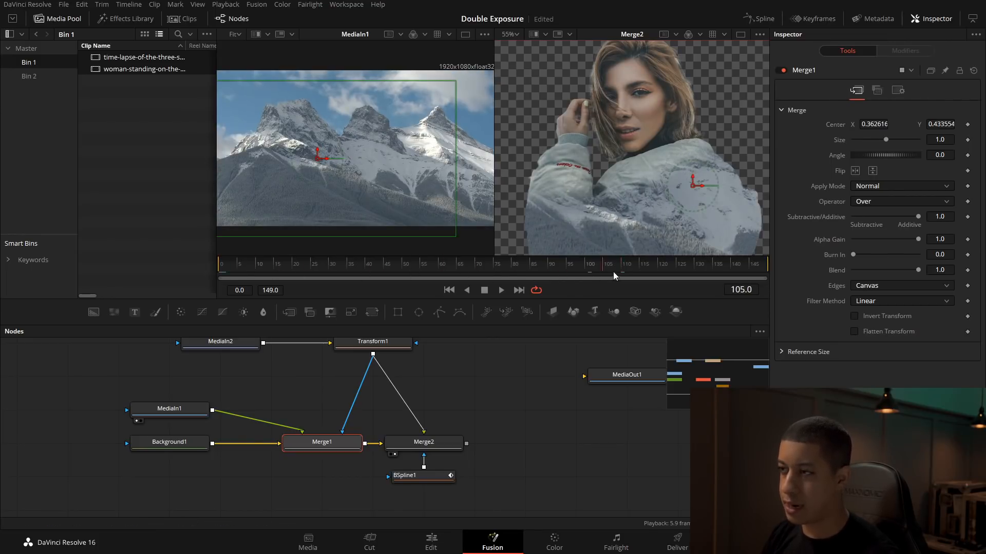
{"action": "left_click", "coordinate": [410, 265]}
{"action": "left_click", "coordinate": [646, 266]}
{"action": "left_click_drag", "start_coordinate": [706, 268], "coordinate": [588, 264]}
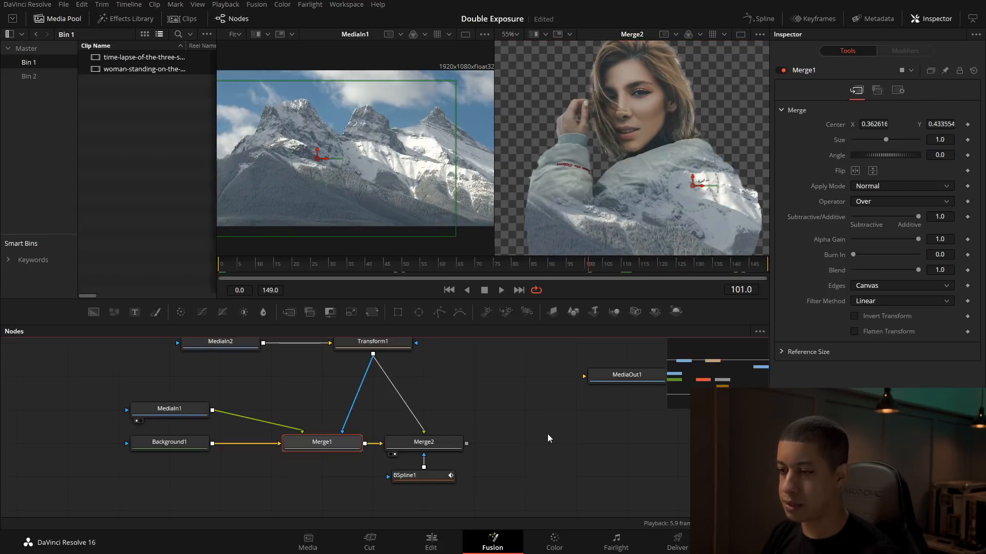
Step: Review the whole composite with the Merge2 image fitted to its viewer
{"action": "left_click", "coordinate": [583, 453]}
{"action": "left_click_drag", "start_coordinate": [584, 454], "coordinate": [473, 460]}
{"action": "left_click_drag", "start_coordinate": [541, 432], "coordinate": [552, 462]}
{"action": "scroll", "coordinate": [631, 183], "scroll_direction": "down", "scroll_amount": 5}
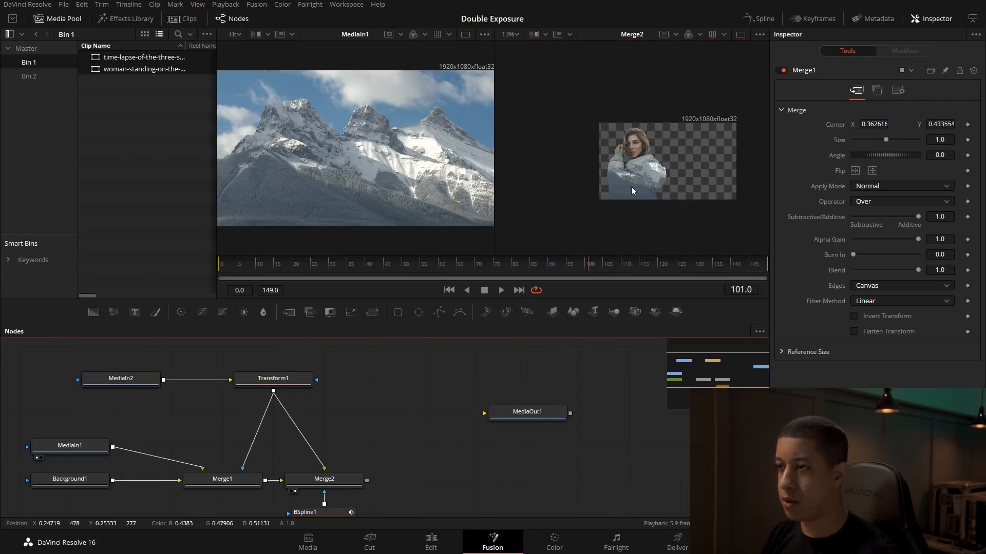
{"action": "left_click_drag", "start_coordinate": [663, 176], "coordinate": [649, 176]}
{"action": "left_click", "coordinate": [511, 34]}
{"action": "left_click", "coordinate": [516, 37]}
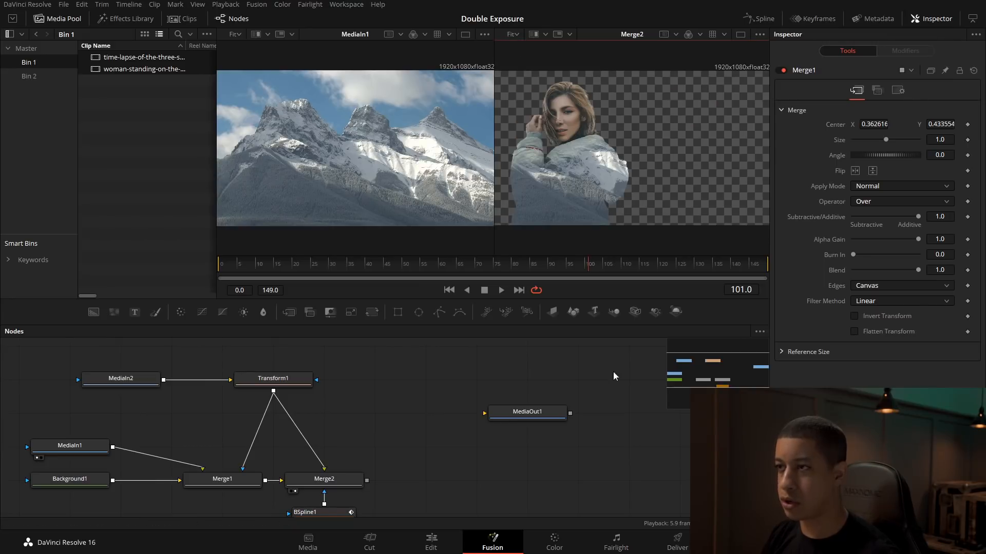
{"action": "scroll", "coordinate": [514, 426], "scroll_direction": "down", "scroll_amount": 3}
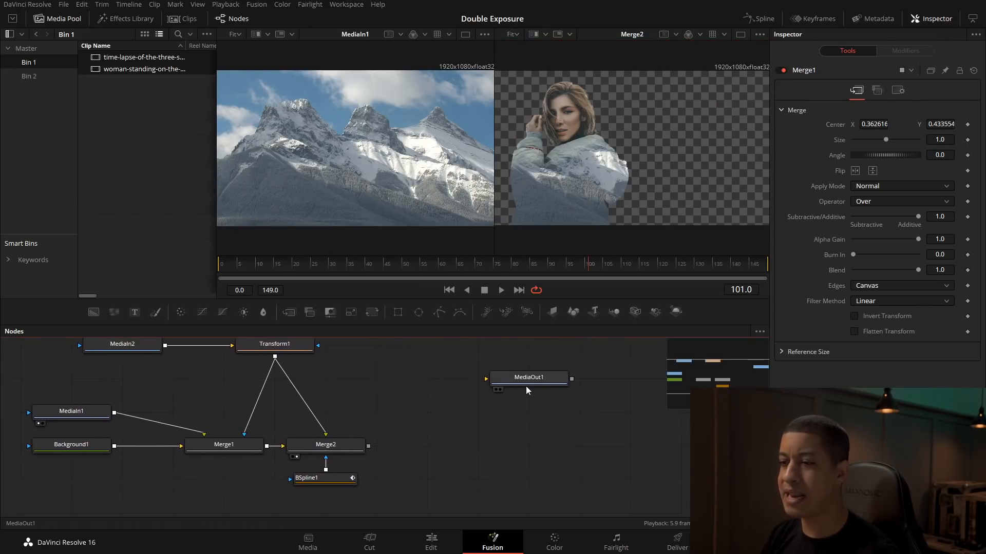
Step: Move MediaOut1 farther along, add a second Background node, merge Merge2's output over it, and view the new Merge3
{"action": "left_click_drag", "start_coordinate": [525, 390], "coordinate": [576, 389]}
{"action": "left_click_drag", "start_coordinate": [95, 314], "coordinate": [429, 406]}
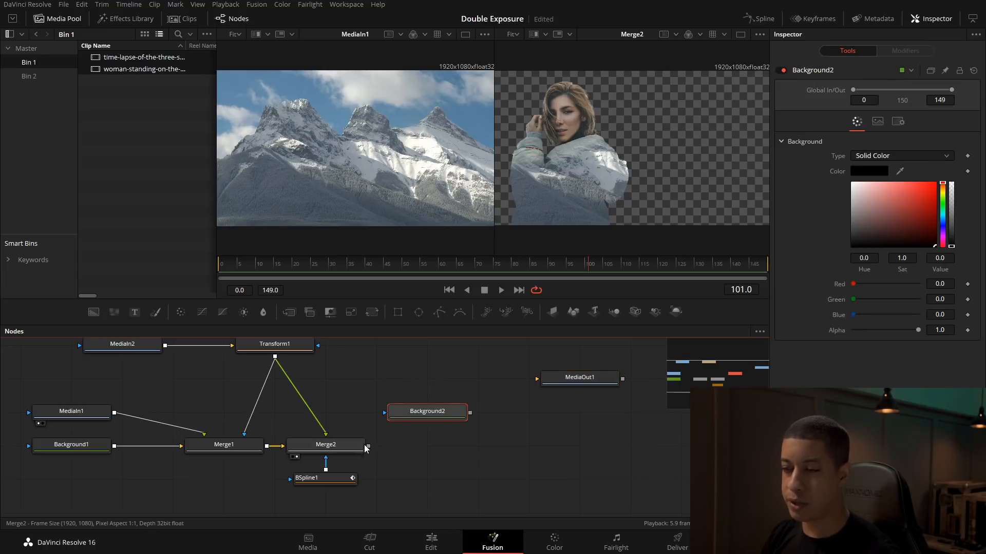
{"action": "left_click", "coordinate": [347, 445]}
{"action": "left_click", "coordinate": [435, 412]}
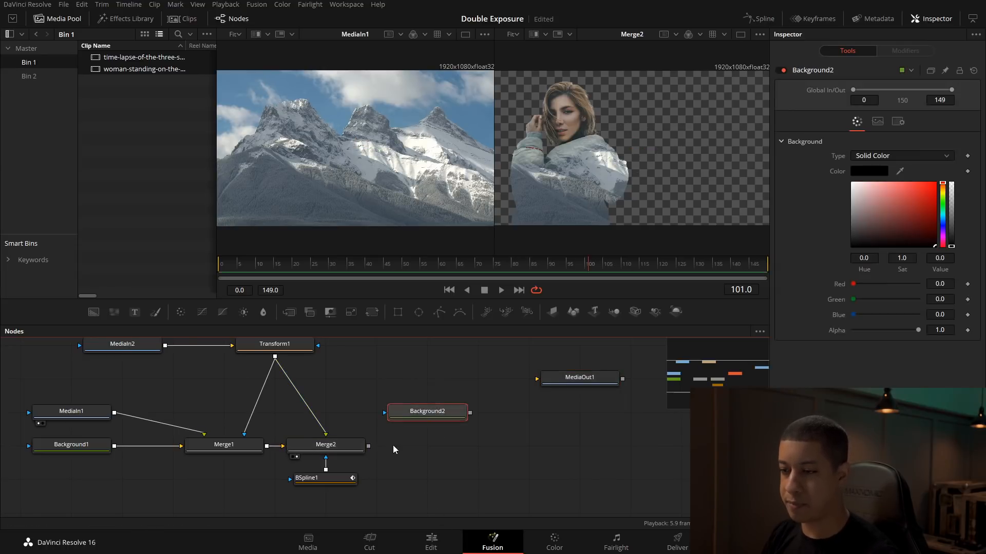
{"action": "left_click_drag", "start_coordinate": [368, 447], "coordinate": [472, 416]}
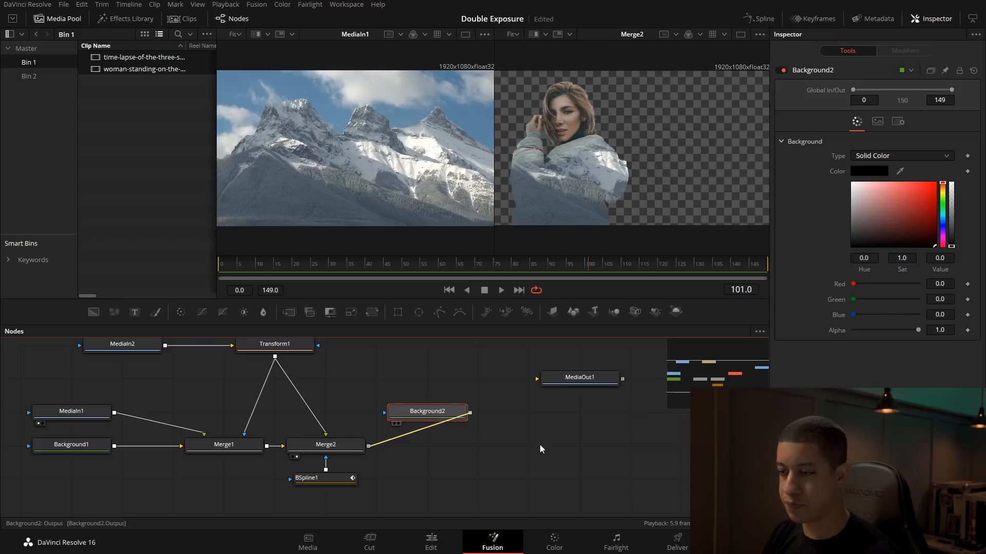
{"action": "left_click_drag", "start_coordinate": [436, 446], "coordinate": [653, 126]}
{"action": "left_click", "coordinate": [570, 471]}
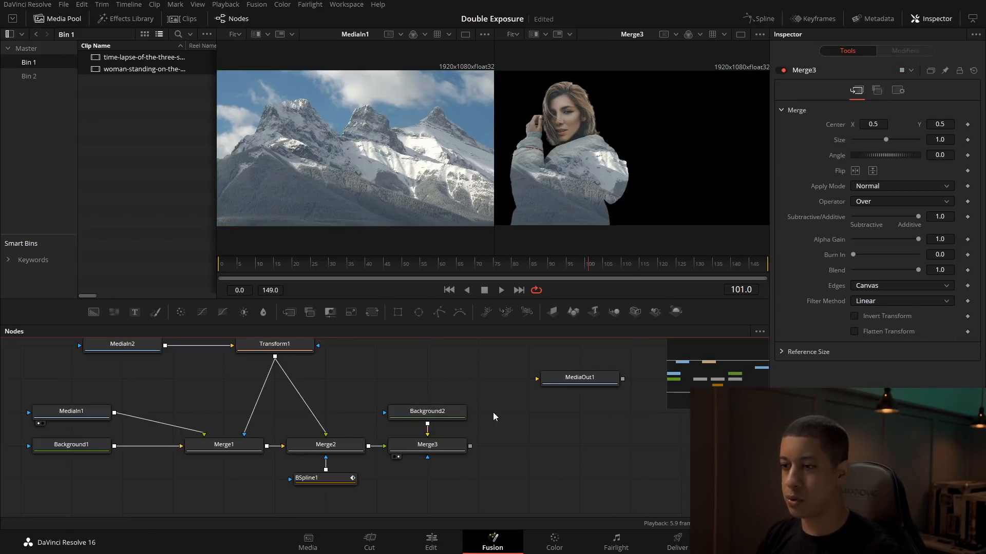
Step: Set Background2's colour to a pale yellow with hue 0.144, saturation 0.295 and value 0.921
{"action": "left_click", "coordinate": [431, 412]}
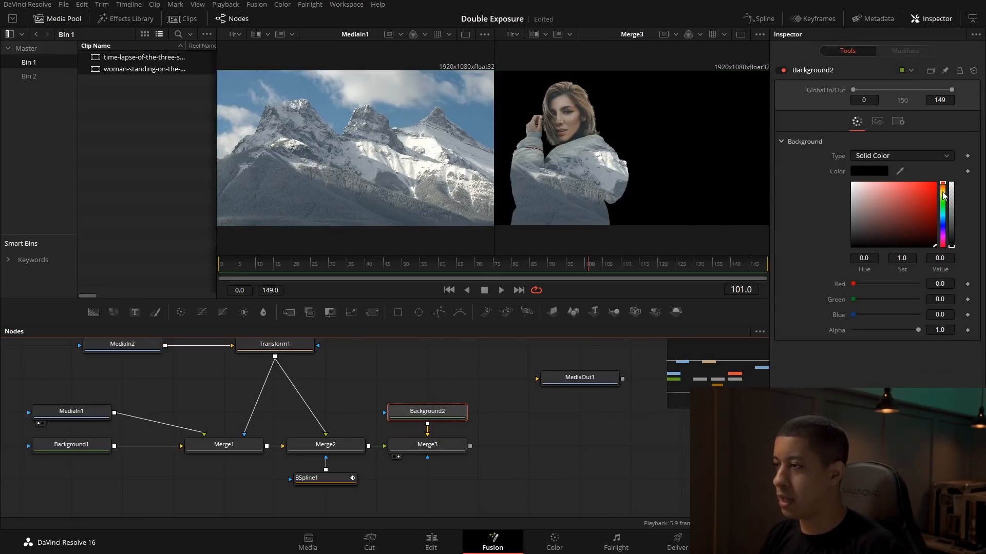
{"action": "left_click", "coordinate": [943, 192]}
{"action": "left_click_drag", "start_coordinate": [880, 188], "coordinate": [876, 187]}
{"action": "left_click", "coordinate": [616, 433]}
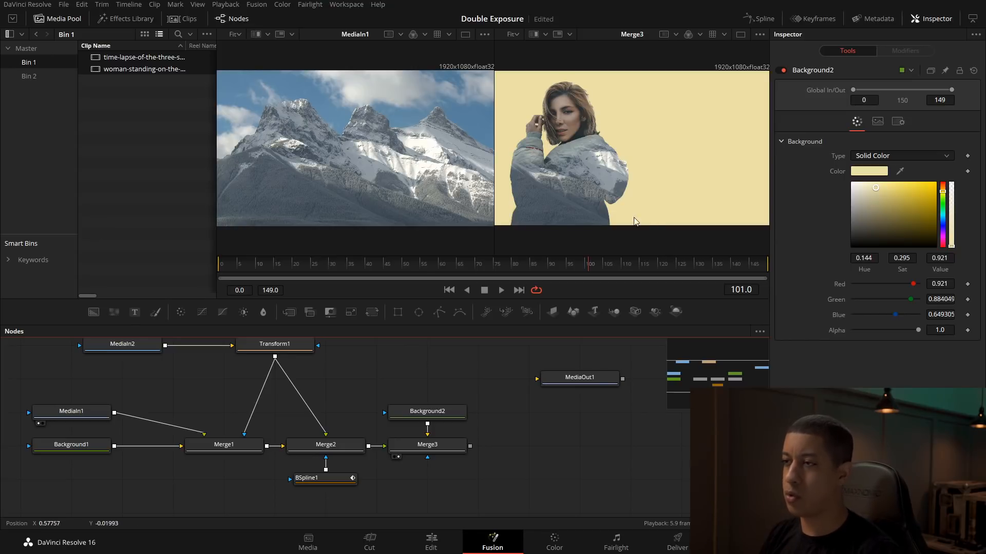
Step: Inspect the jacket edges against the yellow background and insert a Blur node directly after Transform1
{"action": "scroll", "coordinate": [620, 184], "scroll_direction": "up", "scroll_amount": 8}
{"action": "scroll", "coordinate": [639, 182], "scroll_direction": "down", "scroll_amount": 6}
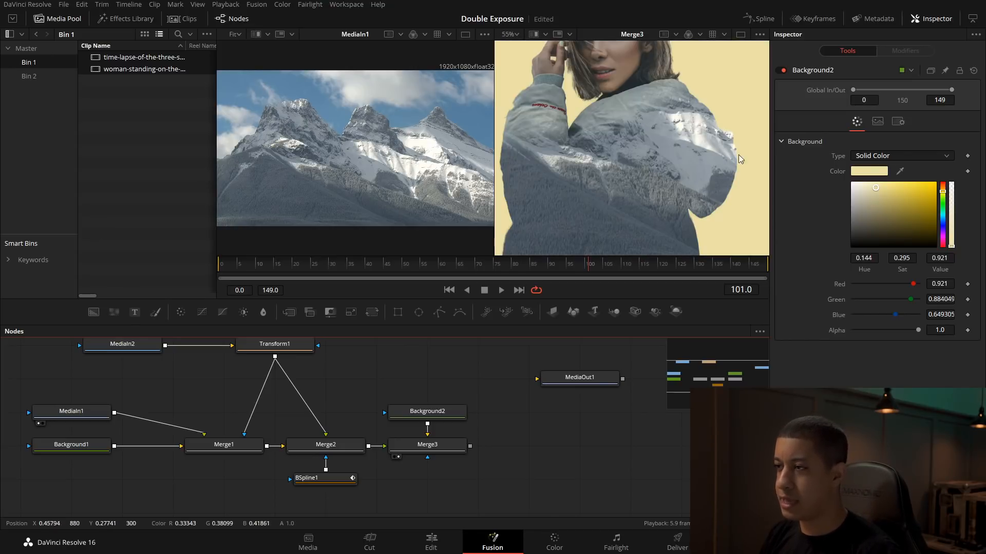
{"action": "left_click_drag", "start_coordinate": [392, 371], "coordinate": [502, 382]}
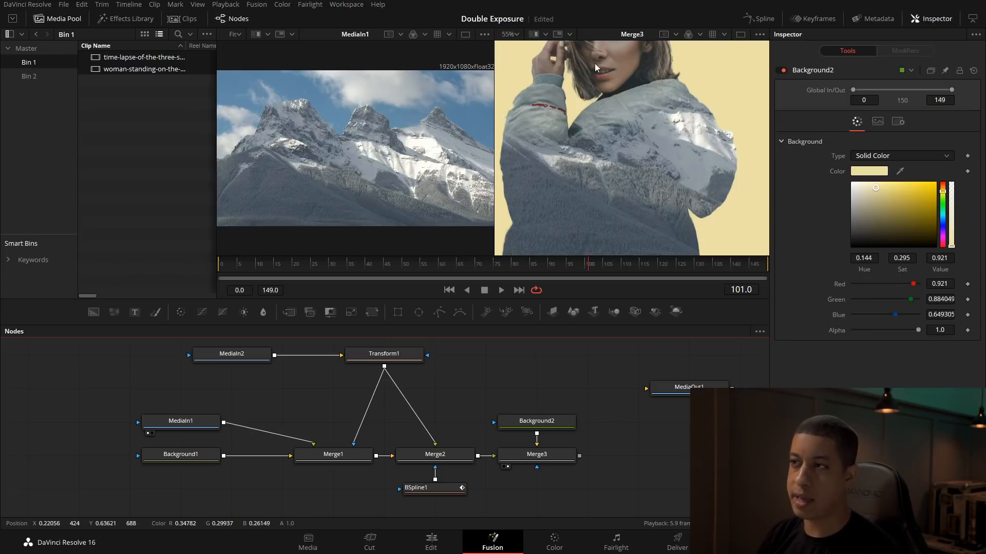
{"action": "left_click_drag", "start_coordinate": [621, 92], "coordinate": [628, 146]}
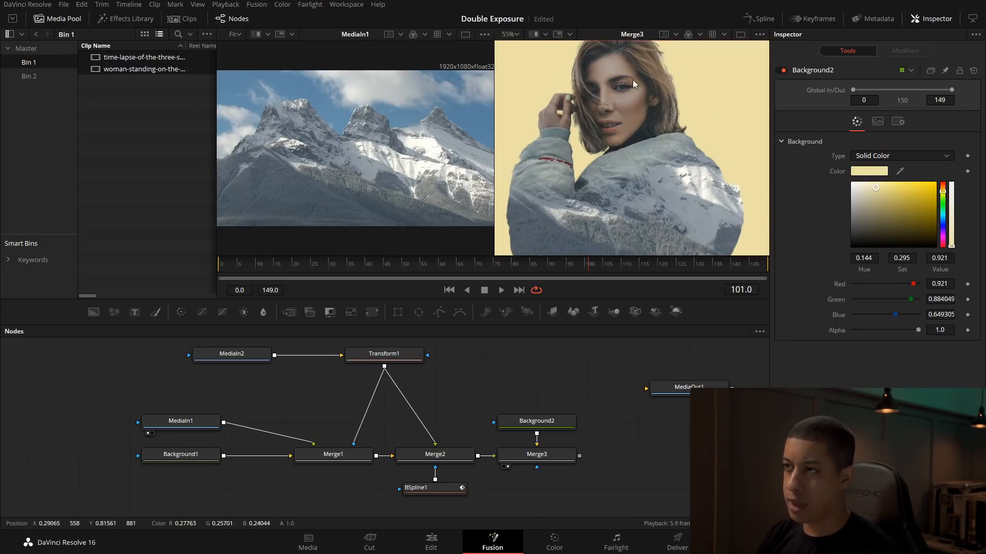
{"action": "scroll", "coordinate": [400, 360], "scroll_direction": "up", "scroll_amount": 1}
{"action": "left_click", "coordinate": [394, 368]}
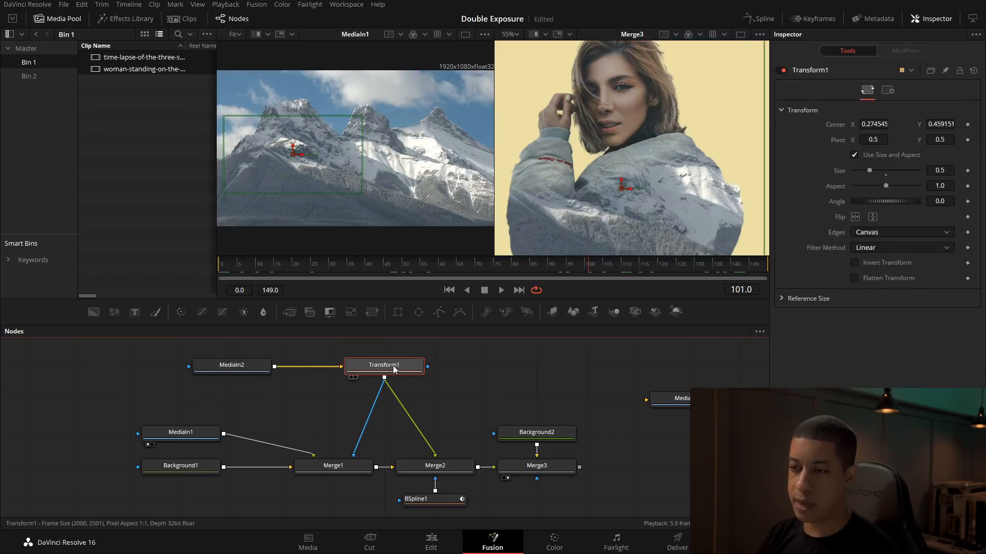
{"action": "key", "text": "shift+space"}
{"action": "type", "text": "tex"}
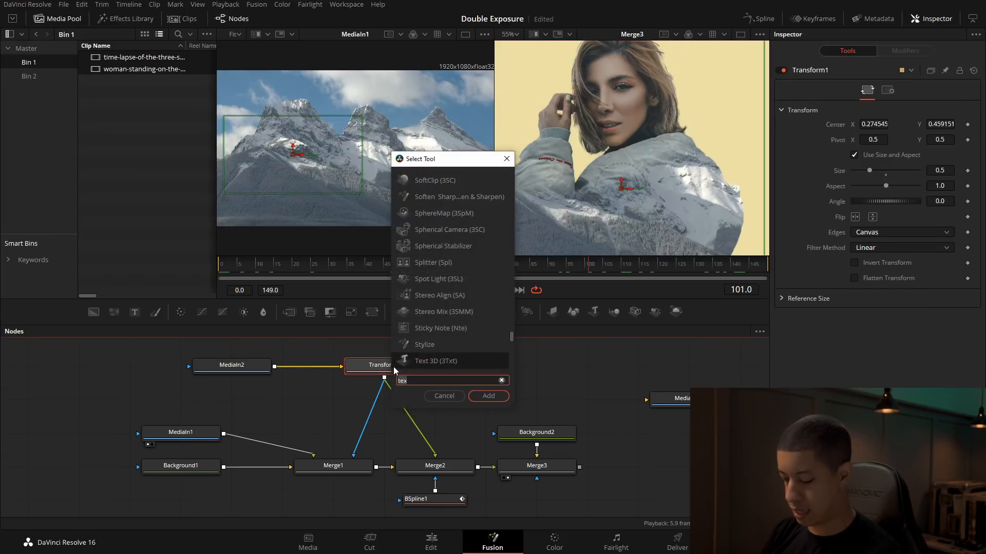
{"action": "key", "text": "BackSpace"}
{"action": "key", "text": "BackSpace"}
{"action": "key", "text": "BackSpace"}
{"action": "type", "text": "blur"}
{"action": "key", "text": "Return"}
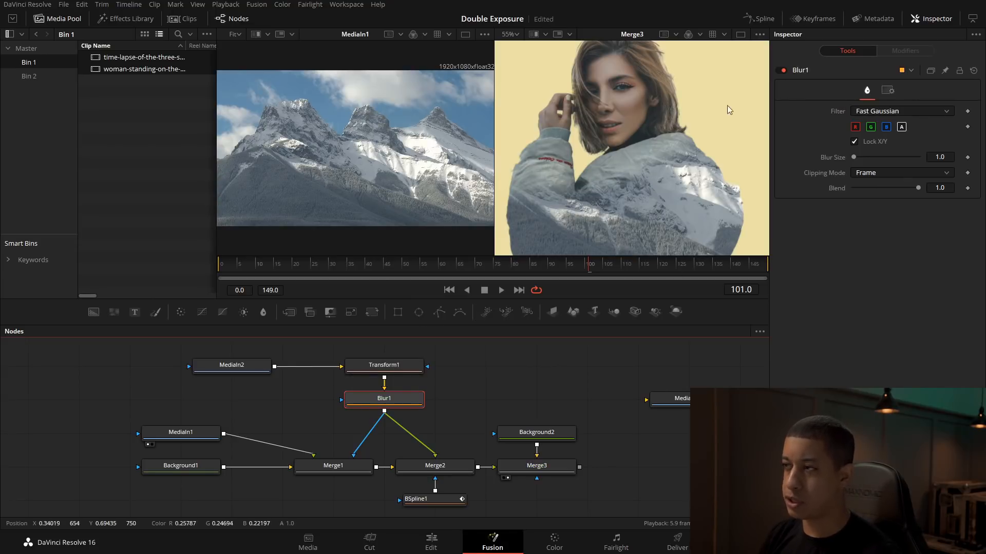
Step: Try a blur size of 10.2 on Blur1, reset it to its default, and delete the node
{"action": "left_click_drag", "start_coordinate": [854, 157], "coordinate": [861, 156]}
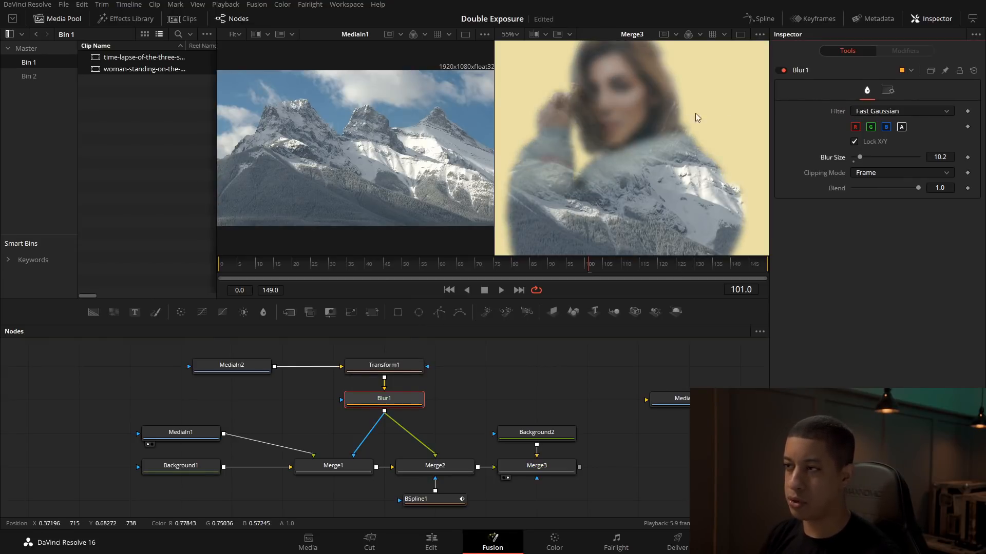
{"action": "double_click", "coordinate": [836, 161]}
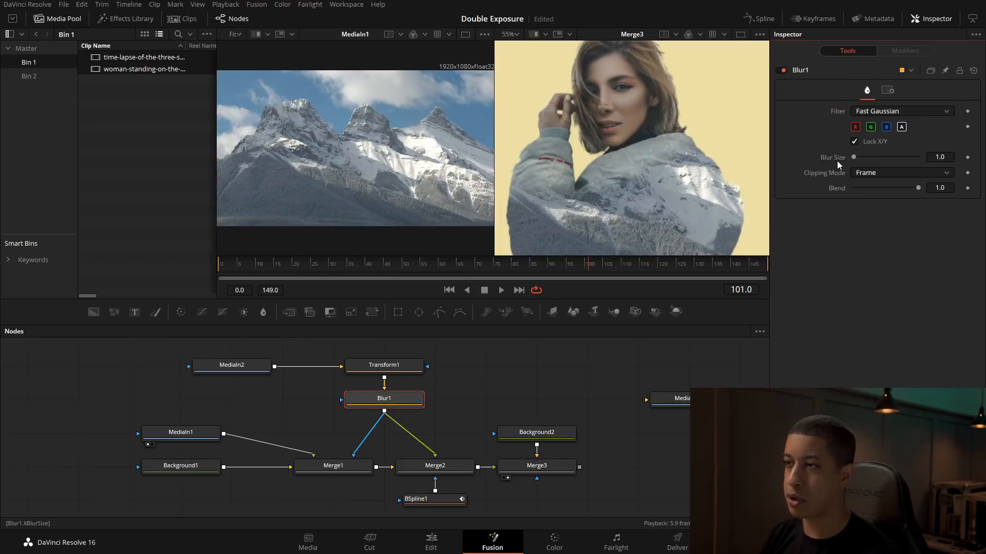
{"action": "left_click", "coordinate": [394, 405]}
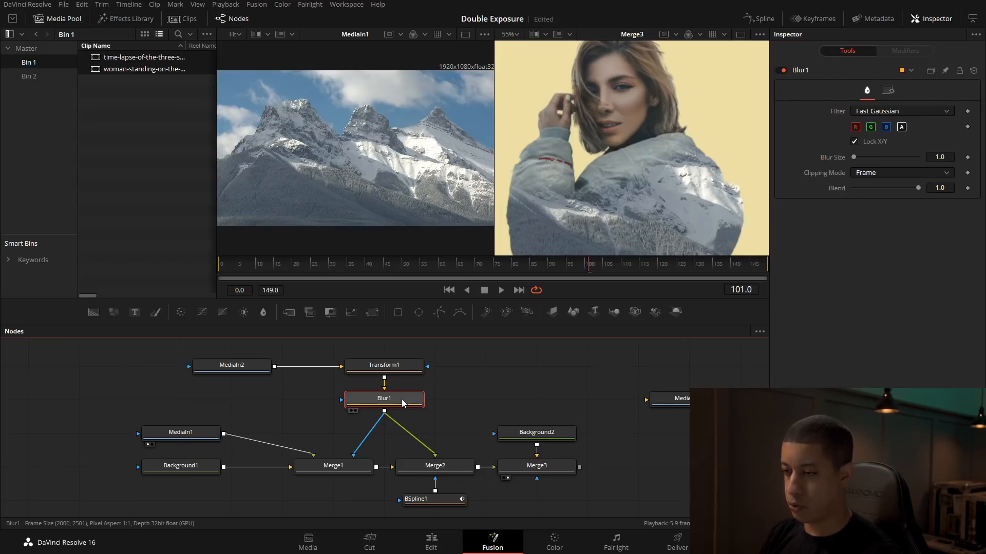
{"action": "key", "text": "Delete"}
Step: Add a separate Blur node, route Transform1 through it into Merge1's mask input only, and place it above Merge1
{"action": "left_click", "coordinate": [303, 414]}
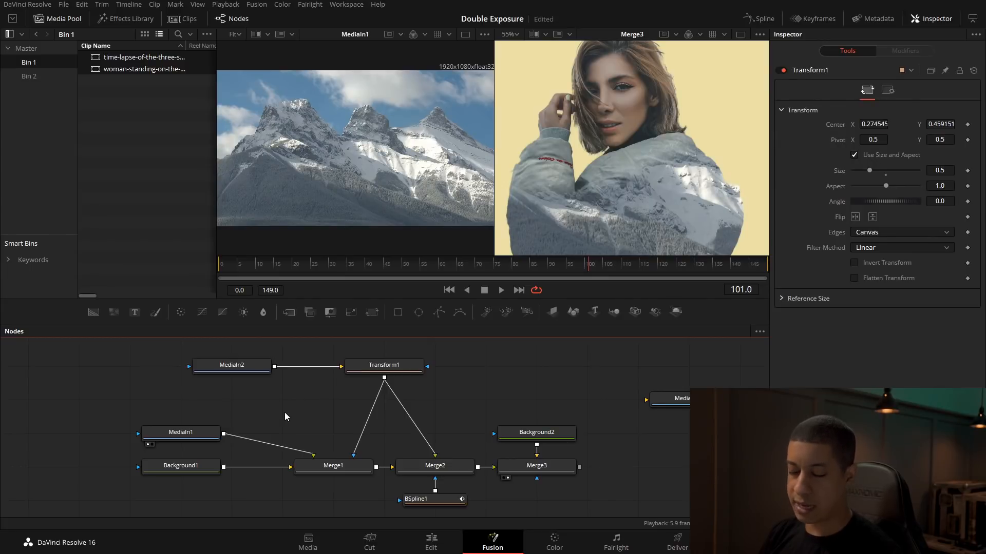
{"action": "key", "text": "shift+space"}
{"action": "type", "text": "blur"}
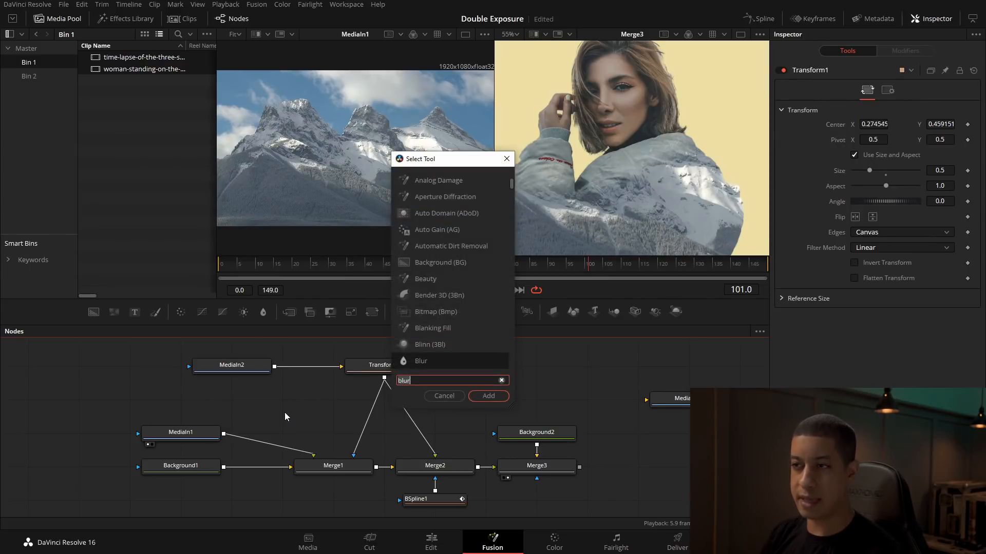
{"action": "key", "text": "BackSpace"}
{"action": "key", "text": "BackSpace"}
{"action": "key", "text": "BackSpace"}
{"action": "key", "text": "BackSpace"}
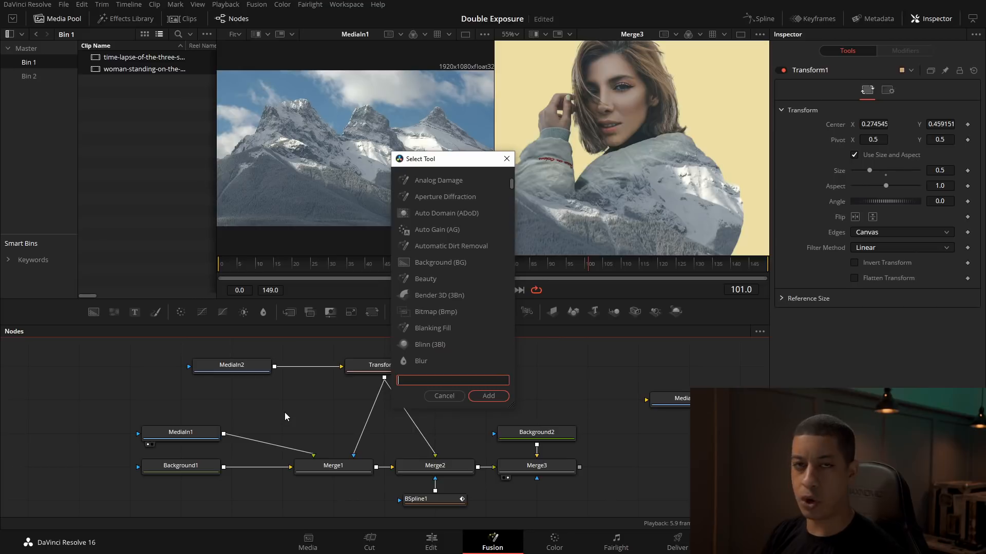
{"action": "type", "text": "blur"}
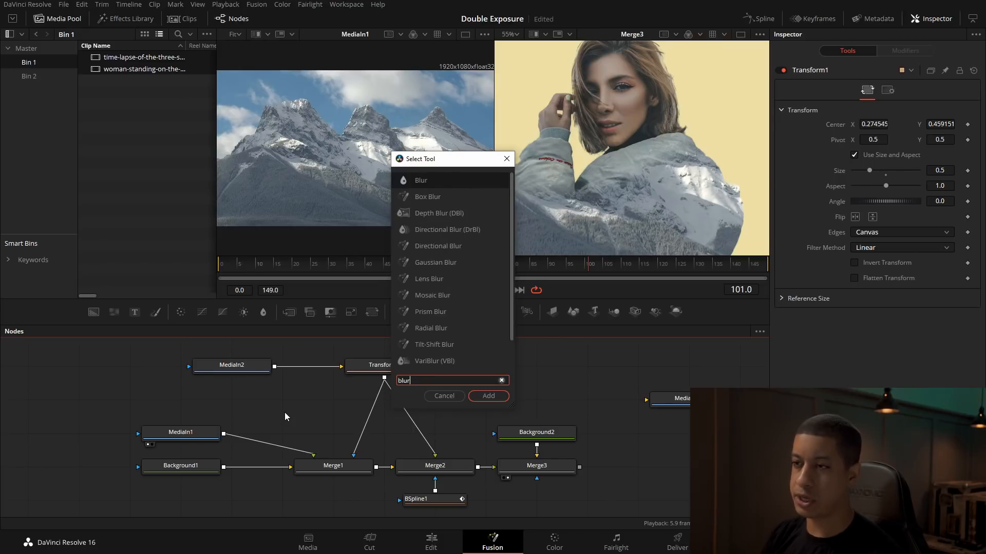
{"action": "key", "text": "Return"}
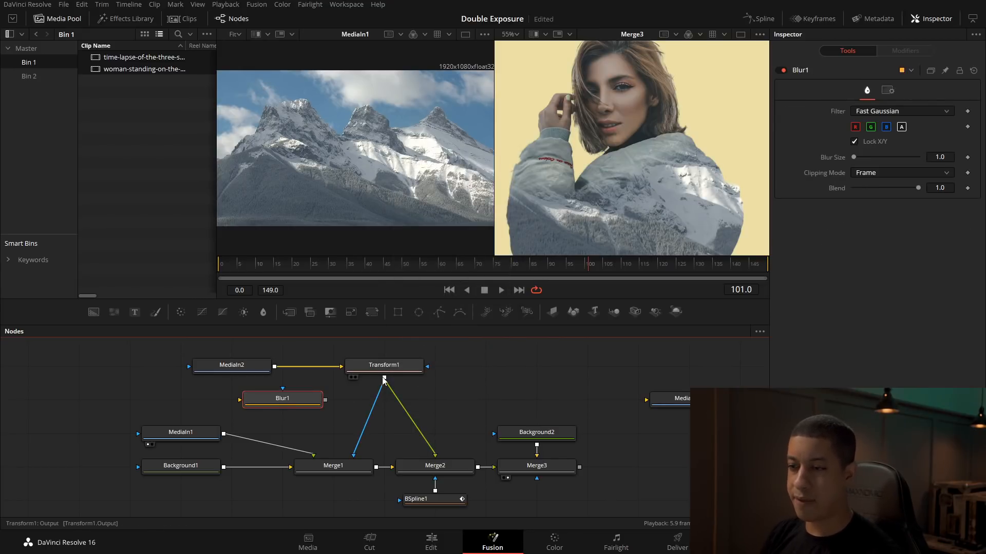
{"action": "left_click_drag", "start_coordinate": [384, 378], "coordinate": [354, 456]}
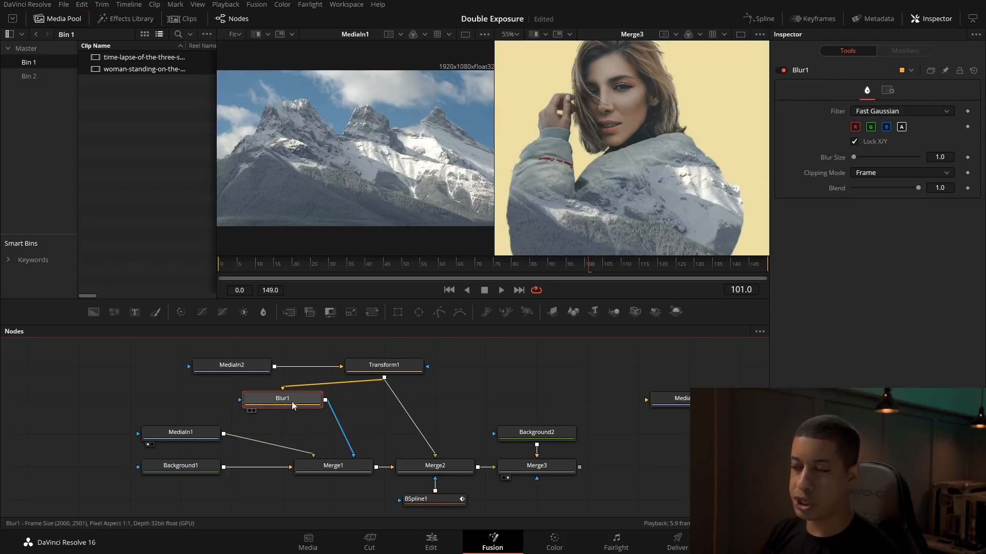
{"action": "left_click_drag", "start_coordinate": [283, 400], "coordinate": [334, 400]}
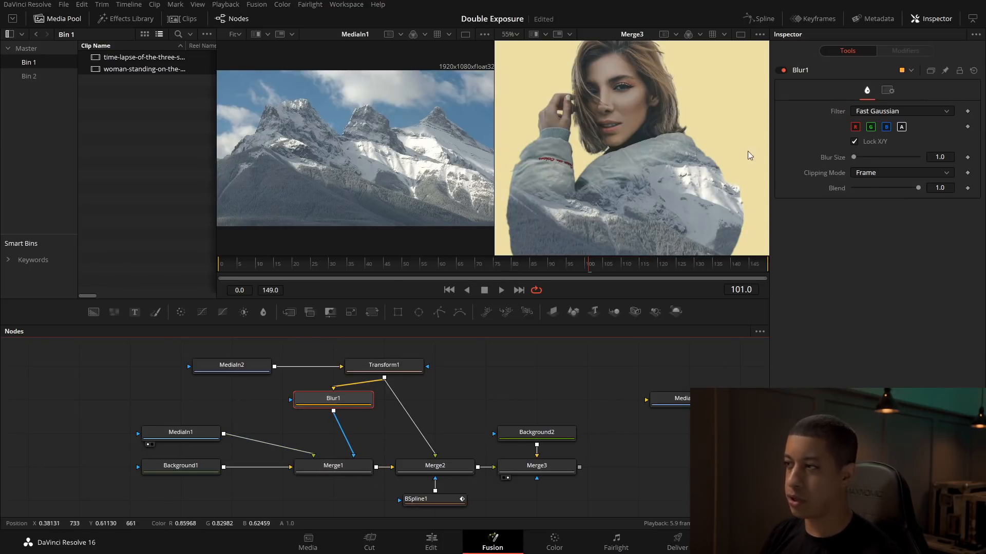
Step: Set Blur1's blur size to 1.2 and check the softened jacket edges
{"action": "left_click_drag", "start_coordinate": [853, 158], "coordinate": [816, 165]}
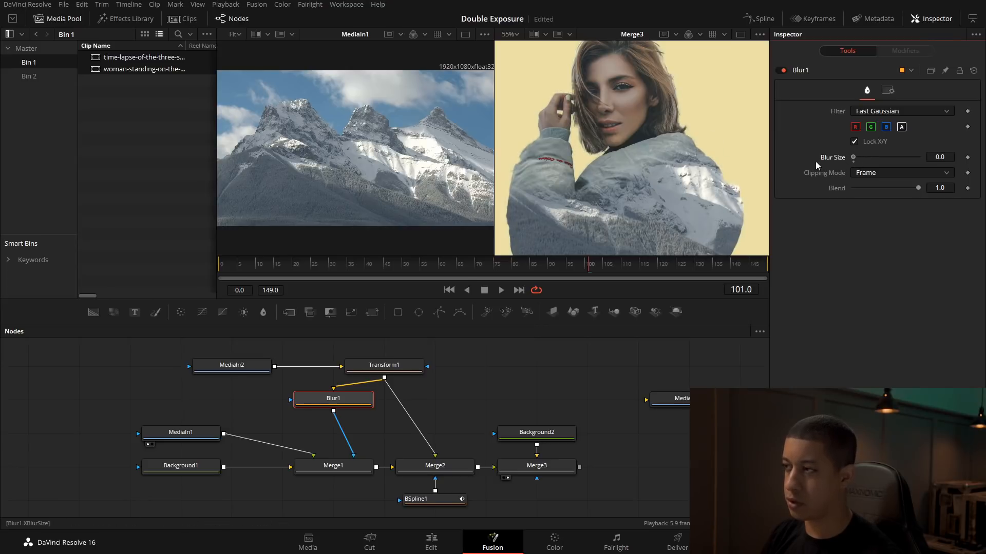
{"action": "type", "text": "1"}
{"action": "key", "text": "Tab"}
{"action": "left_click", "coordinate": [945, 157]}
{"action": "key", "text": "Tab"}
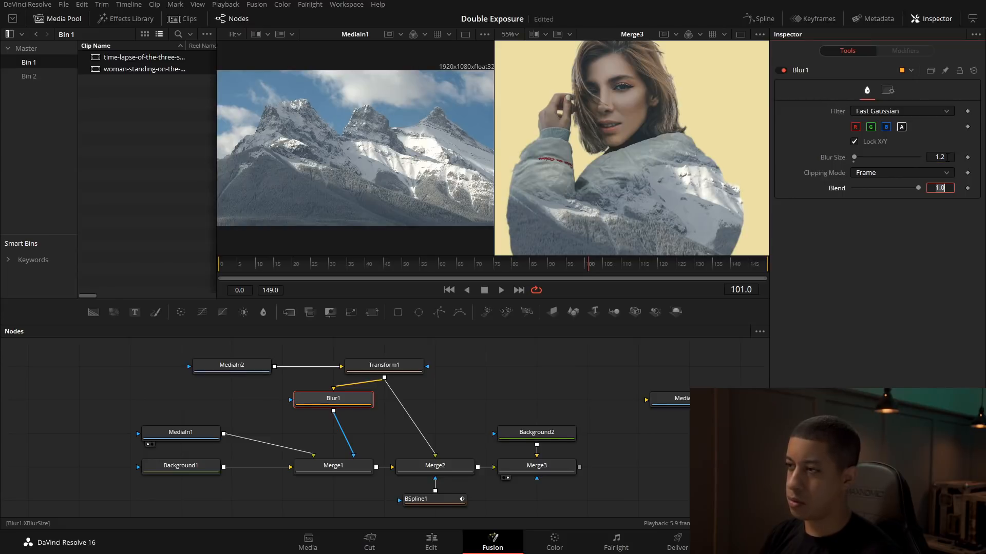
{"action": "left_click_drag", "start_coordinate": [739, 227], "coordinate": [681, 189]}
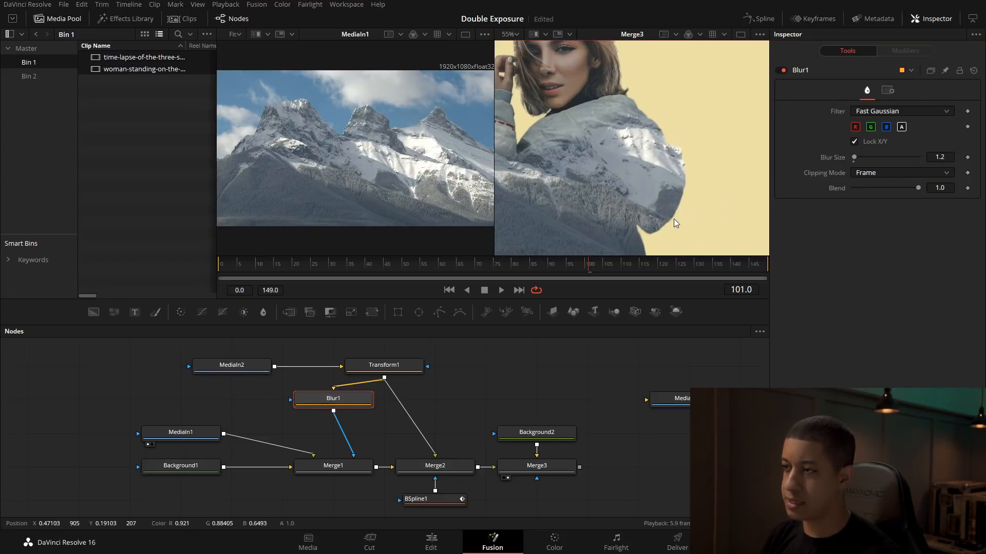
{"action": "left_click_drag", "start_coordinate": [545, 157], "coordinate": [606, 170]}
Step: Fit the Merge3 image in a single viewer and move MediaOut1 farther away to make room for more nodes
{"action": "left_click", "coordinate": [510, 34]}
{"action": "left_click", "coordinate": [516, 46]}
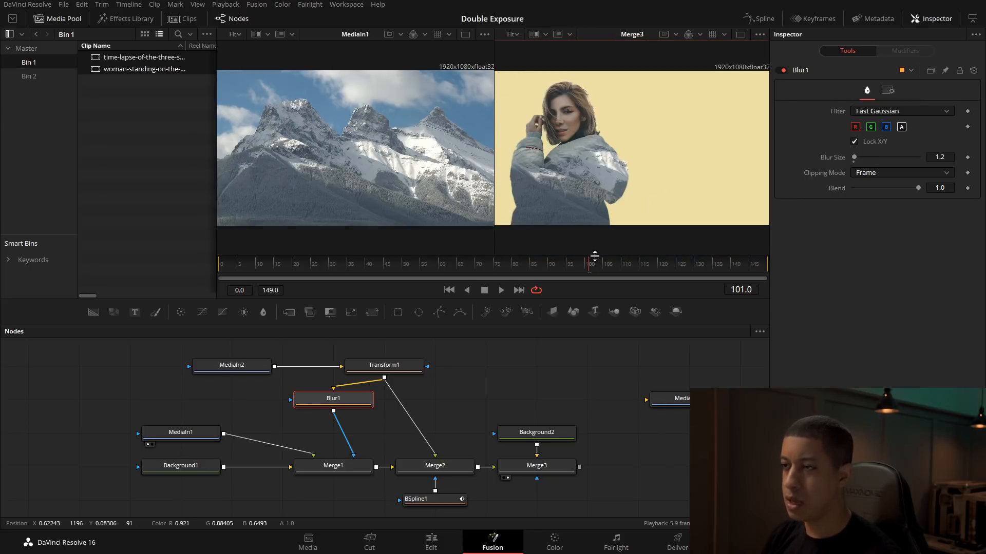
{"action": "left_click", "coordinate": [740, 35]}
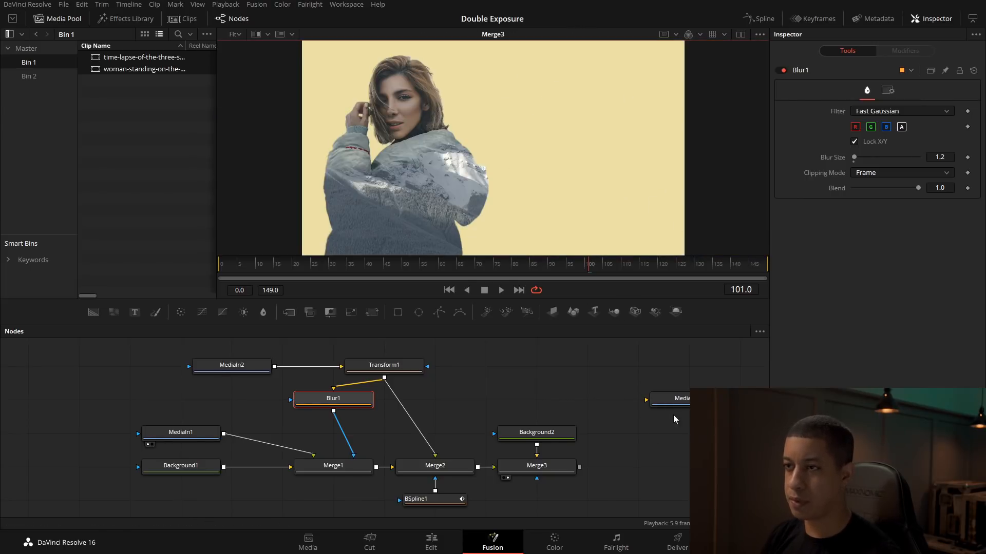
{"action": "left_click_drag", "start_coordinate": [709, 453], "coordinate": [615, 445]}
{"action": "left_click_drag", "start_coordinate": [585, 391], "coordinate": [686, 392]}
{"action": "left_click_drag", "start_coordinate": [565, 448], "coordinate": [504, 427]}
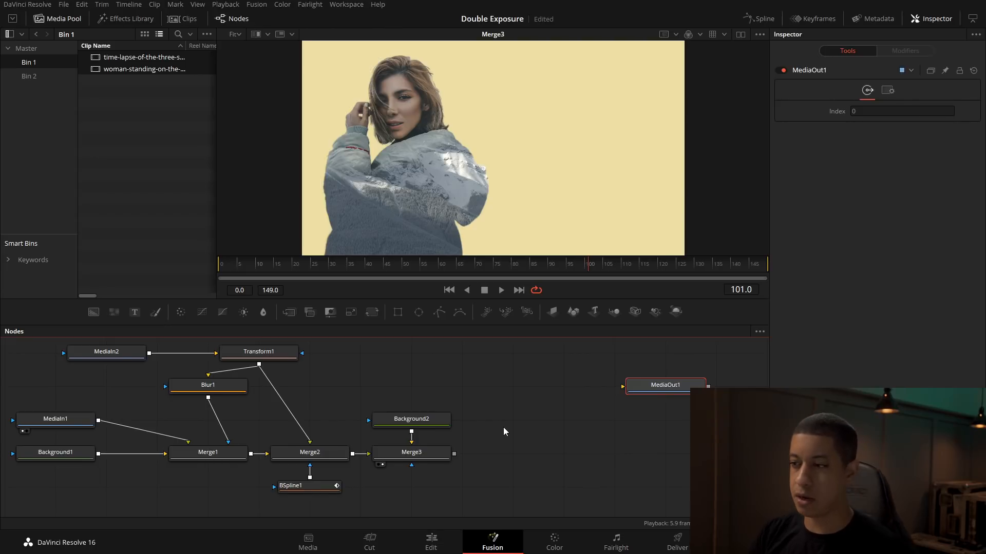
{"action": "left_click", "coordinate": [503, 429]}
Step: Merge the JRTV_Light_Leaks clip from Bin 2 over Merge3 and view the resulting Merge4
{"action": "left_click", "coordinate": [36, 76]}
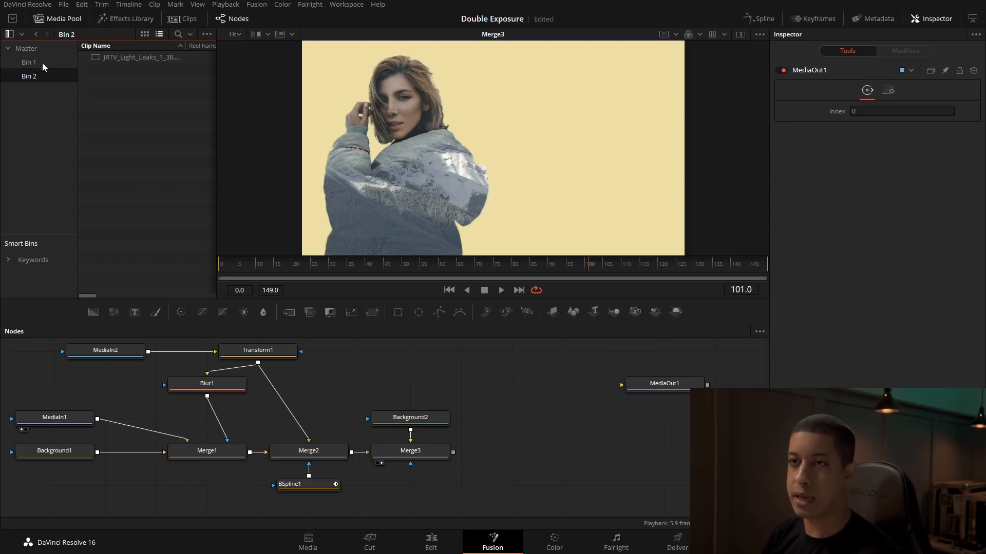
{"action": "left_click_drag", "start_coordinate": [95, 60], "coordinate": [454, 454]}
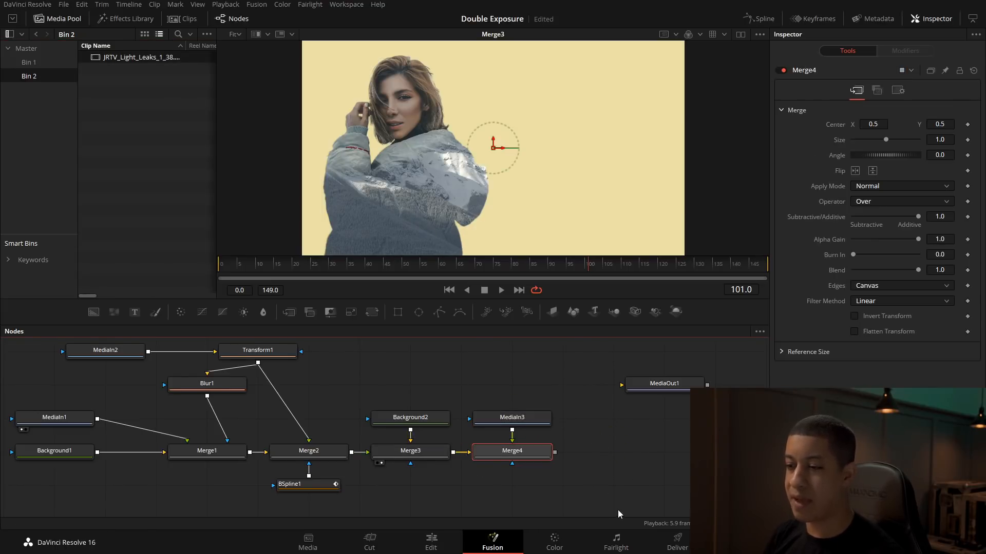
{"action": "key", "text": "1"}
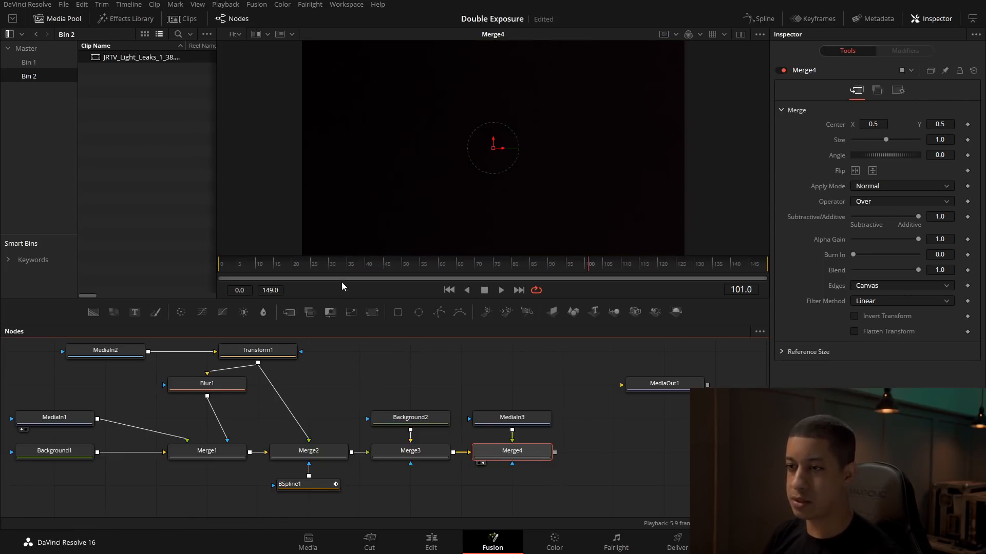
Step: Set Merge4's apply mode to Screen and check the light leak at frames 82 and 35
{"action": "left_click_drag", "start_coordinate": [278, 266], "coordinate": [517, 268]}
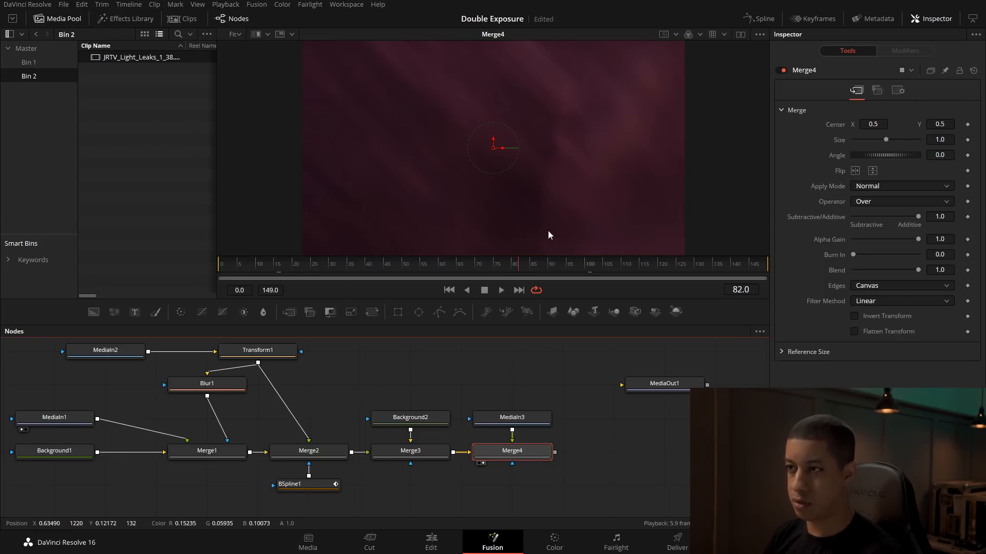
{"action": "left_click", "coordinate": [895, 186]}
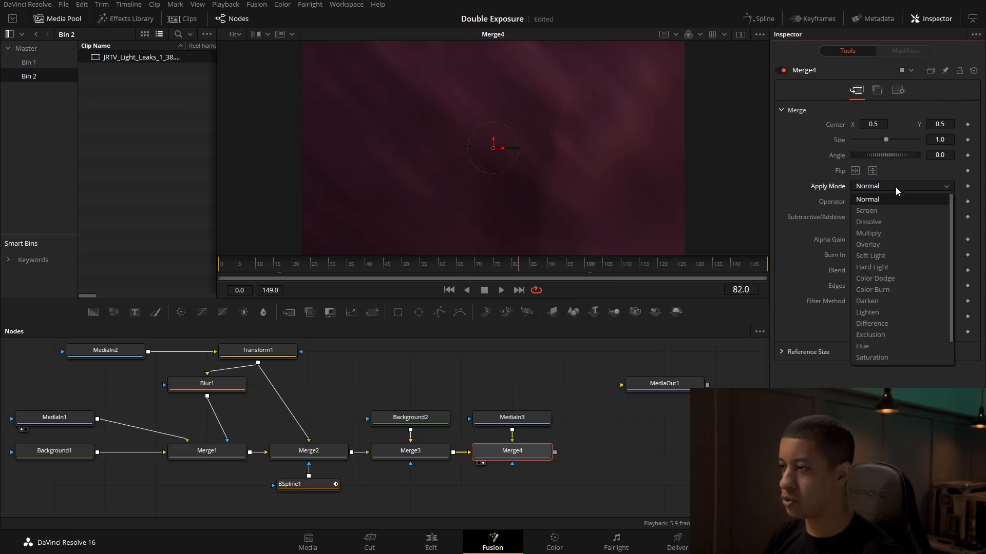
{"action": "left_click", "coordinate": [894, 219]}
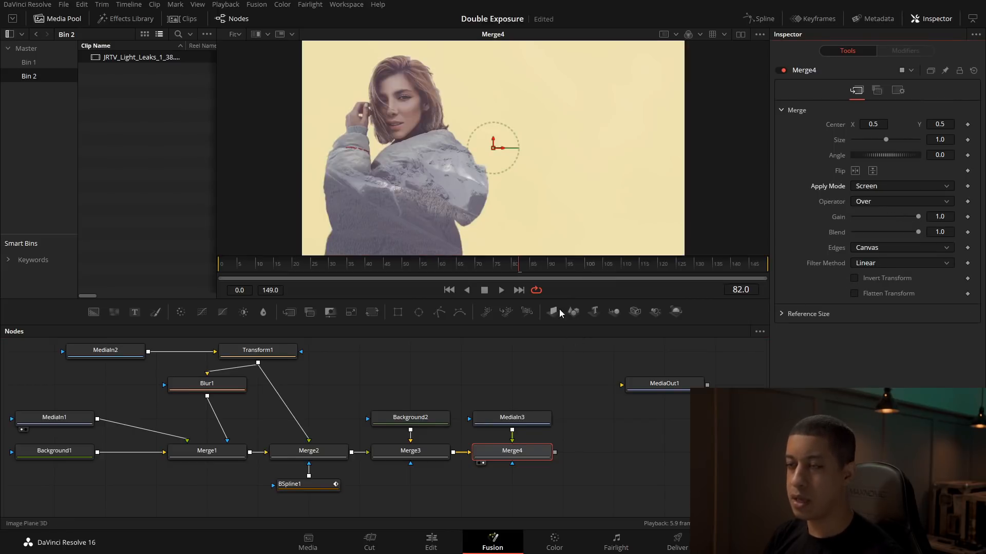
{"action": "left_click_drag", "start_coordinate": [519, 264], "coordinate": [351, 278]}
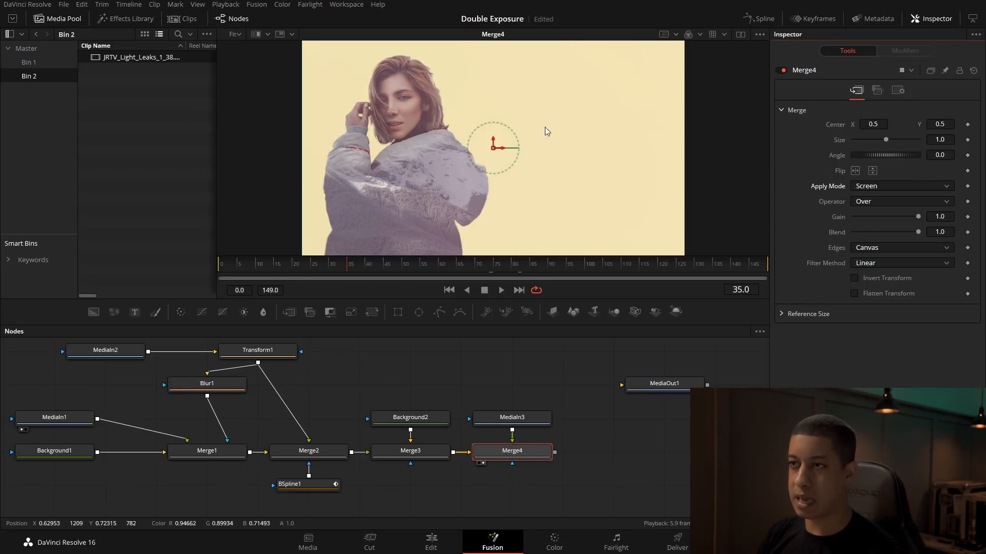
Step: Try a Color Corrector between MediaIn3 and Merge4 that tints the light leak toward cyan-blue, and delete the node
{"action": "left_click", "coordinate": [529, 423]}
{"action": "left_click_drag", "start_coordinate": [529, 424], "coordinate": [526, 379]}
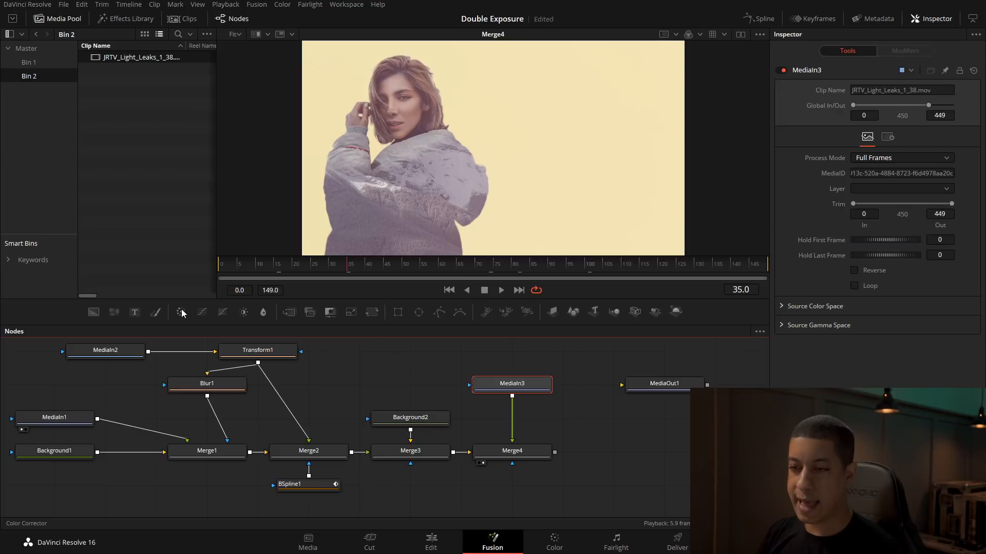
{"action": "left_click_drag", "start_coordinate": [182, 311], "coordinate": [513, 417]}
{"action": "left_click_drag", "start_coordinate": [909, 187], "coordinate": [884, 190]}
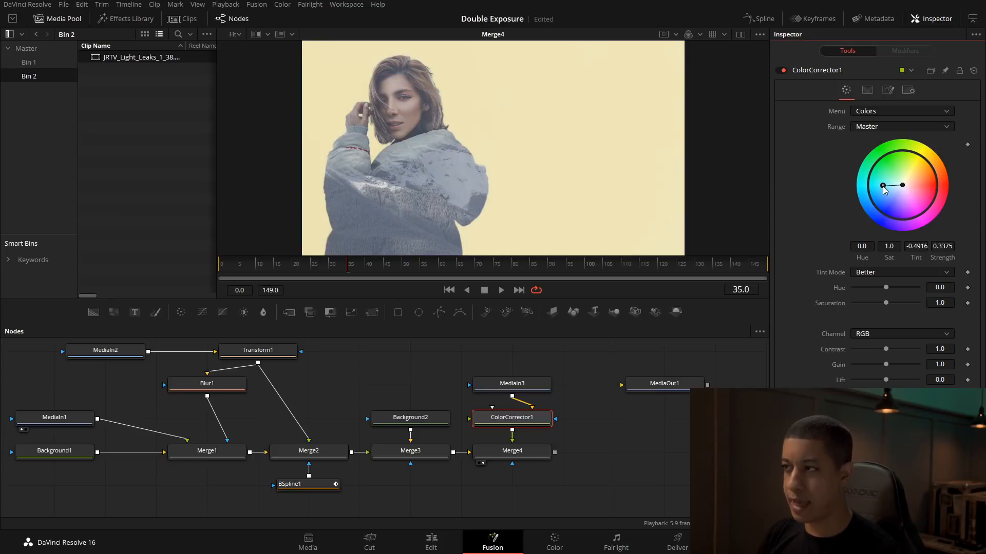
{"action": "left_click_drag", "start_coordinate": [887, 187], "coordinate": [883, 186]}
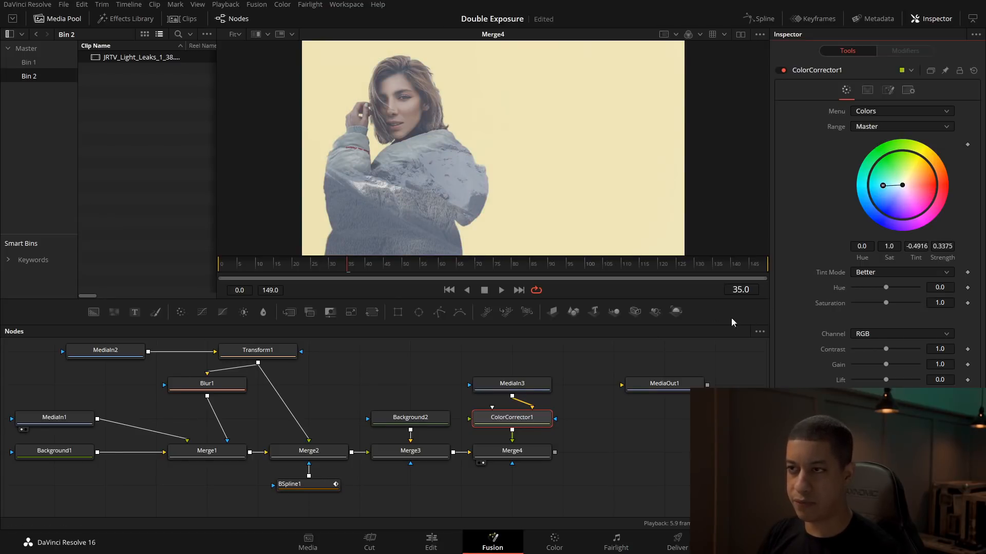
{"action": "left_click", "coordinate": [547, 421]}
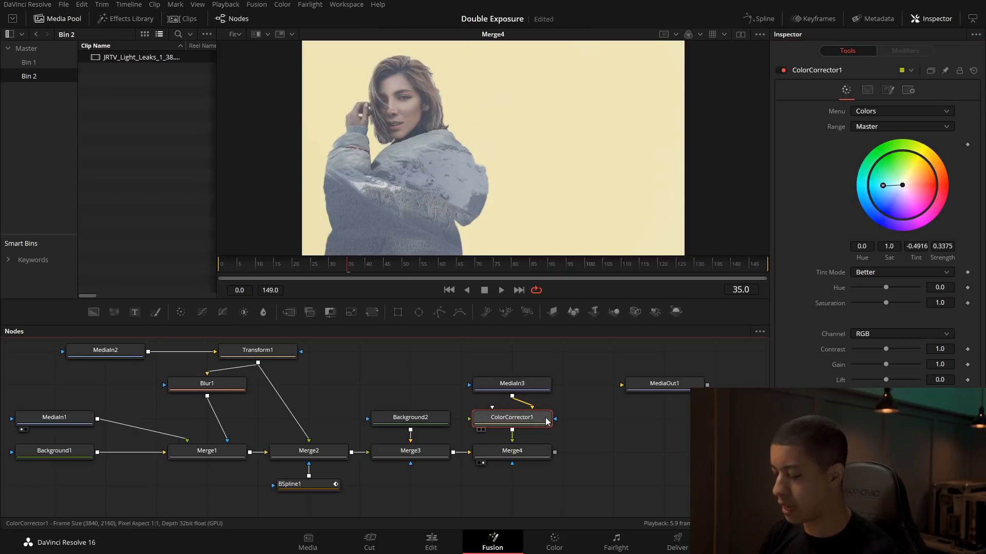
{"action": "key", "text": "Delete"}
Step: Add a Film Damage node fed by Merge4, line it up under MediaOut1 and view its output
{"action": "left_click_drag", "start_coordinate": [595, 457], "coordinate": [529, 456]}
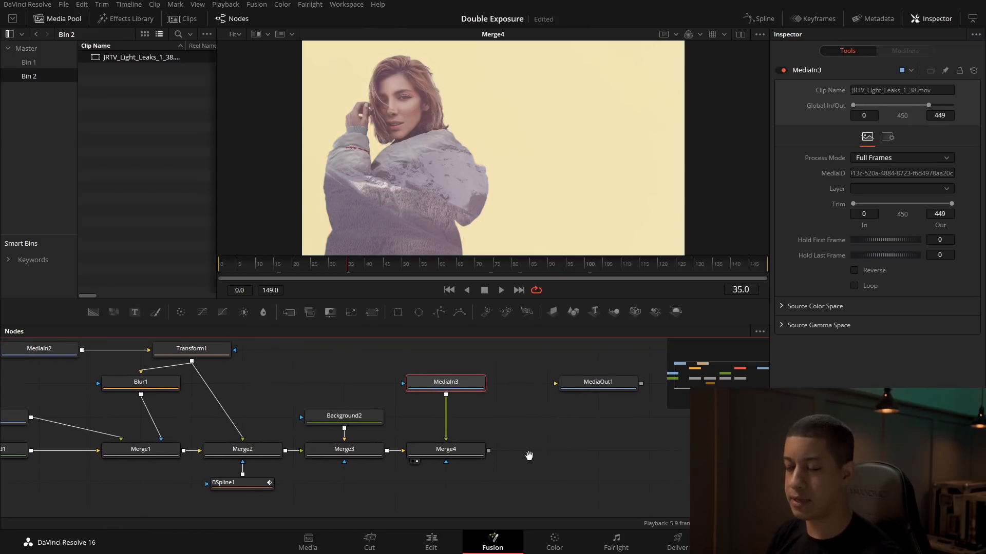
{"action": "left_click_drag", "start_coordinate": [590, 418], "coordinate": [526, 403]}
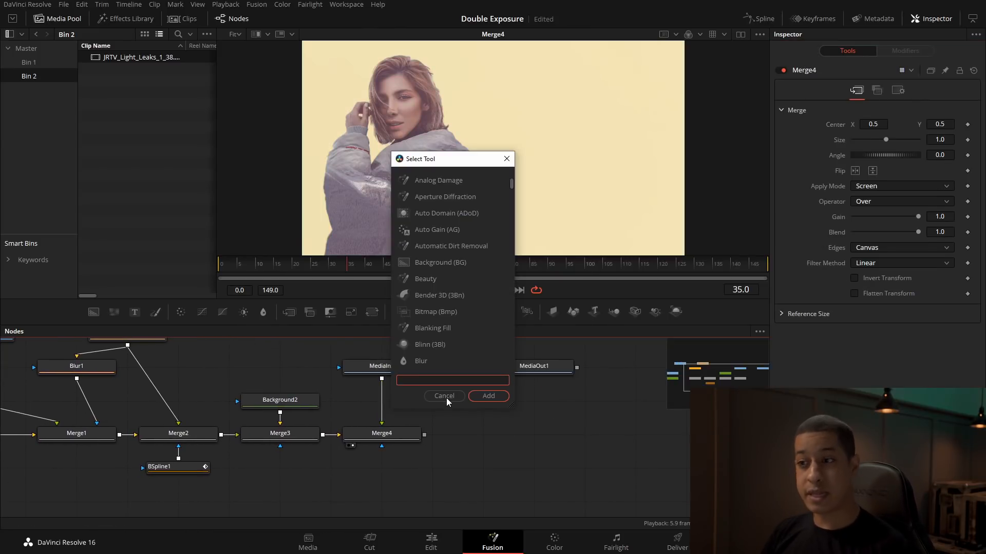
{"action": "left_click", "coordinate": [446, 398]}
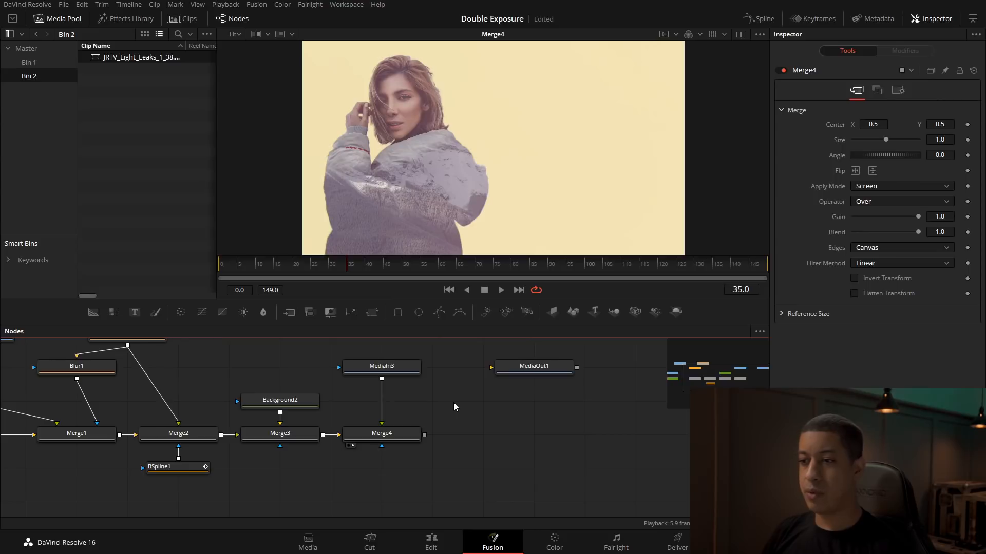
{"action": "key", "text": "shift+space"}
{"action": "type", "text": "fl"}
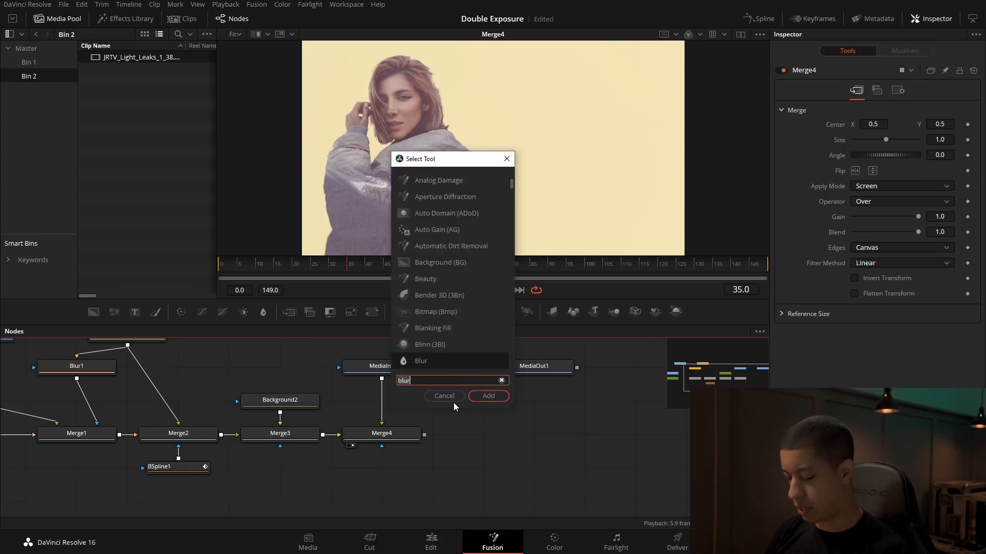
{"action": "key", "text": "BackSpace"}
{"action": "type", "text": "i"}
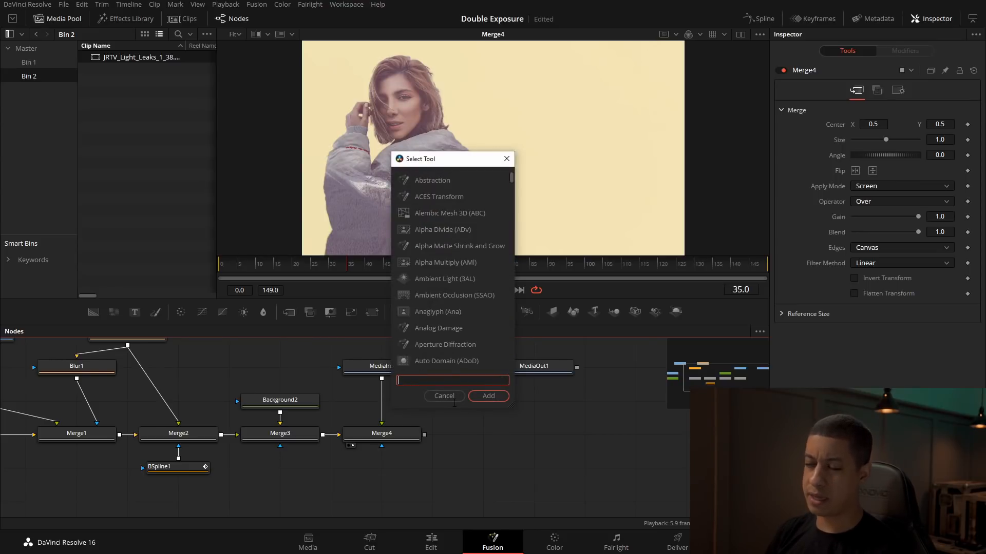
{"action": "type", "text": "l"}
{"action": "key", "text": "Down"}
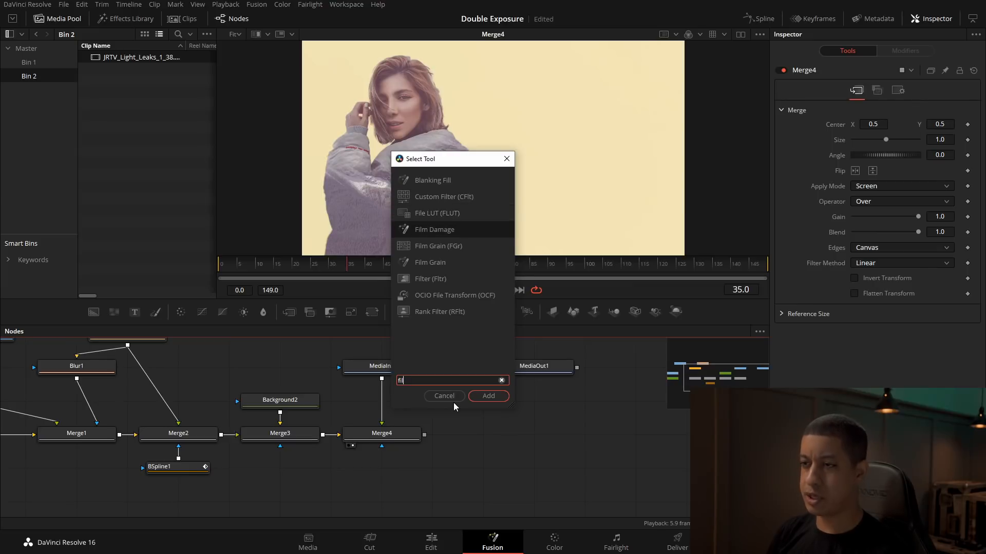
{"action": "key", "text": "Return"}
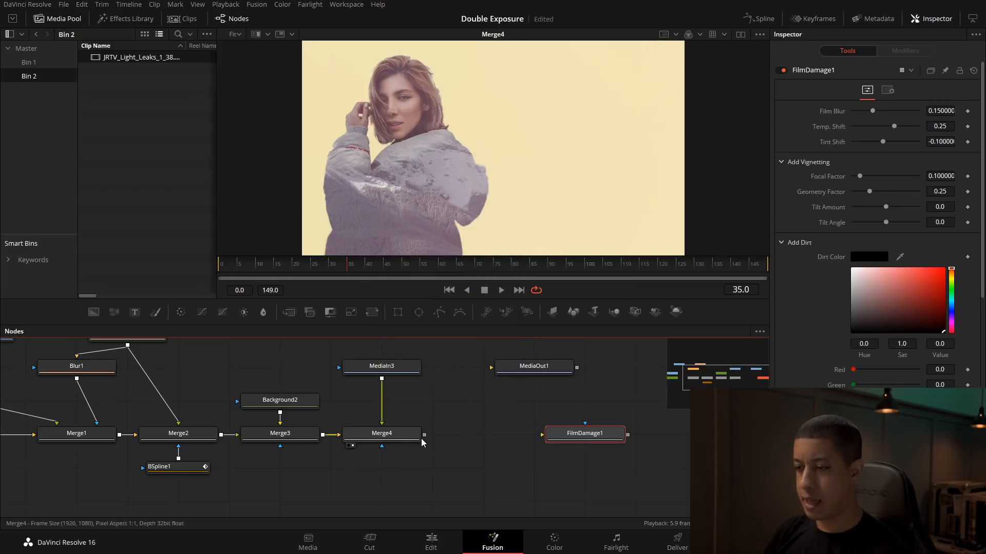
{"action": "left_click_drag", "start_coordinate": [424, 434], "coordinate": [514, 434]}
{"action": "key", "text": "1"}
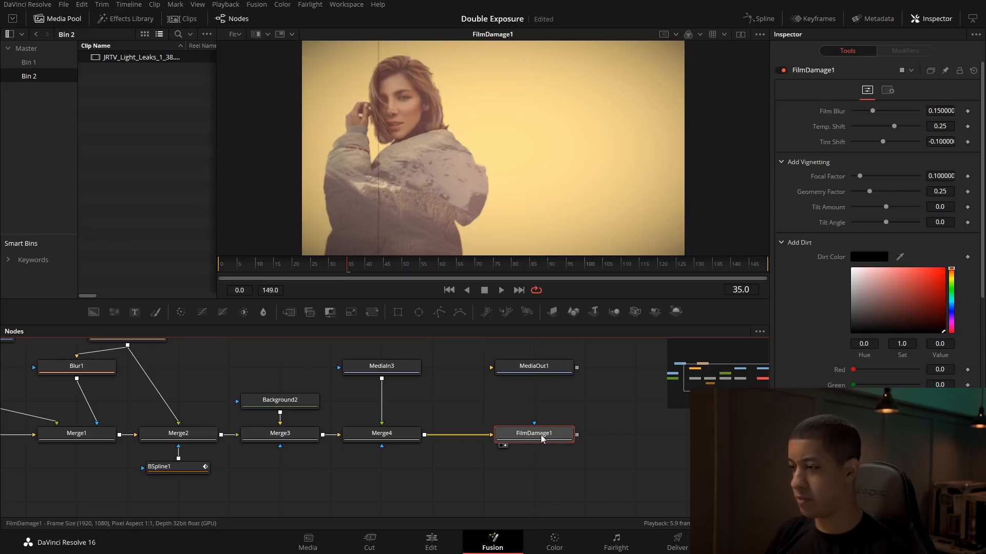
Step: Set FilmDamage1's vignetting focal factor to 0.0
{"action": "scroll", "coordinate": [883, 247], "scroll_direction": "down", "scroll_amount": 5}
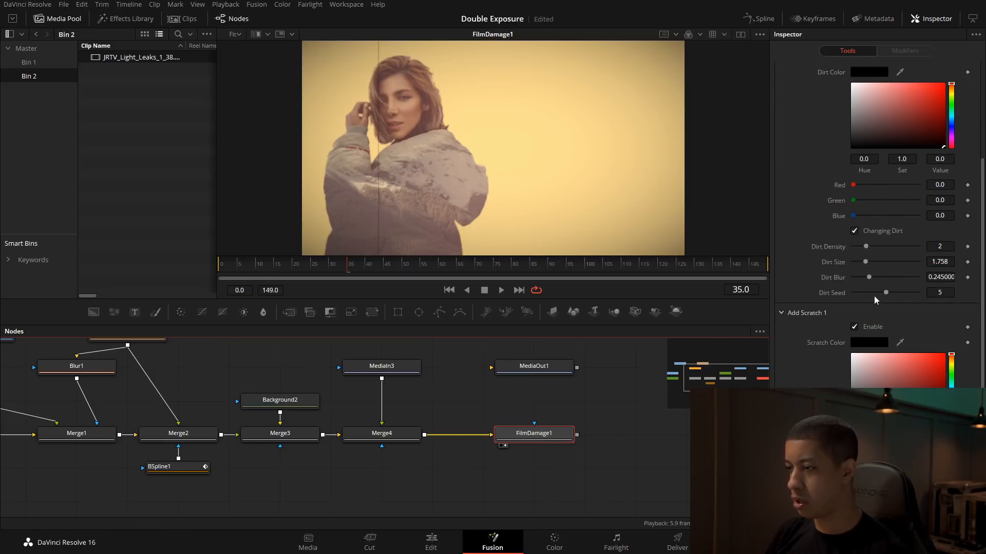
{"action": "scroll", "coordinate": [875, 366], "scroll_direction": "up", "scroll_amount": 1}
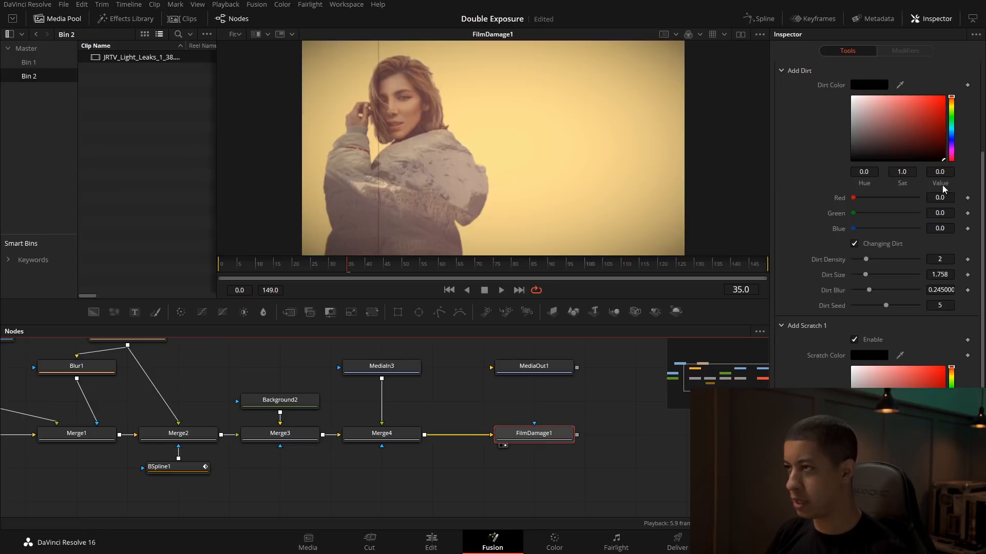
{"action": "scroll", "coordinate": [932, 241], "scroll_direction": "up", "scroll_amount": 4}
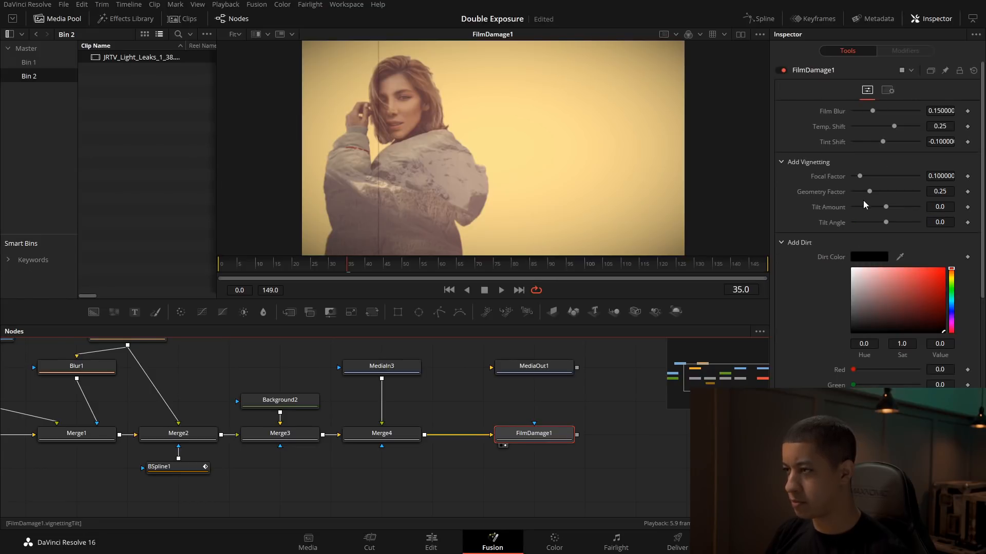
{"action": "left_click_drag", "start_coordinate": [858, 177], "coordinate": [852, 177]}
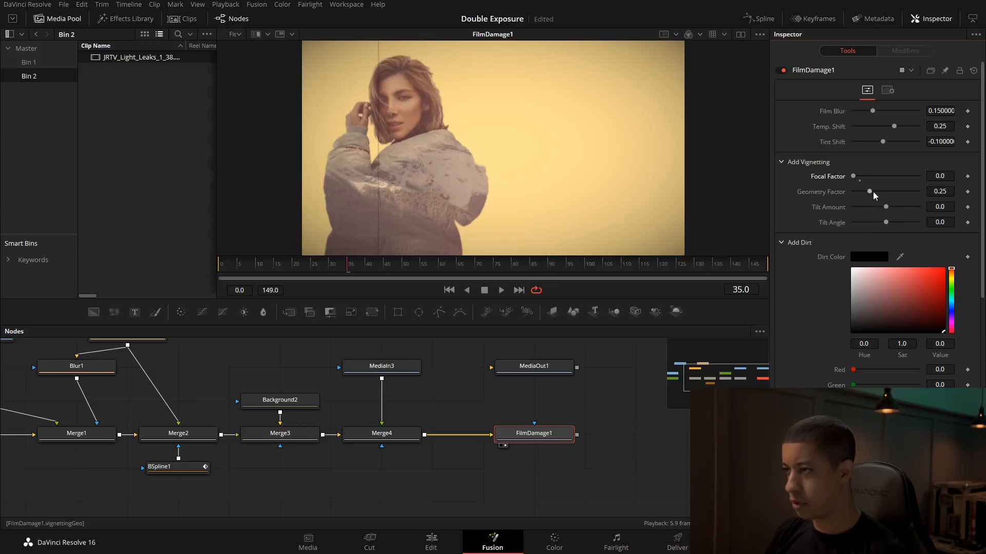
{"action": "left_click_drag", "start_coordinate": [882, 207], "coordinate": [812, 182]}
{"action": "left_click", "coordinate": [885, 212]}
{"action": "left_click", "coordinate": [859, 180]}
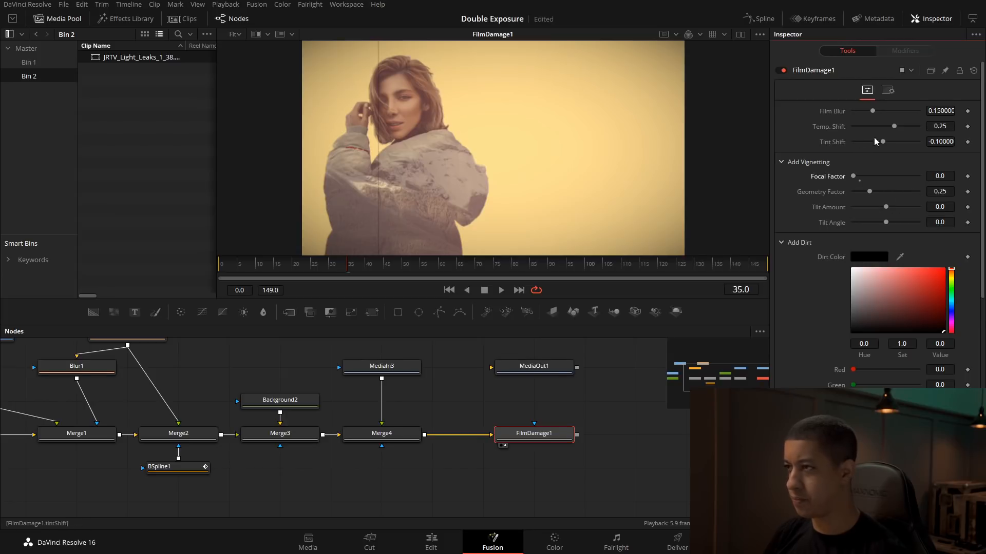
Step: Set FilmDamage1's blend to 0.614 and check the film look at frames 67 and 29
{"action": "left_click", "coordinate": [888, 91]}
{"action": "left_click_drag", "start_coordinate": [919, 125], "coordinate": [893, 127]}
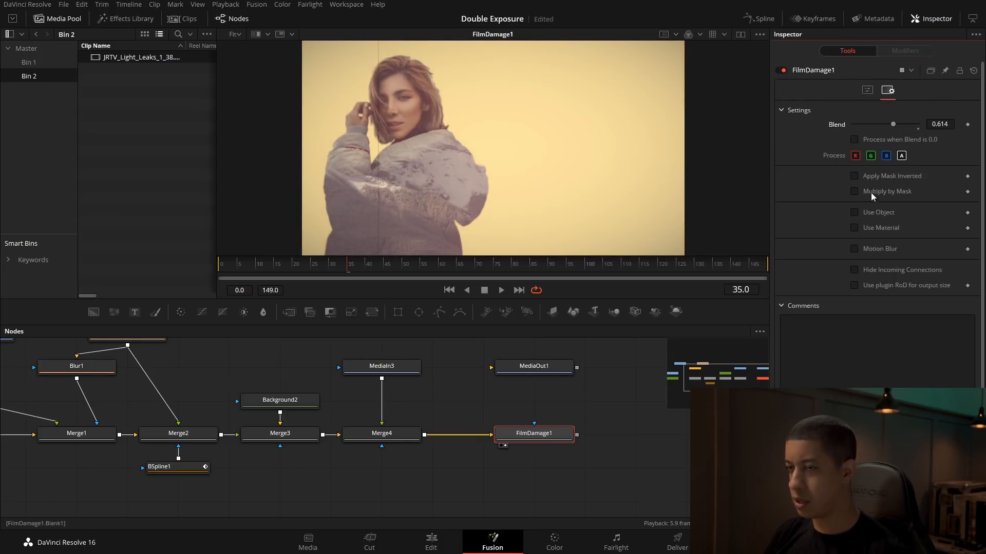
{"action": "left_click", "coordinate": [867, 90]}
{"action": "scroll", "coordinate": [896, 237], "scroll_direction": "down", "scroll_amount": 5}
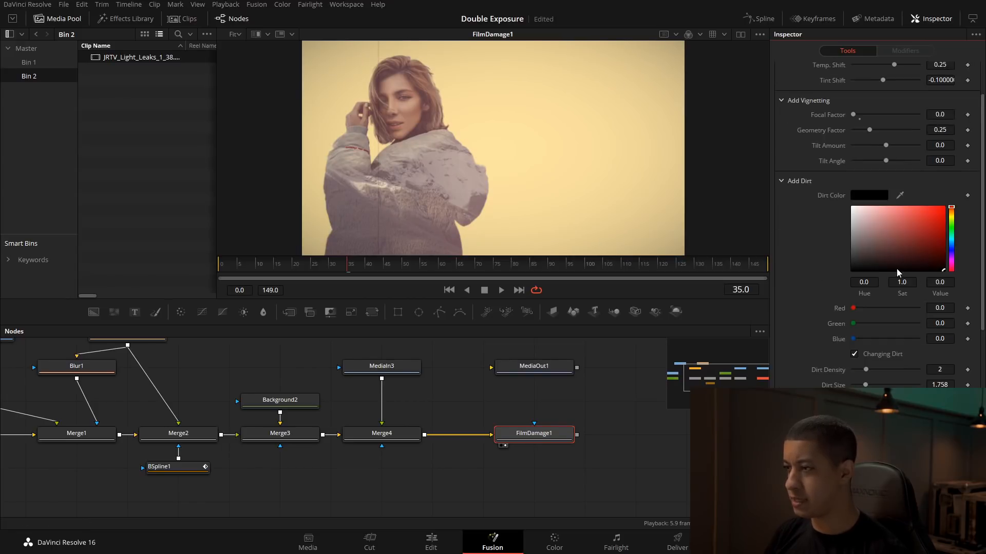
{"action": "scroll", "coordinate": [869, 180], "scroll_direction": "up", "scroll_amount": 2}
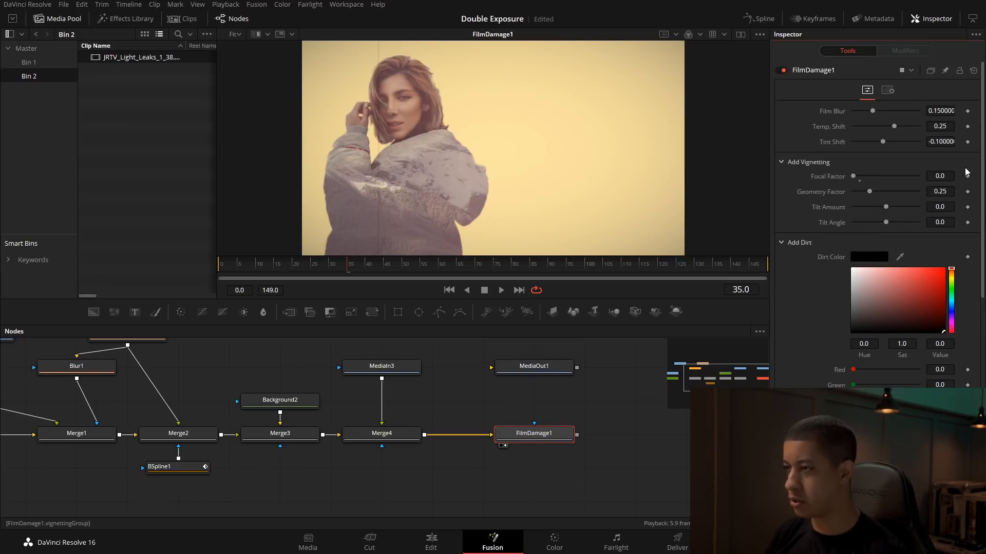
{"action": "left_click_drag", "start_coordinate": [853, 416], "coordinate": [873, 416]}
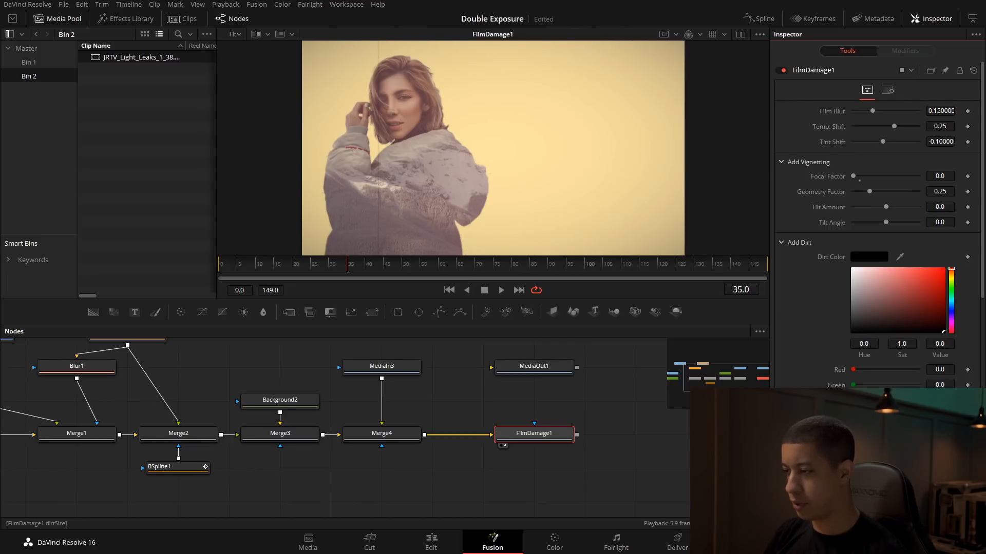
{"action": "left_click_drag", "start_coordinate": [422, 272], "coordinate": [457, 265]}
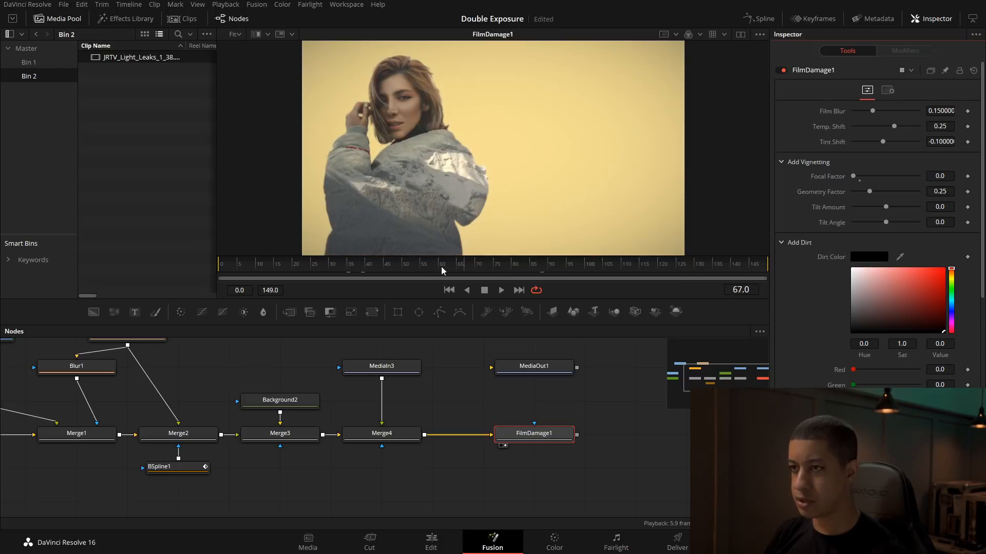
{"action": "left_click_drag", "start_coordinate": [340, 264], "coordinate": [362, 266]}
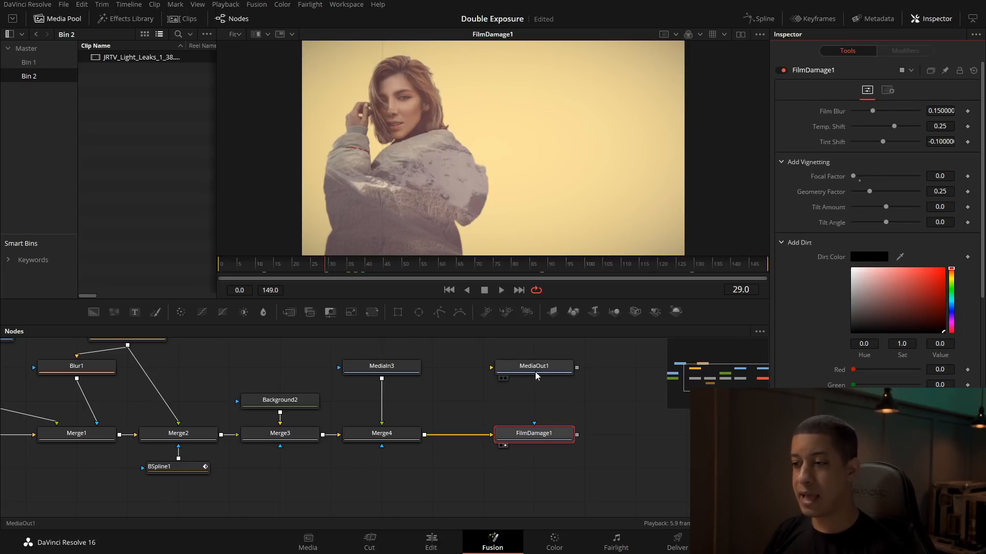
Step: Add a Text node near FilmDamage1
{"action": "left_click_drag", "start_coordinate": [588, 403], "coordinate": [581, 403]}
{"action": "left_click", "coordinate": [623, 442]}
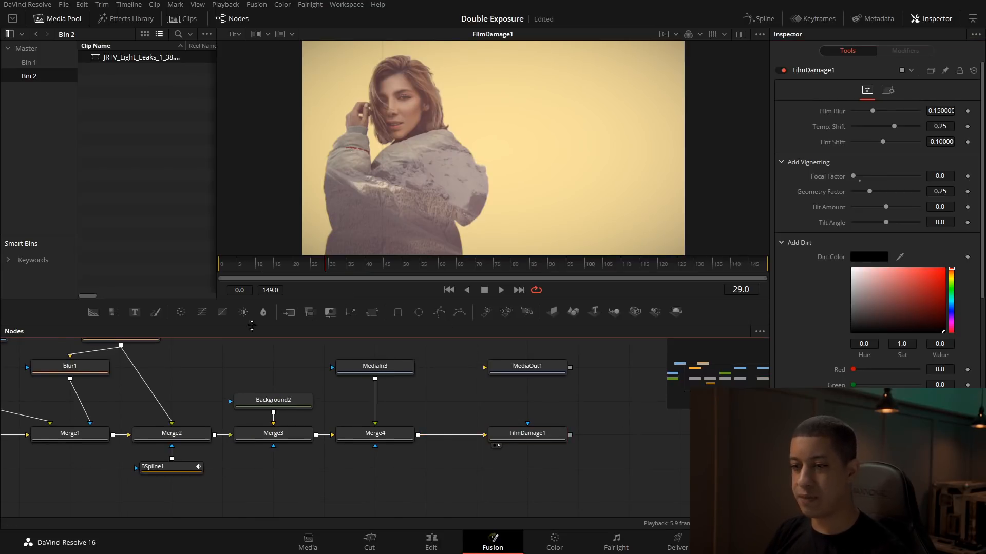
{"action": "key", "text": "shift+space"}
{"action": "type", "text": "fil"}
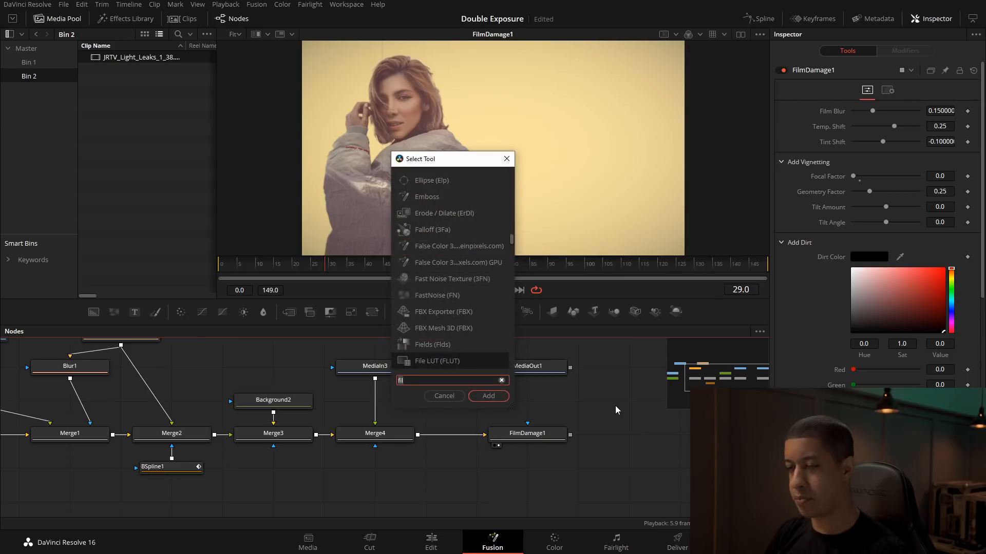
{"action": "type", "text": "tex"}
{"action": "key", "text": "Down"}
{"action": "key", "text": "Return"}
Step: Merge Text1 over FilmDamage1, view Merge5 and place the title JAYARETV in the empty area beside the woman
{"action": "left_click_drag", "start_coordinate": [649, 401], "coordinate": [548, 440]}
{"action": "left_click", "coordinate": [606, 400]}
{"action": "left_click", "coordinate": [902, 175]}
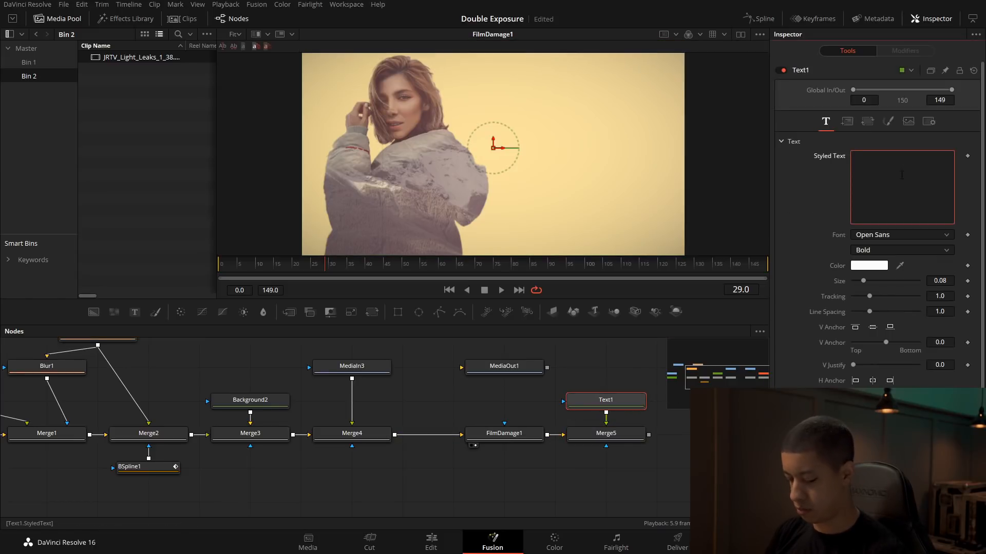
{"action": "left_click_drag", "start_coordinate": [621, 433], "coordinate": [586, 129]}
Step: Sample a title colour from the image and refine it to the muted blue #638c95
{"action": "left_click_drag", "start_coordinate": [899, 266], "coordinate": [363, 121]}
{"action": "left_click", "coordinate": [886, 263]}
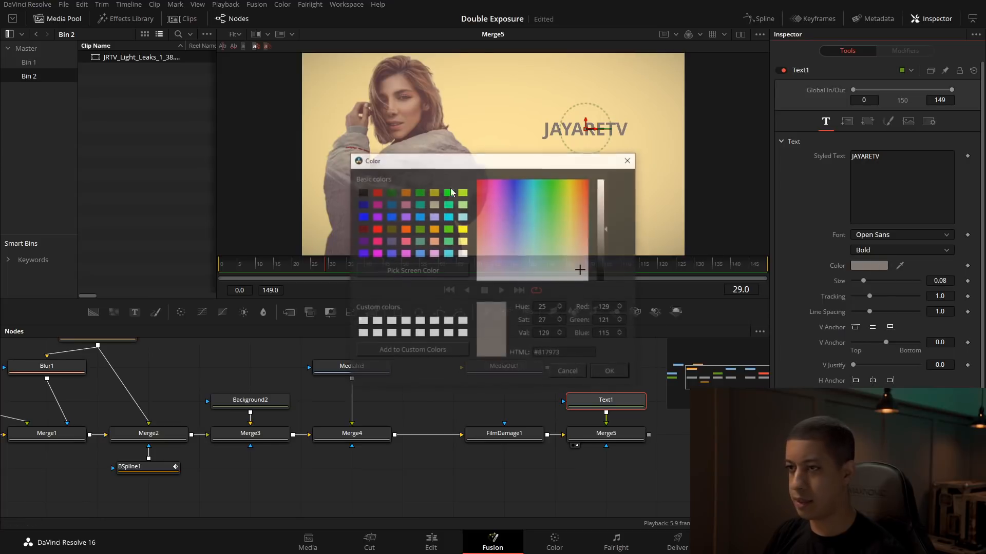
{"action": "left_click_drag", "start_coordinate": [575, 270], "coordinate": [533, 265]}
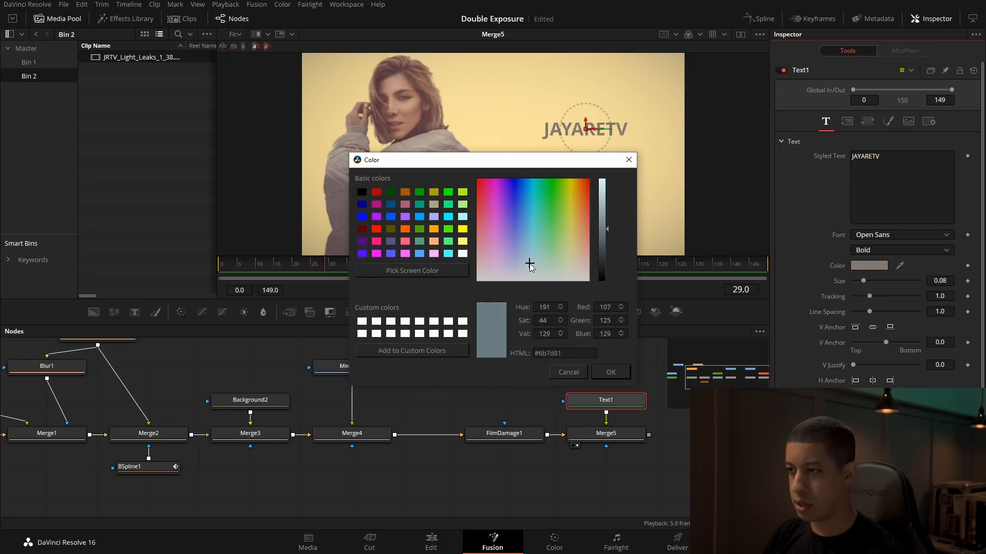
{"action": "left_click_drag", "start_coordinate": [608, 233], "coordinate": [607, 221]}
{"action": "left_click_drag", "start_coordinate": [529, 257], "coordinate": [528, 248]}
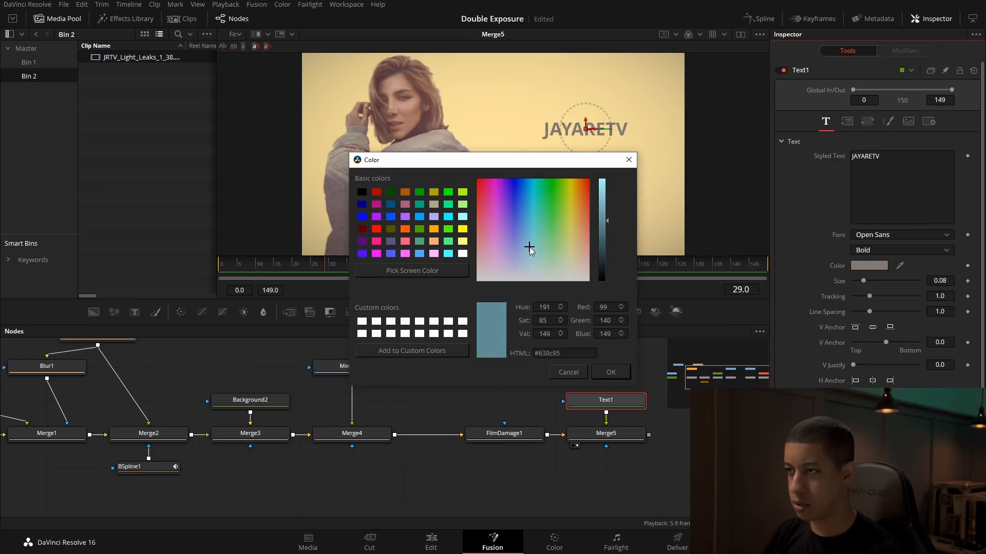
{"action": "left_click", "coordinate": [611, 372]}
Step: Change the title font to Futura PT, enlarge it to size 0.1772 and recentre it in the space beside the woman
{"action": "left_click", "coordinate": [897, 236]}
{"action": "left_click", "coordinate": [899, 276]}
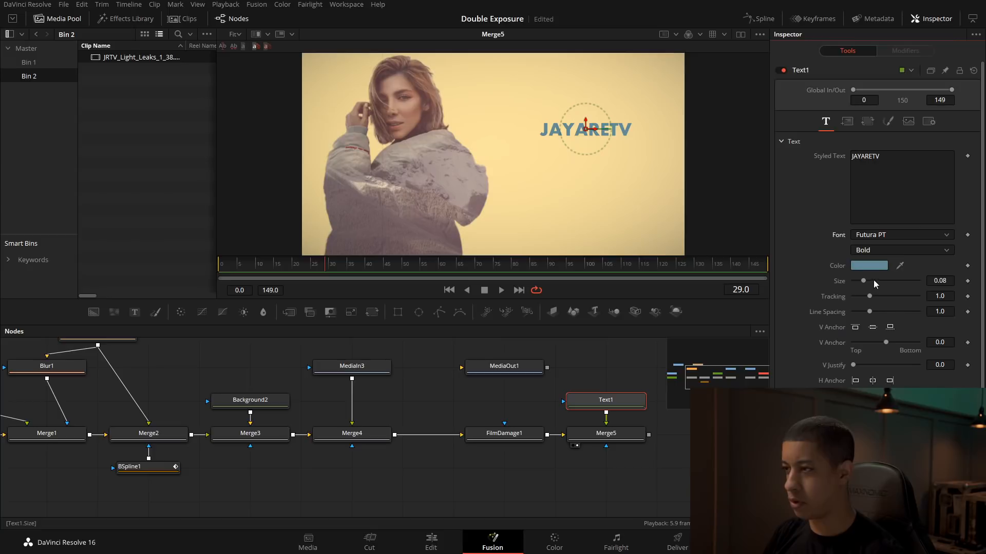
{"action": "left_click_drag", "start_coordinate": [863, 282], "coordinate": [876, 281]}
{"action": "left_click_drag", "start_coordinate": [590, 127], "coordinate": [572, 106]}
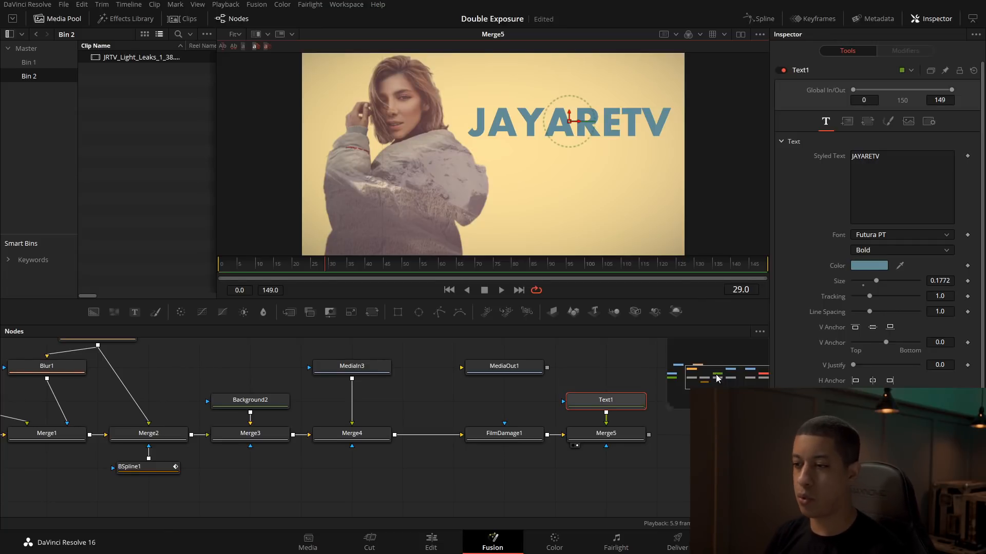
Step: Detach Text1 and Merge5 from FilmDamage1 and shift MediaIn3, Merge4, FilmDamage1 and MediaOut1 away from Merge3 to open a gap
{"action": "left_click", "coordinate": [569, 444]}
{"action": "left_click", "coordinate": [609, 439], "text": "ctrl"}
{"action": "left_click_drag", "start_coordinate": [600, 437], "coordinate": [341, 493]}
{"action": "left_click_drag", "start_coordinate": [503, 360], "coordinate": [498, 382]}
{"action": "left_click_drag", "start_coordinate": [346, 355], "coordinate": [501, 440]}
{"action": "left_click_drag", "start_coordinate": [354, 440], "coordinate": [557, 441]}
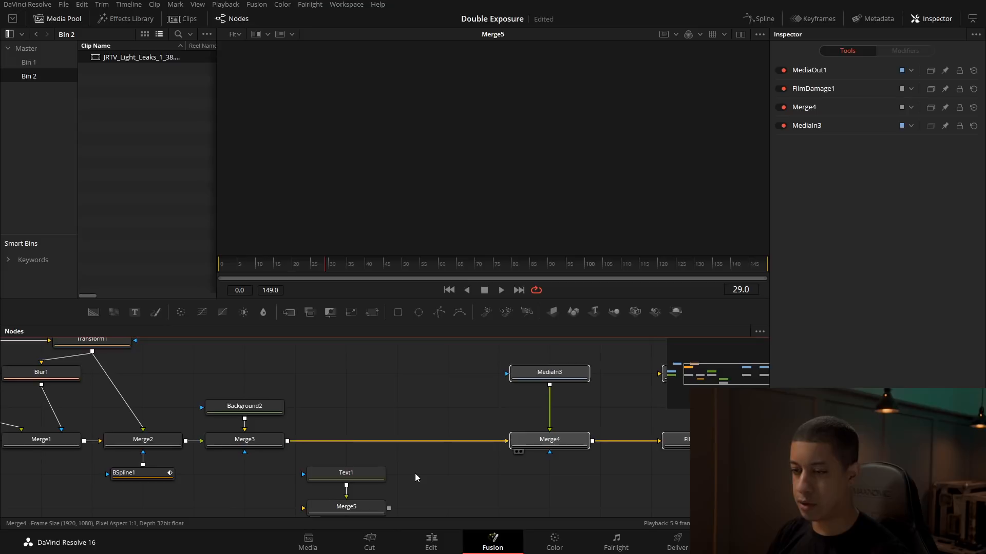
Step: Move Text1 and Merge5 into the gap and connect Merge5 between Merge3 and Merge4
{"action": "left_click_drag", "start_coordinate": [412, 459], "coordinate": [401, 408]}
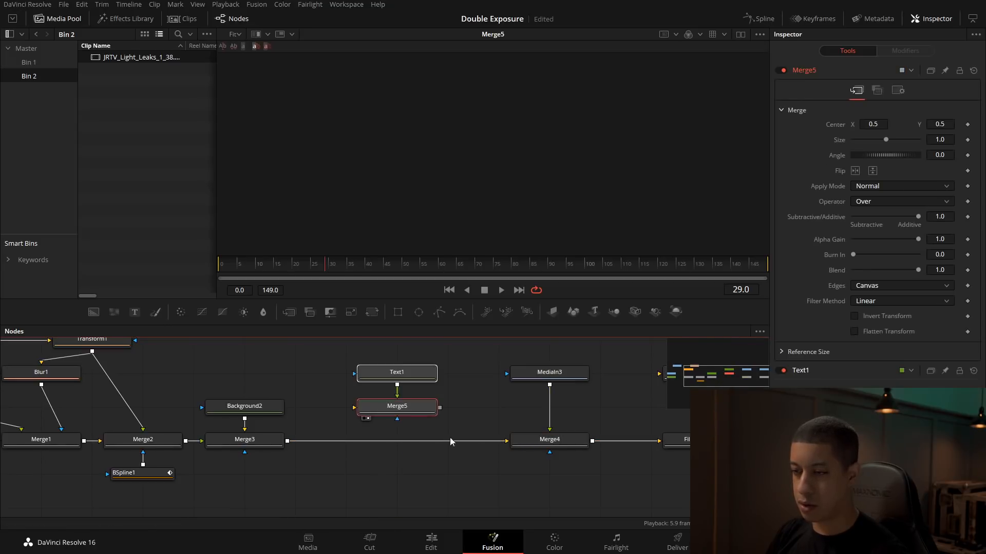
{"action": "left_click", "coordinate": [471, 433]}
{"action": "left_click_drag", "start_coordinate": [497, 442], "coordinate": [363, 412]}
{"action": "left_click_drag", "start_coordinate": [440, 408], "coordinate": [512, 445]}
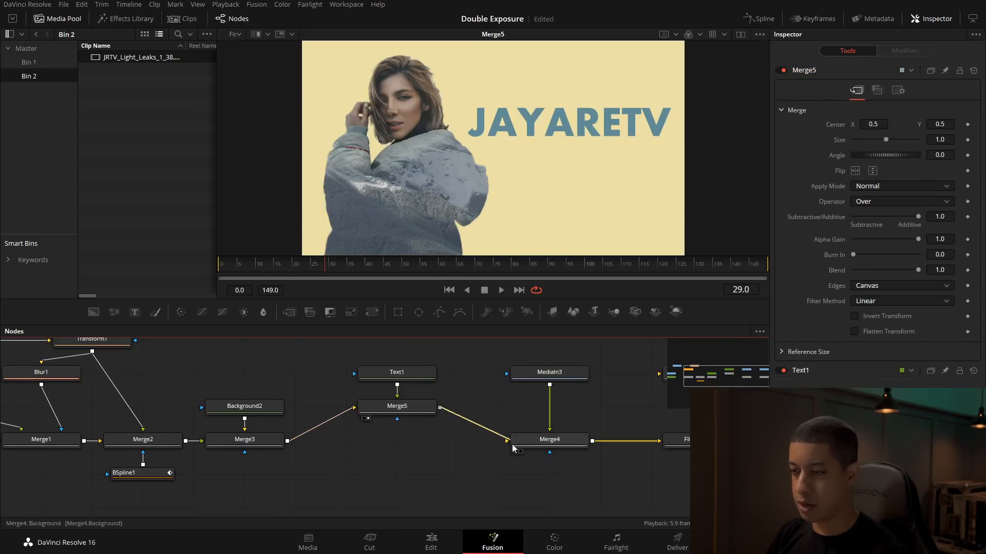
{"action": "left_click_drag", "start_coordinate": [406, 464], "coordinate": [355, 359]}
{"action": "left_click_drag", "start_coordinate": [393, 407], "coordinate": [392, 440]}
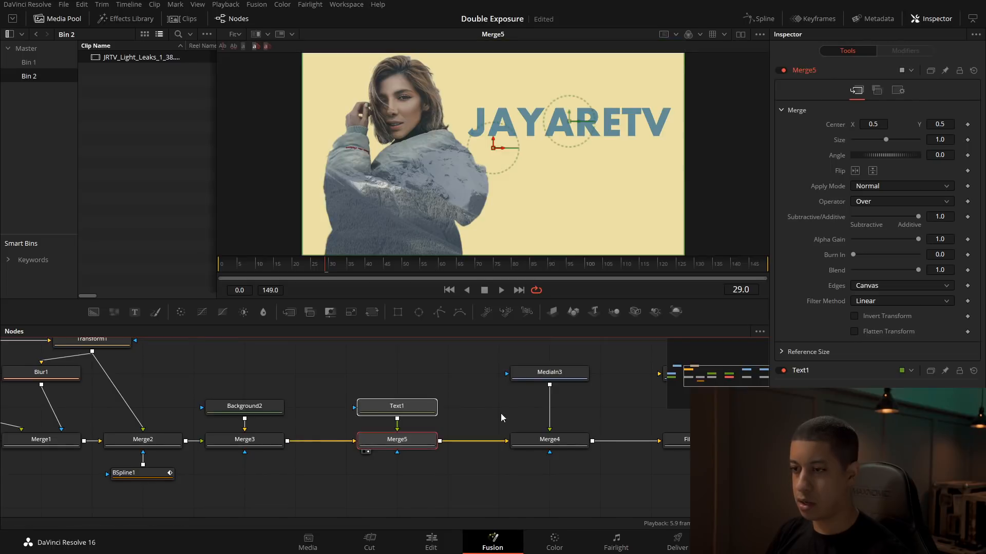
Step: View FilmDamage1 at frame 29 to check the title under the light leak and film damage
{"action": "left_click", "coordinate": [491, 416]}
{"action": "left_click_drag", "start_coordinate": [648, 410], "coordinate": [483, 410]}
{"action": "left_click_drag", "start_coordinate": [439, 264], "coordinate": [326, 267]}
{"action": "left_click_drag", "start_coordinate": [558, 444], "coordinate": [484, 129]}
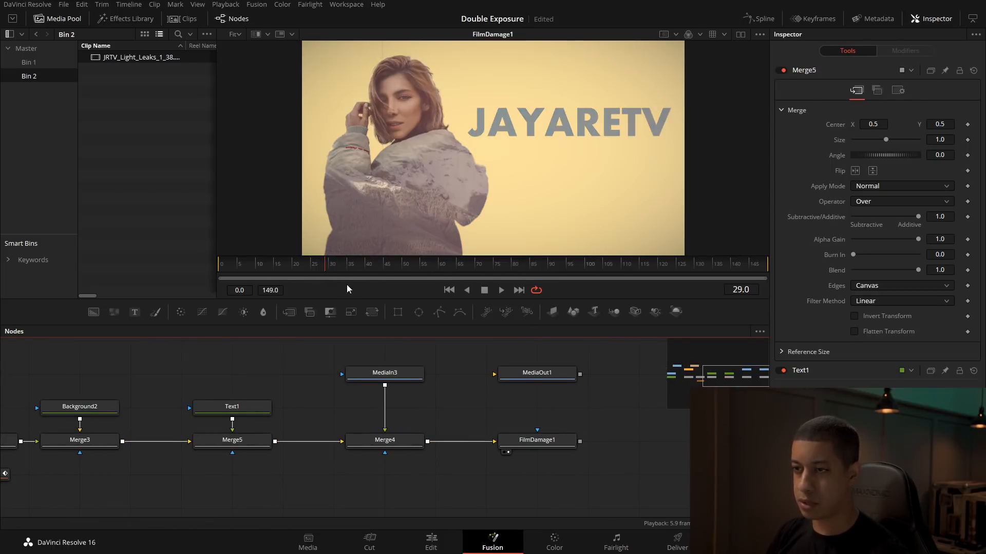
Step: Scrub FilmDamage1 through frames 88 and 64 to check the title, light leak and film damage in a larger viewer
{"action": "left_click", "coordinate": [350, 266]}
{"action": "left_click_drag", "start_coordinate": [453, 271], "coordinate": [540, 273]}
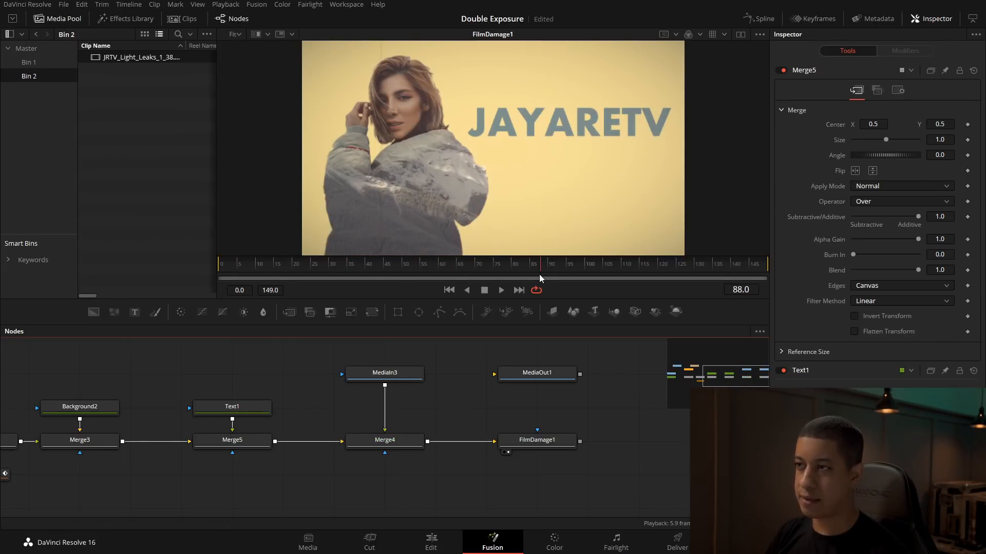
{"action": "left_click_drag", "start_coordinate": [406, 272], "coordinate": [455, 267]}
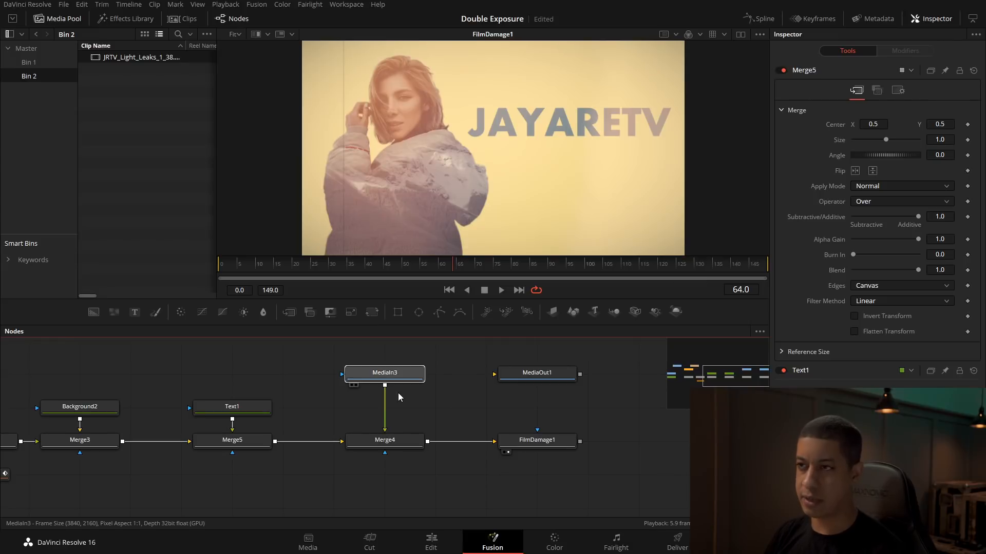
{"action": "left_click_drag", "start_coordinate": [566, 297], "coordinate": [566, 327]}
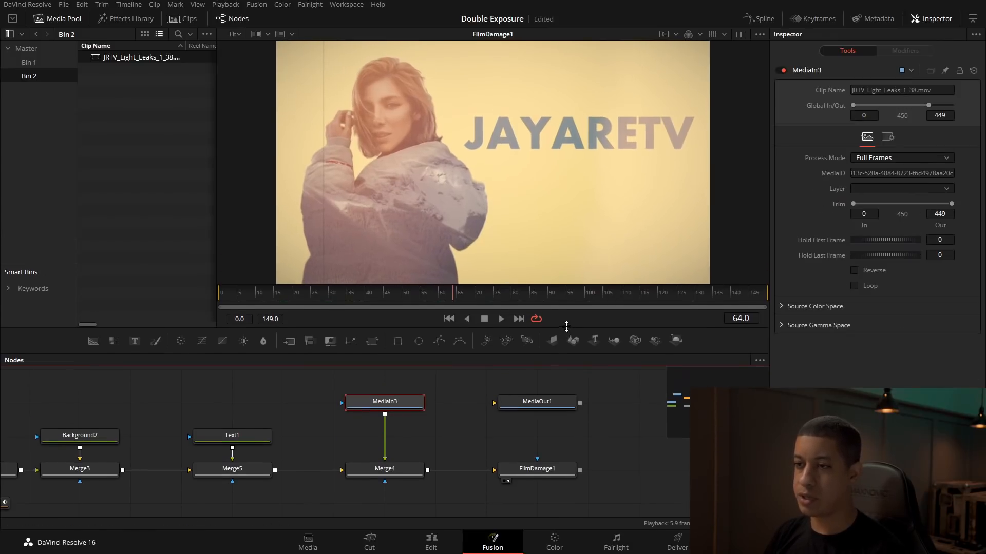
Step: Select Merge3, where the woman joins Background2, and show it in the viewer
{"action": "left_click_drag", "start_coordinate": [244, 404], "coordinate": [406, 407]}
{"action": "left_click_drag", "start_coordinate": [211, 411], "coordinate": [400, 427]}
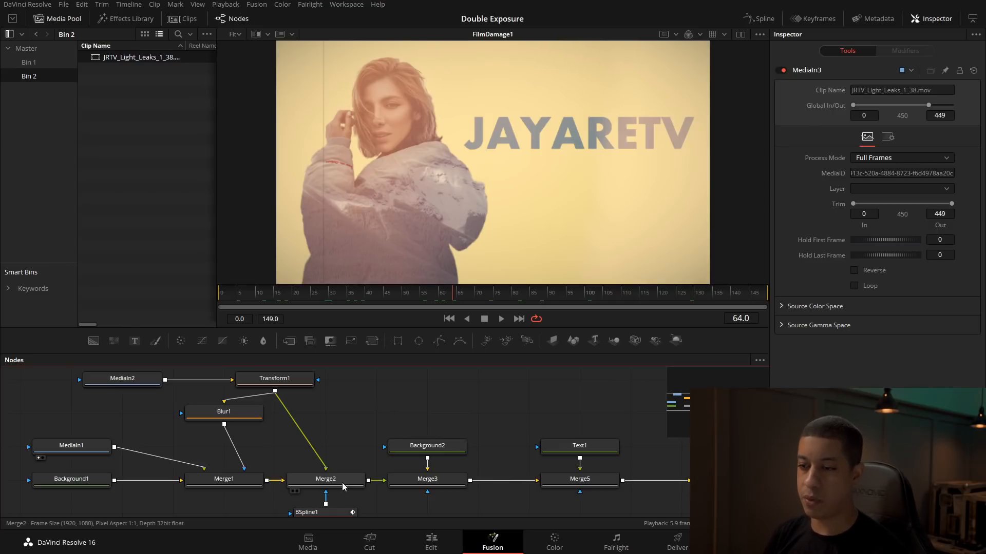
{"action": "left_click", "coordinate": [463, 478]}
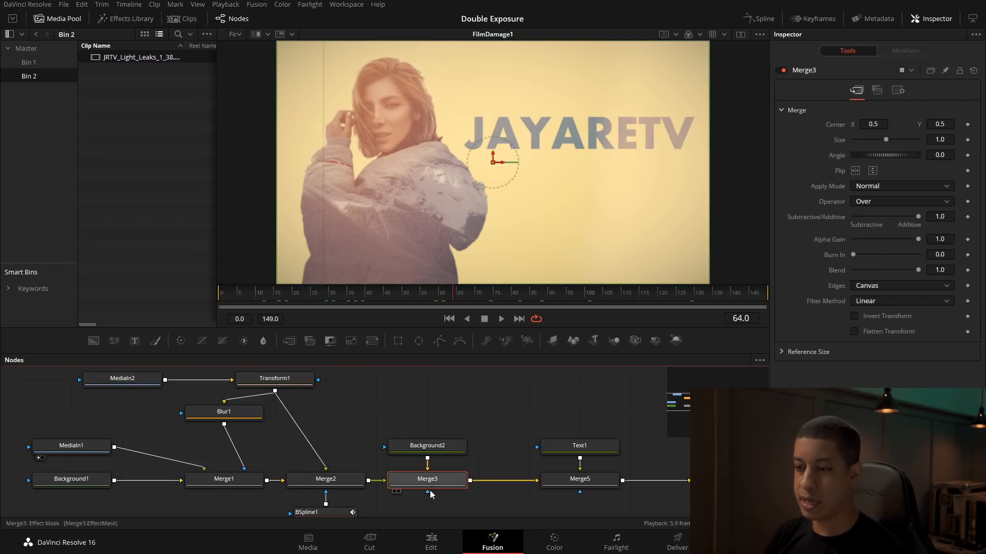
{"action": "key", "text": "2"}
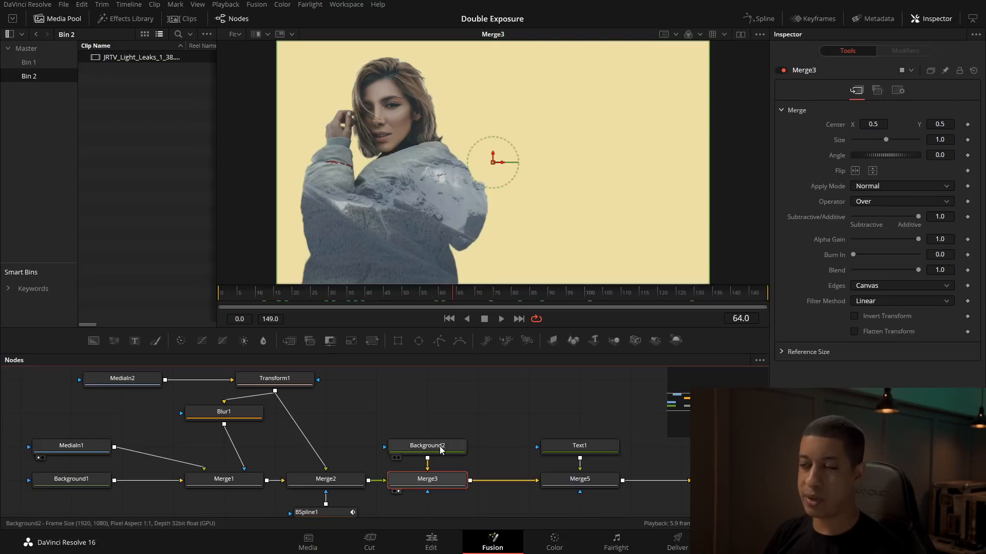
{"action": "mouse_move", "coordinate": [439, 457]}
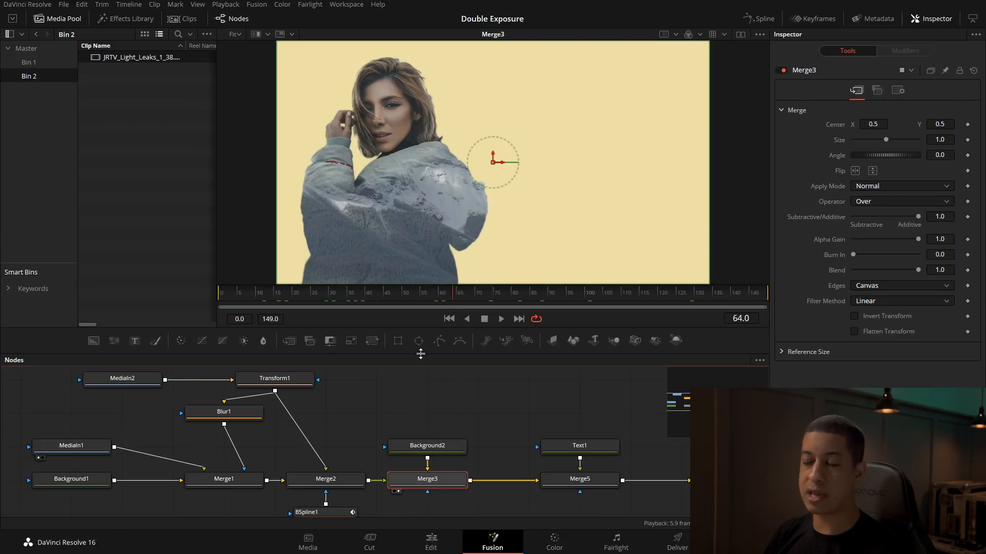
{"action": "mouse_move", "coordinate": [408, 482]}
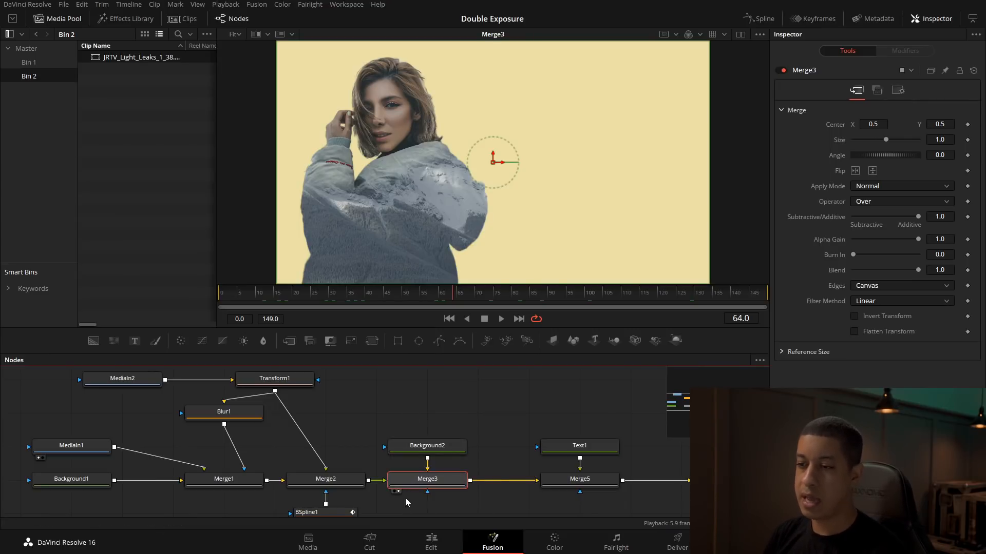
Step: Keyframe Merge3's centre at X 0.5 on frame 0 and X 0.466824 on frame 149 so the woman slides sideways
{"action": "mouse_move", "coordinate": [503, 163]}
{"action": "left_mouse_down"}
{"action": "mouse_move", "coordinate": [634, 174]}
{"action": "mouse_move", "coordinate": [490, 174]}
{"action": "mouse_move", "coordinate": [529, 174]}
{"action": "mouse_move", "coordinate": [508, 175]}
{"action": "left_mouse_up"}
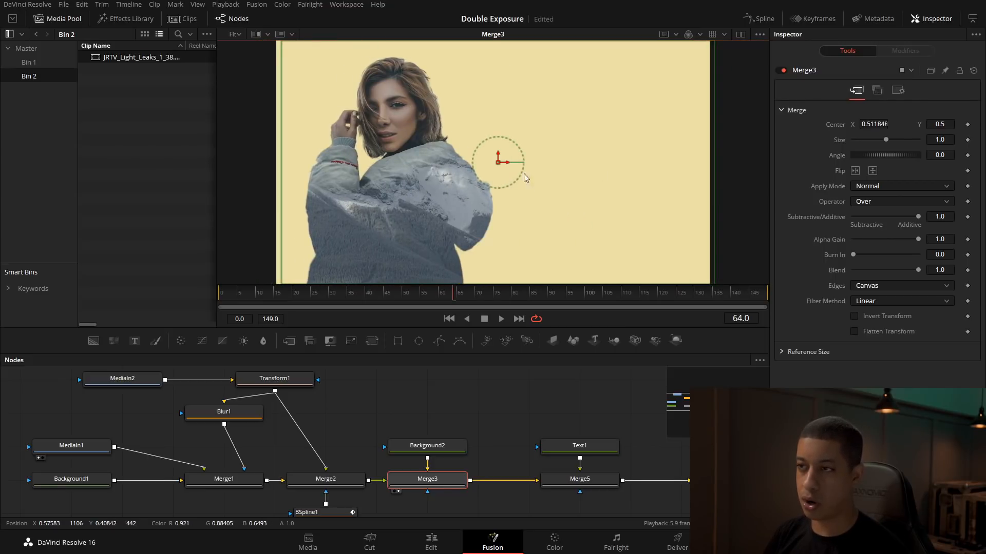
{"action": "mouse_move", "coordinate": [503, 163]}
{"action": "left_mouse_down"}
{"action": "mouse_move", "coordinate": [526, 164]}
{"action": "mouse_move", "coordinate": [496, 171]}
{"action": "left_mouse_up"}
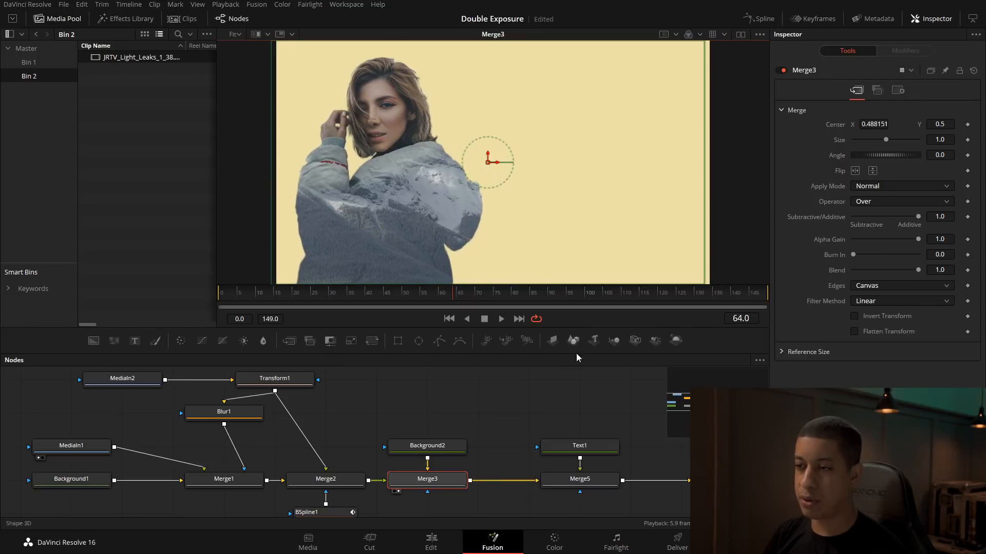
{"action": "left_click", "coordinate": [220, 298]}
{"action": "double_click", "coordinate": [854, 124]}
{"action": "left_click", "coordinate": [967, 125]}
{"action": "left_click_drag", "start_coordinate": [221, 294], "coordinate": [765, 304]}
{"action": "left_click_drag", "start_coordinate": [503, 163], "coordinate": [488, 160]}
Step: Keyframe Merge3's size from 1.0 at frame 0 to 1.2 at frame 149
{"action": "left_click", "coordinate": [949, 140]}
{"action": "type", "text": "1.2"}
{"action": "key", "text": "Tab"}
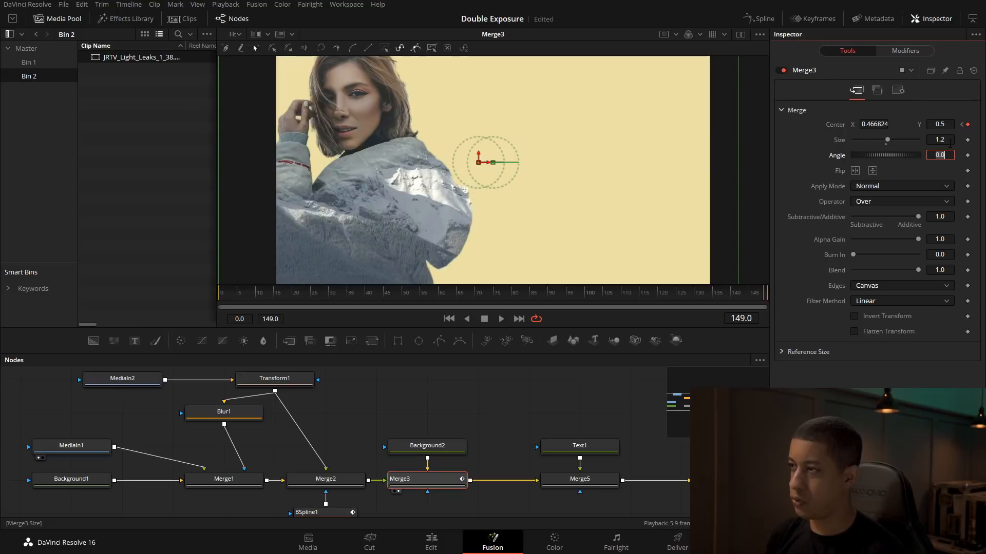
{"action": "left_click", "coordinate": [968, 140]}
{"action": "left_click", "coordinate": [962, 125]}
{"action": "left_click", "coordinate": [950, 141]}
{"action": "type", "text": "1"}
{"action": "key", "text": "Tab"}
{"action": "left_click_drag", "start_coordinate": [514, 297], "coordinate": [765, 293]}
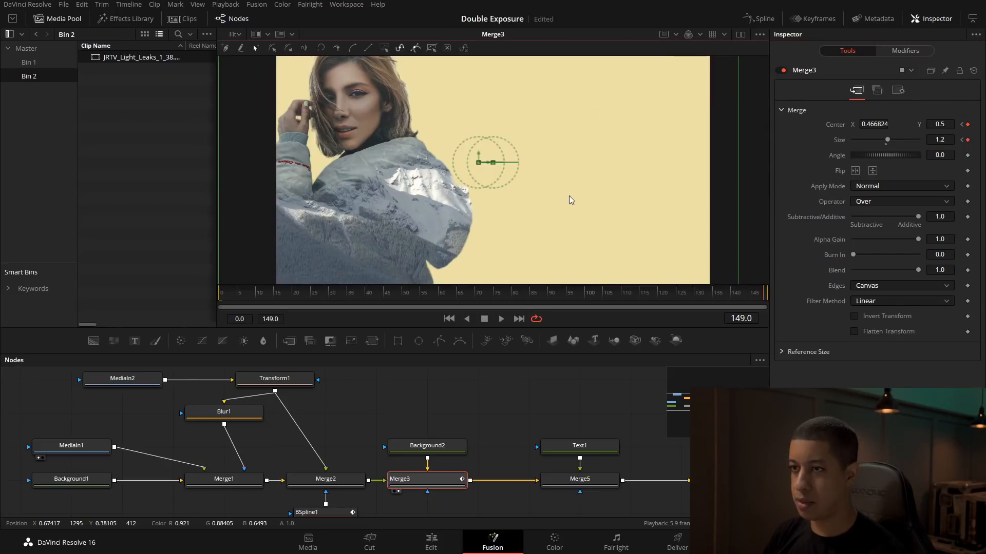
Step: Adjust Merge3's motion path so its centre runs from X 0.532642 at frame 0 to X 0.477488 at frame 149
{"action": "left_click_drag", "start_coordinate": [568, 196], "coordinate": [573, 245]}
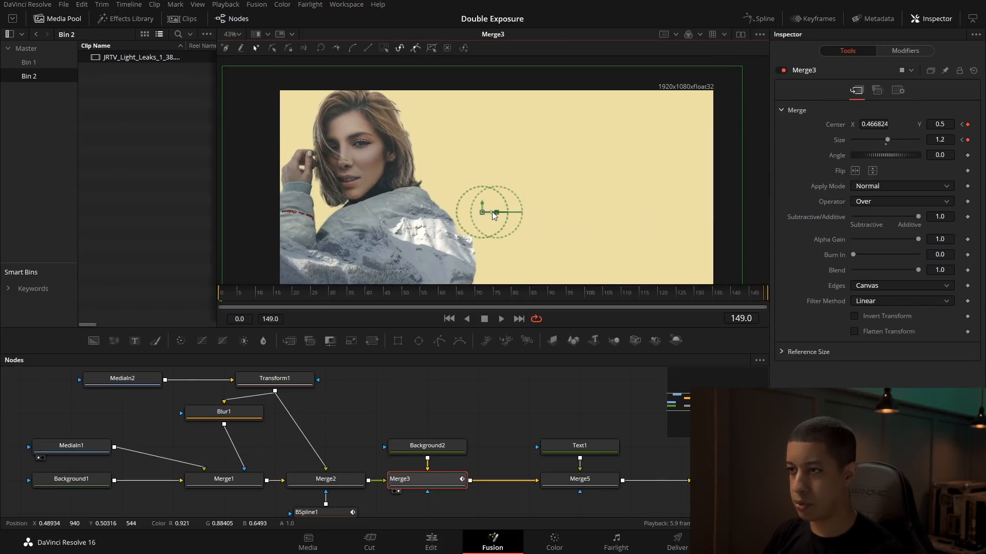
{"action": "left_click_drag", "start_coordinate": [492, 211], "coordinate": [522, 214]}
{"action": "left_click", "coordinate": [220, 298]}
{"action": "scroll", "coordinate": [601, 217], "scroll_direction": "down", "scroll_amount": 2}
{"action": "left_click_drag", "start_coordinate": [267, 294], "coordinate": [593, 297]}
Step: Show FilmDamage1 in an enlarged viewer at Fit scale and compare the woman's framing at frames 102 and 0
{"action": "left_click_drag", "start_coordinate": [587, 408], "coordinate": [305, 406]}
{"action": "left_click", "coordinate": [489, 483]}
{"action": "left_click_drag", "start_coordinate": [363, 275], "coordinate": [435, 279]}
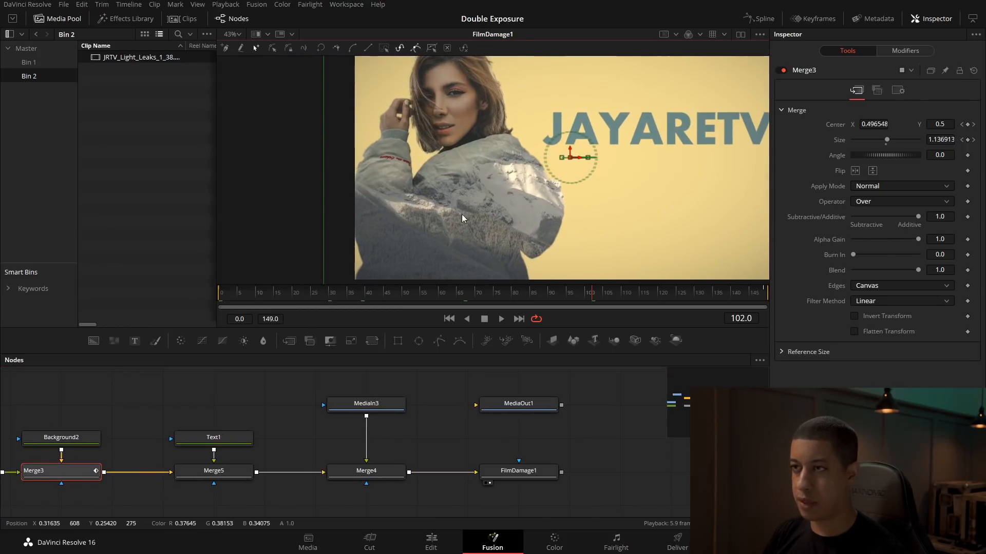
{"action": "left_click", "coordinate": [232, 34]}
{"action": "left_click", "coordinate": [231, 60]}
{"action": "left_click_drag", "start_coordinate": [449, 236], "coordinate": [438, 227]}
{"action": "left_click_drag", "start_coordinate": [435, 327], "coordinate": [435, 371]}
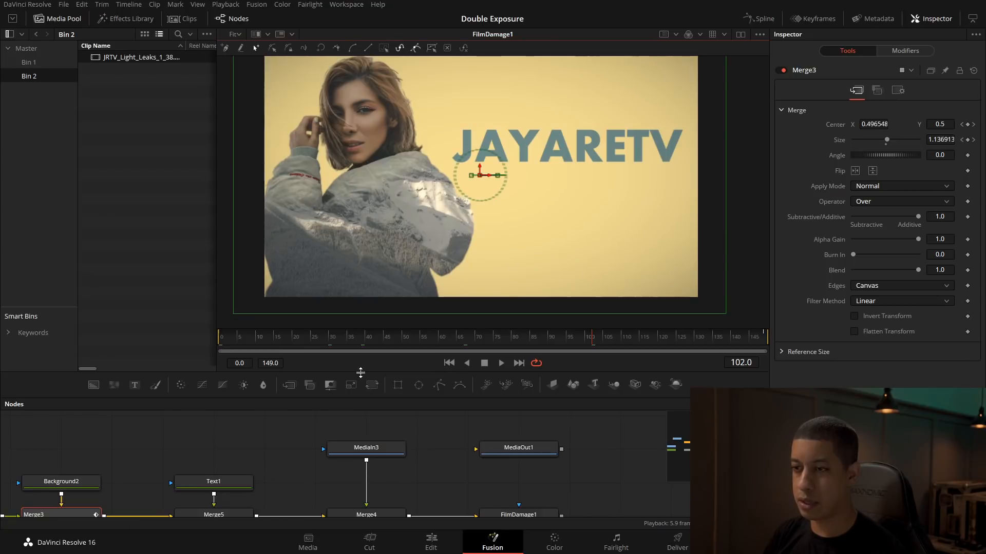
{"action": "left_click", "coordinate": [220, 339]}
{"action": "left_click_drag", "start_coordinate": [534, 481], "coordinate": [525, 479]}
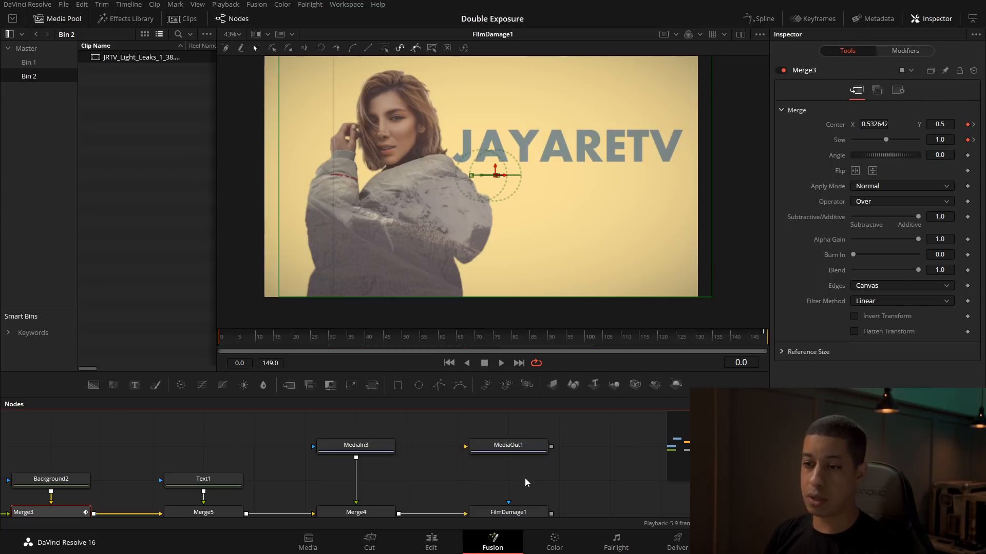
Step: Inspect Background2 alone in the viewer and bring FilmDamage1 back into it
{"action": "left_click_drag", "start_coordinate": [210, 462], "coordinate": [381, 440]}
{"action": "left_click_drag", "start_coordinate": [250, 462], "coordinate": [405, 251]}
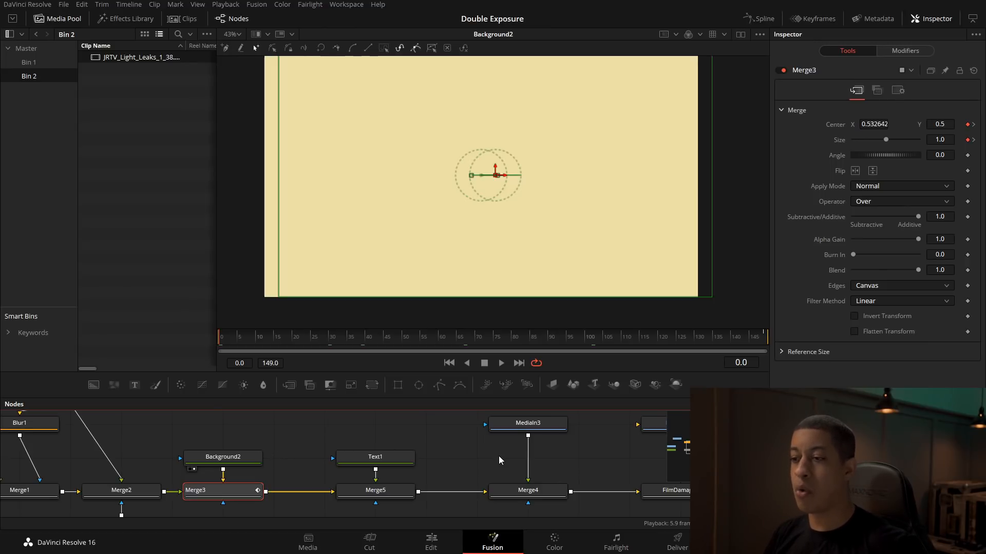
{"action": "left_click_drag", "start_coordinate": [494, 427], "coordinate": [394, 450]}
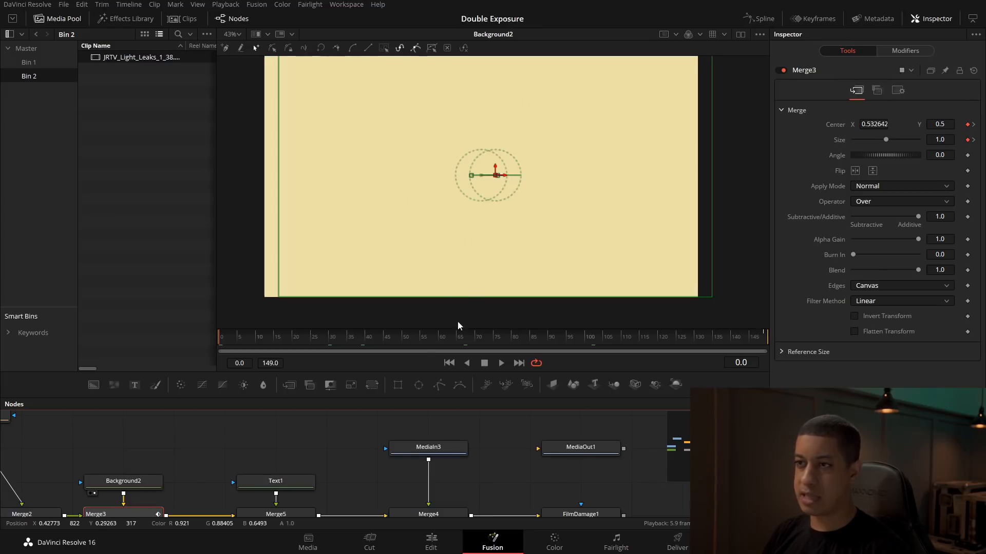
{"action": "left_click_drag", "start_coordinate": [509, 481], "coordinate": [488, 393]}
{"action": "left_click", "coordinate": [525, 433]}
{"action": "left_click_drag", "start_coordinate": [434, 514], "coordinate": [337, 452]}
{"action": "key", "text": "ctrl+s"}
Step: Look over the node tree, fit the FilmDamage1 view and scrub the opening frames of the move
{"action": "left_click_drag", "start_coordinate": [593, 373], "coordinate": [410, 220]}
{"action": "left_click_drag", "start_coordinate": [710, 297], "coordinate": [698, 295]}
{"action": "left_click_drag", "start_coordinate": [523, 323], "coordinate": [487, 351]}
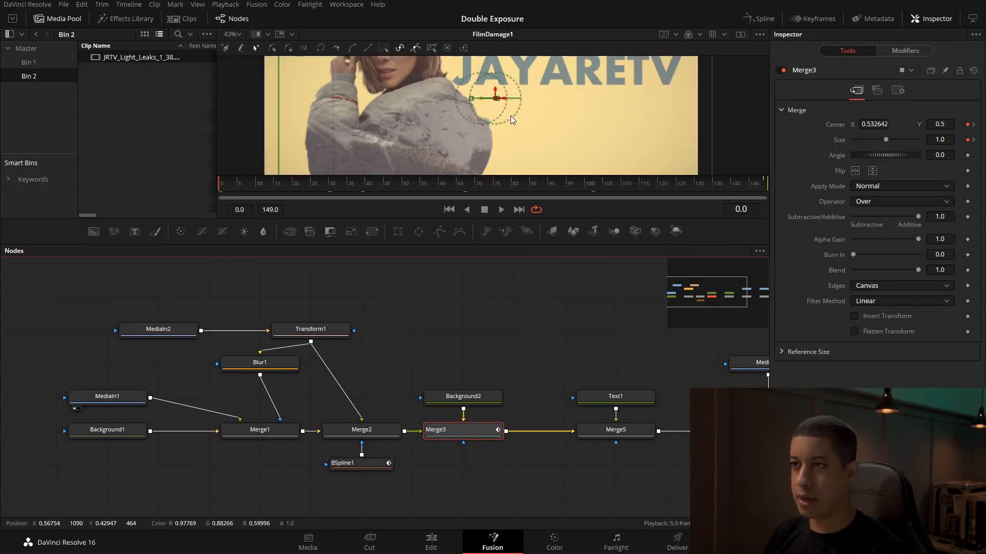
{"action": "left_click_drag", "start_coordinate": [361, 221], "coordinate": [441, 332]}
{"action": "left_click", "coordinate": [232, 34]}
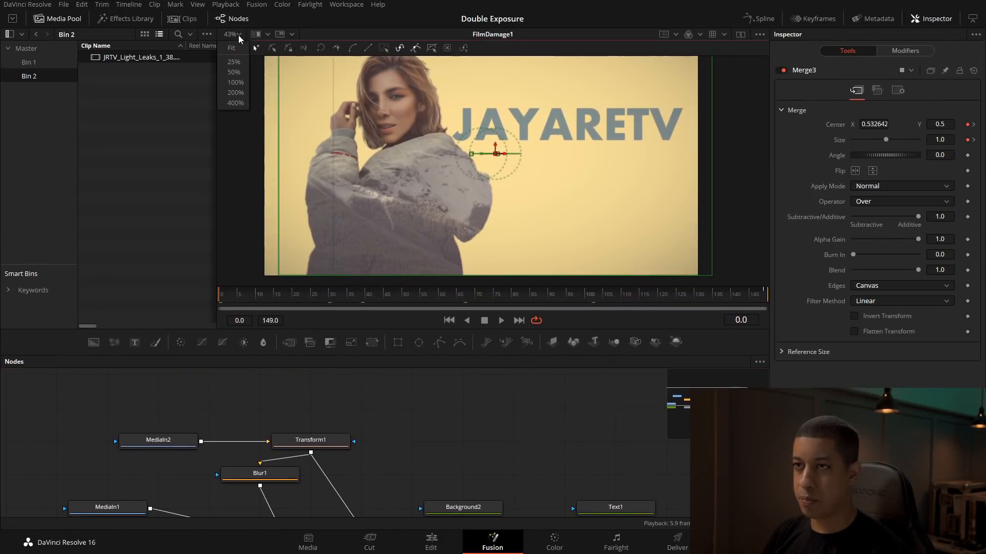
{"action": "left_click", "coordinate": [230, 60]}
{"action": "left_click_drag", "start_coordinate": [309, 297], "coordinate": [221, 309]}
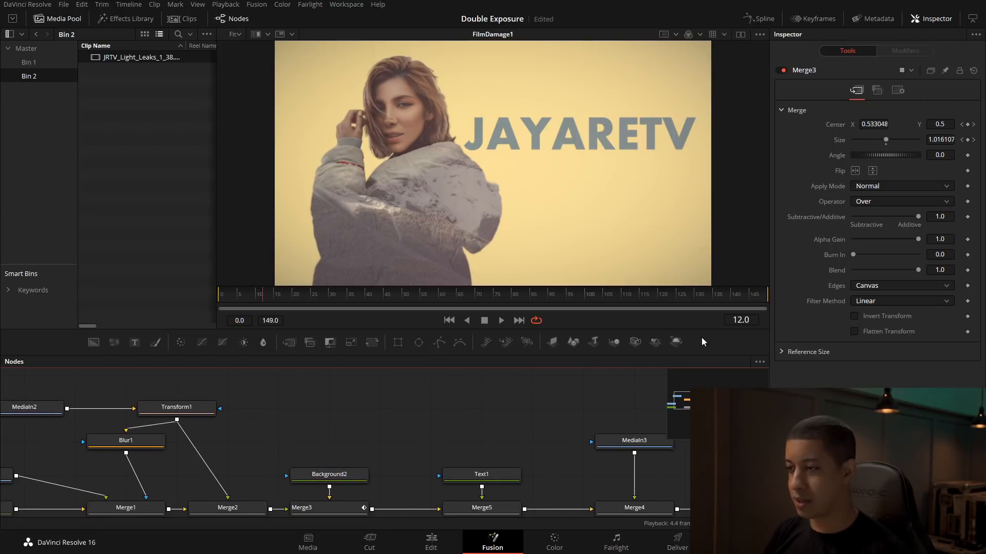
Step: Move MediaOut1 beyond FilmDamage1 and connect FilmDamage1's output to it
{"action": "left_click_drag", "start_coordinate": [666, 330], "coordinate": [663, 301]}
{"action": "left_click_drag", "start_coordinate": [527, 371], "coordinate": [184, 365]}
{"action": "left_click_drag", "start_coordinate": [442, 408], "coordinate": [543, 408]}
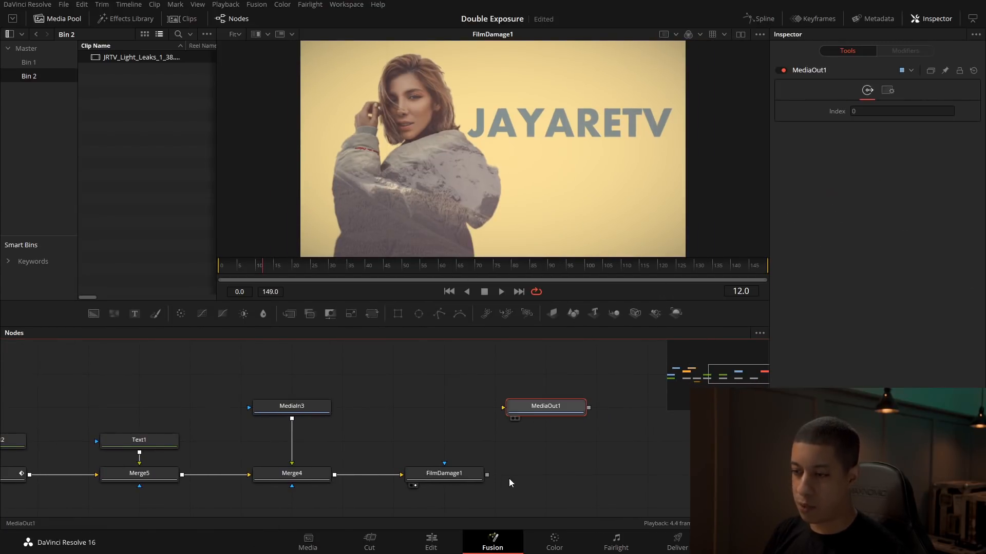
{"action": "left_click_drag", "start_coordinate": [487, 475], "coordinate": [599, 430]}
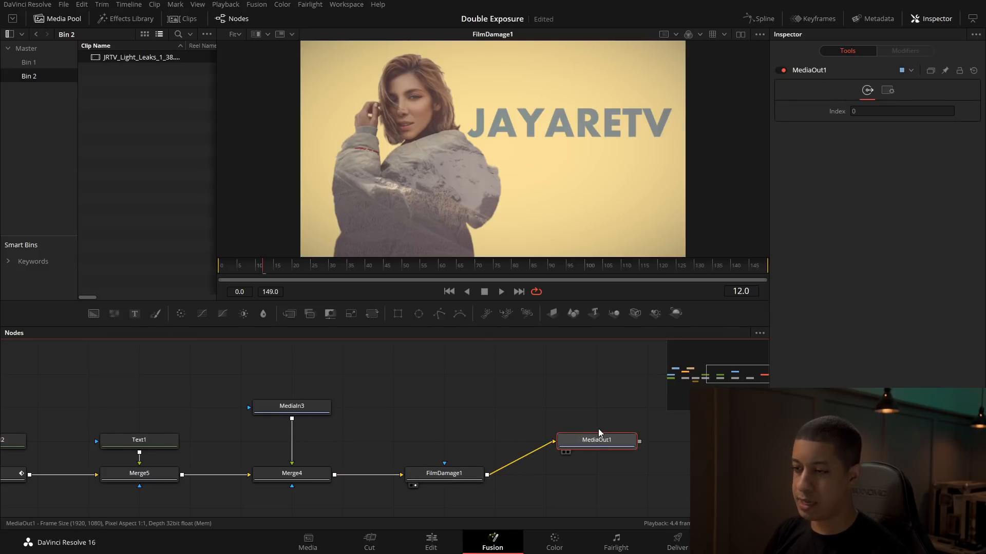
Step: Play the finished composition full screen from the Edit page, pausing to examine the light leak and woman's movement
{"action": "left_click", "coordinate": [444, 545]}
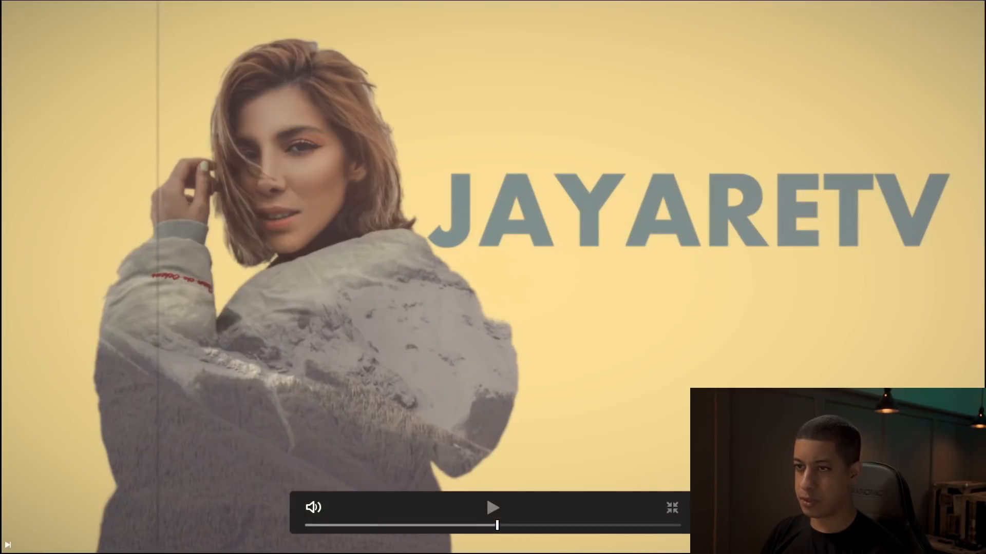
{"action": "key", "text": "space"}
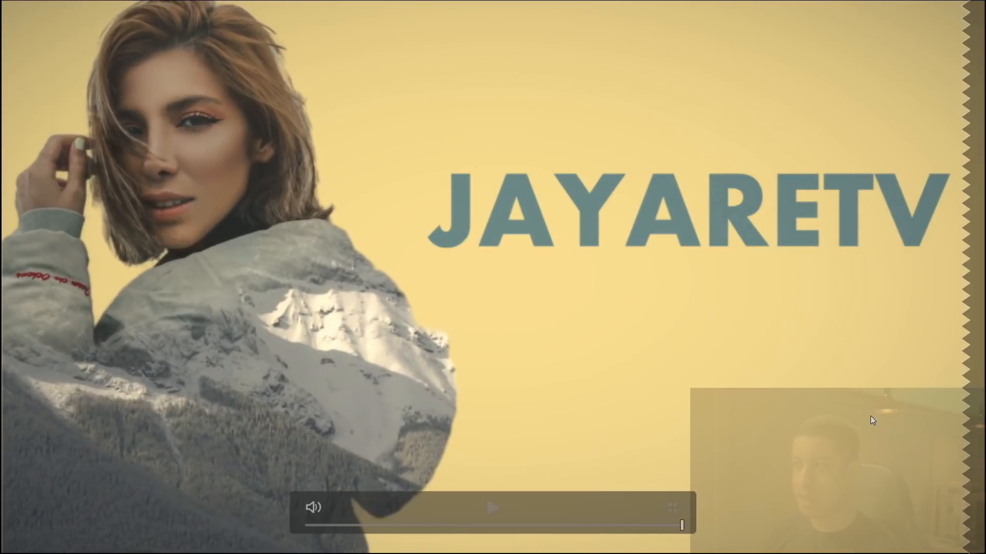
{"action": "left_click_drag", "start_coordinate": [448, 524], "coordinate": [521, 536]}
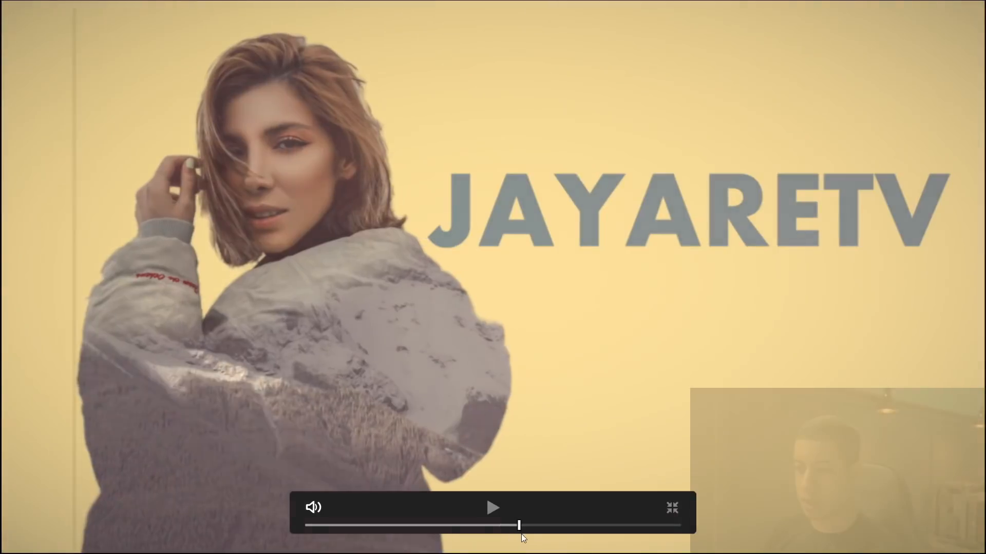
{"action": "key", "text": "space"}
{"action": "key", "text": "space"}
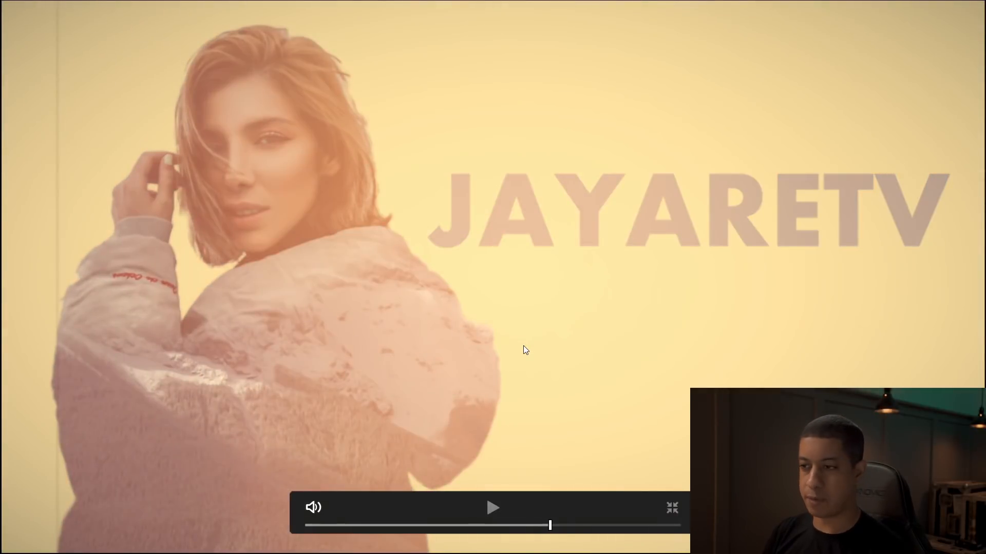
{"action": "key", "text": "space"}
{"action": "key", "text": "space"}
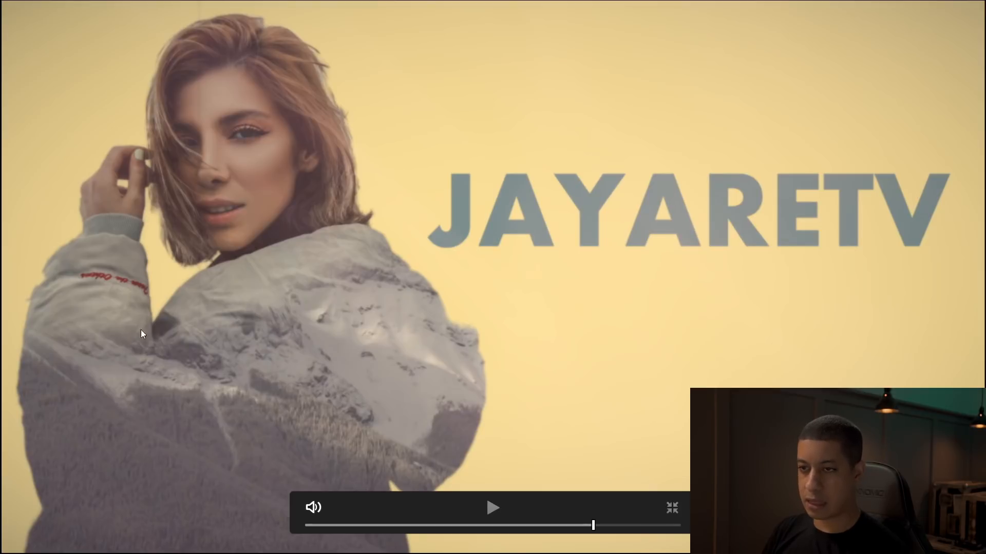
{"action": "key", "text": "space"}
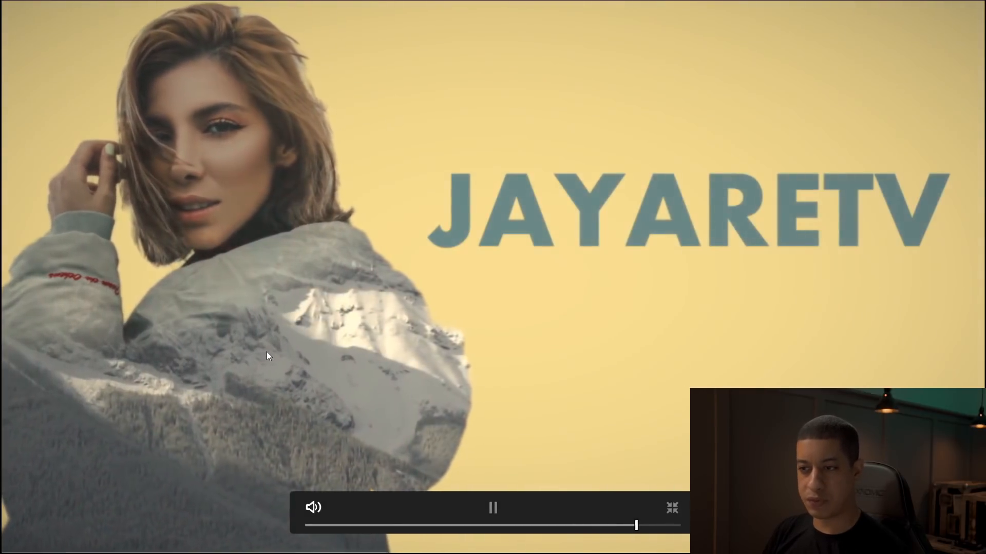
{"action": "key", "text": "space"}
{"action": "left_click", "coordinate": [673, 508]}
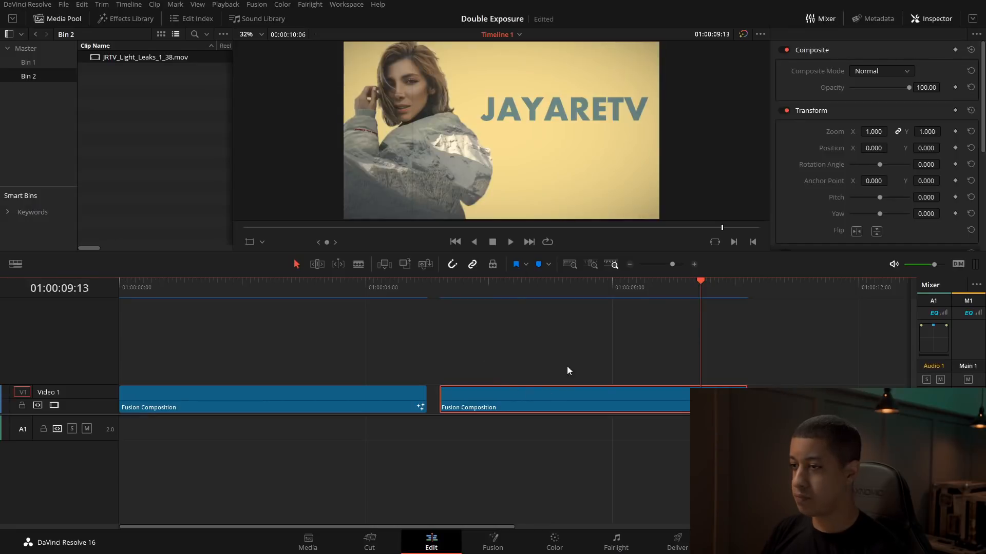
Step: In the Fusion composition, set Merge3's Size to 1.1 at the final frame, 149
{"action": "left_click", "coordinate": [481, 286]}
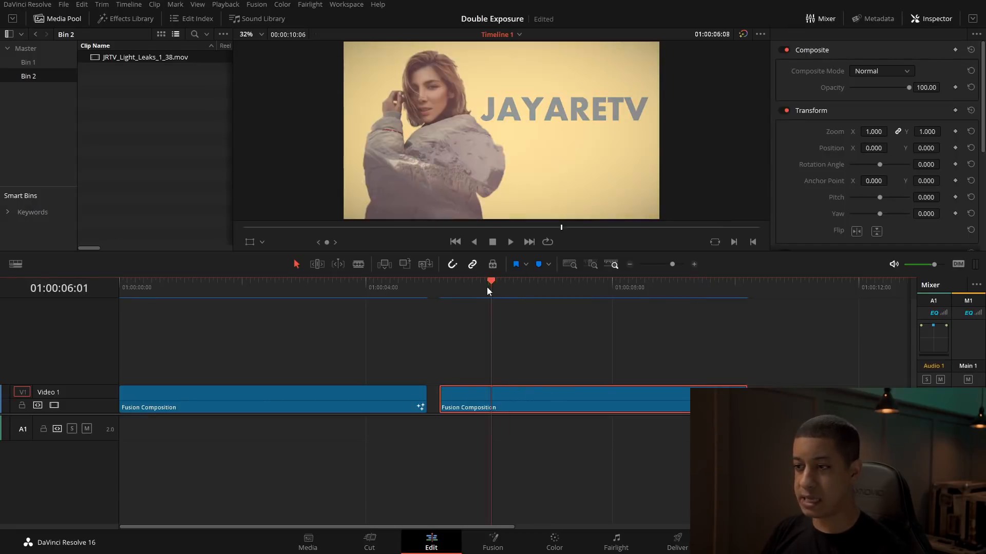
{"action": "left_click", "coordinate": [492, 543]}
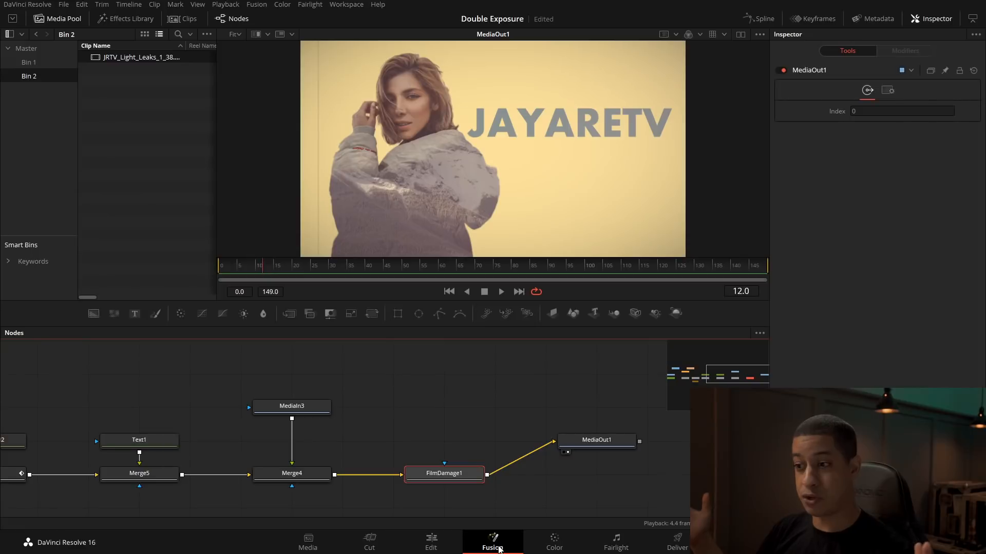
{"action": "left_click_drag", "start_coordinate": [184, 383], "coordinate": [542, 397]}
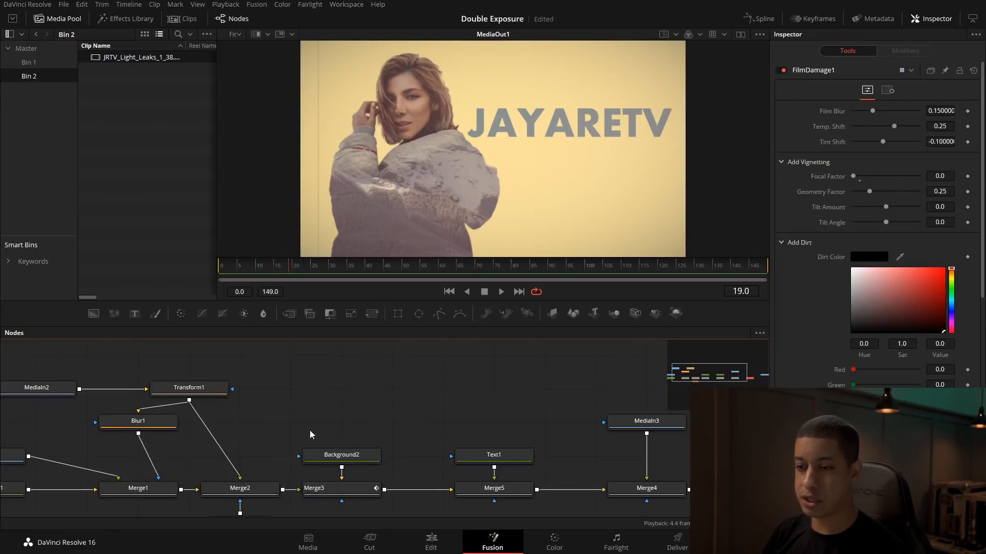
{"action": "left_click_drag", "start_coordinate": [244, 422], "coordinate": [391, 399]}
{"action": "left_click_drag", "start_coordinate": [356, 455], "coordinate": [263, 412]}
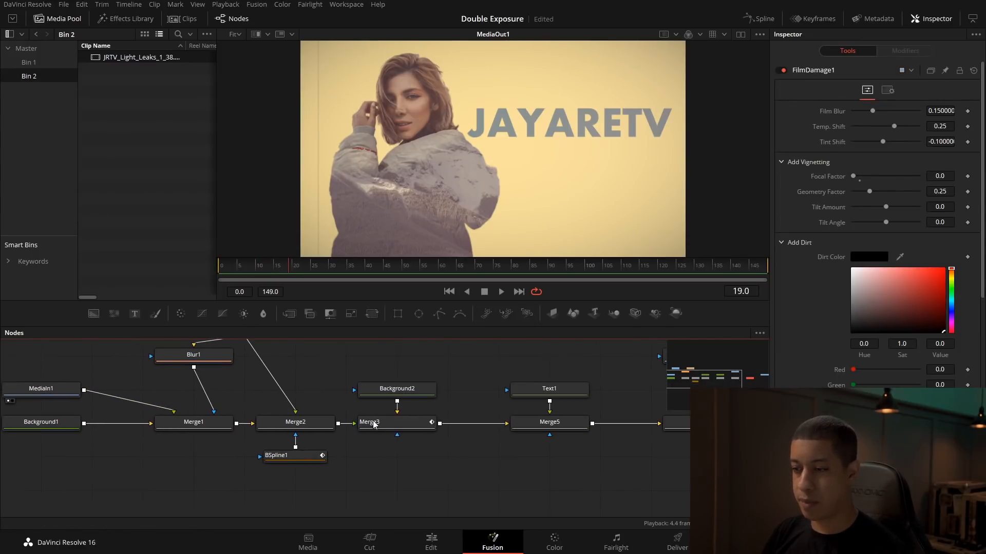
{"action": "left_click", "coordinate": [409, 421]}
{"action": "left_click_drag", "start_coordinate": [319, 266], "coordinate": [764, 268]}
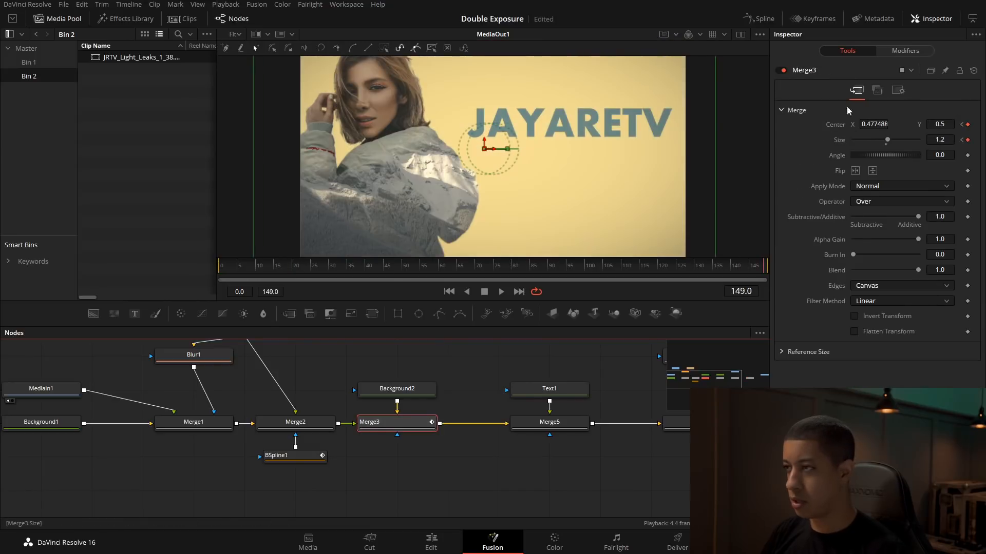
{"action": "left_click", "coordinate": [953, 142]}
{"action": "key", "text": "BackSpace"}
{"action": "type", "text": "1"}
{"action": "key", "text": "Tab"}
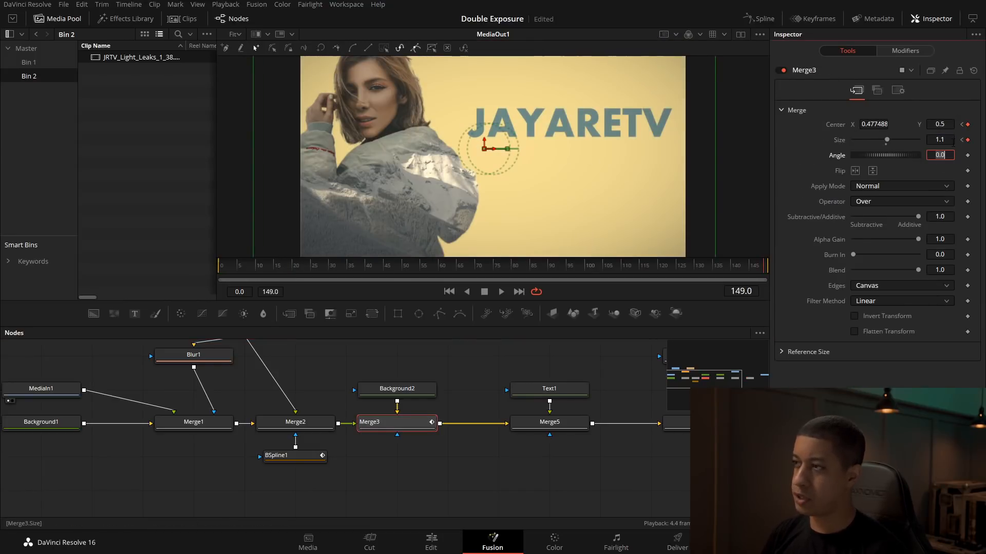
Step: Shift the woman's end position horizontally at frame 149, setting Merge3's Center X to about 0.515
{"action": "left_click_drag", "start_coordinate": [489, 149], "coordinate": [506, 149]}
{"action": "left_click", "coordinate": [455, 381]}
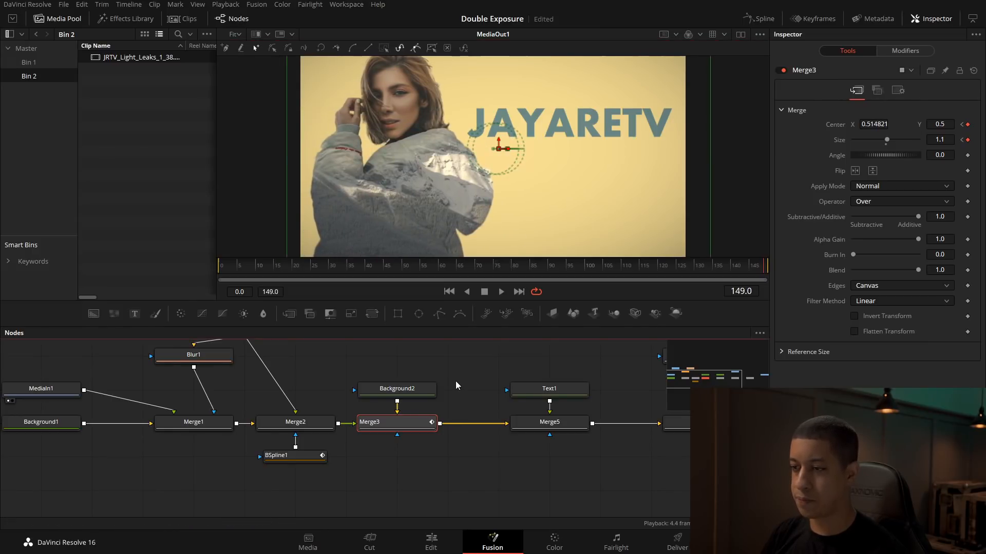
{"action": "left_click_drag", "start_coordinate": [617, 397], "coordinate": [463, 390]}
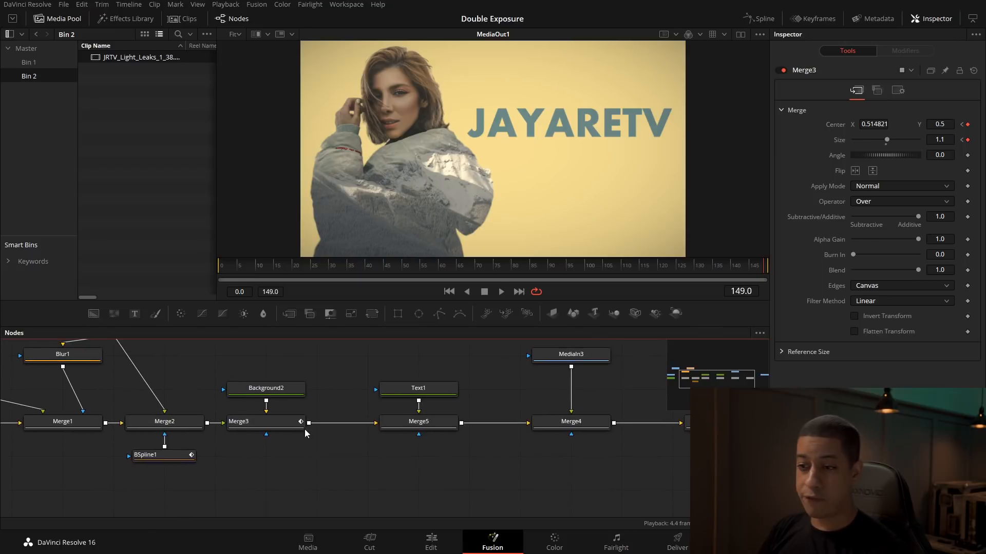
Step: Open a wider Spline editor limited to the selected tool, with Merge3's Displacement and Size curves enabled and fitted
{"action": "left_click", "coordinate": [288, 427]}
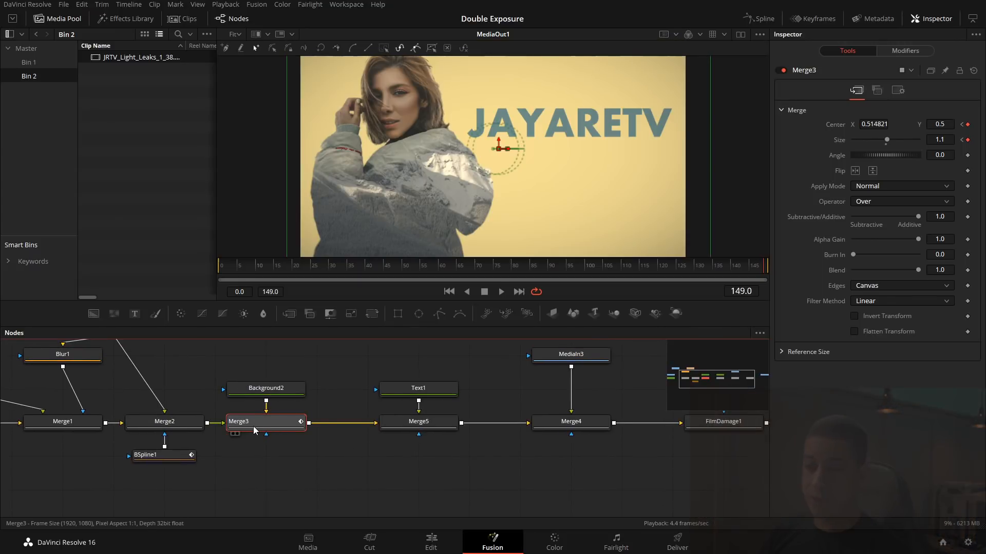
{"action": "left_click", "coordinate": [763, 24]}
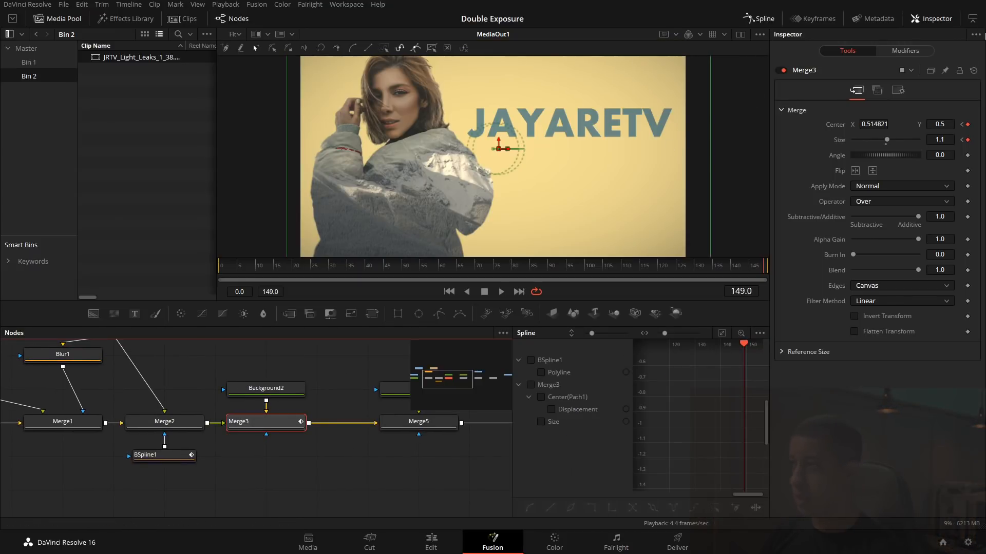
{"action": "left_click", "coordinate": [975, 333]}
{"action": "left_click", "coordinate": [940, 346]}
{"action": "left_click_drag", "start_coordinate": [657, 437], "coordinate": [546, 439]}
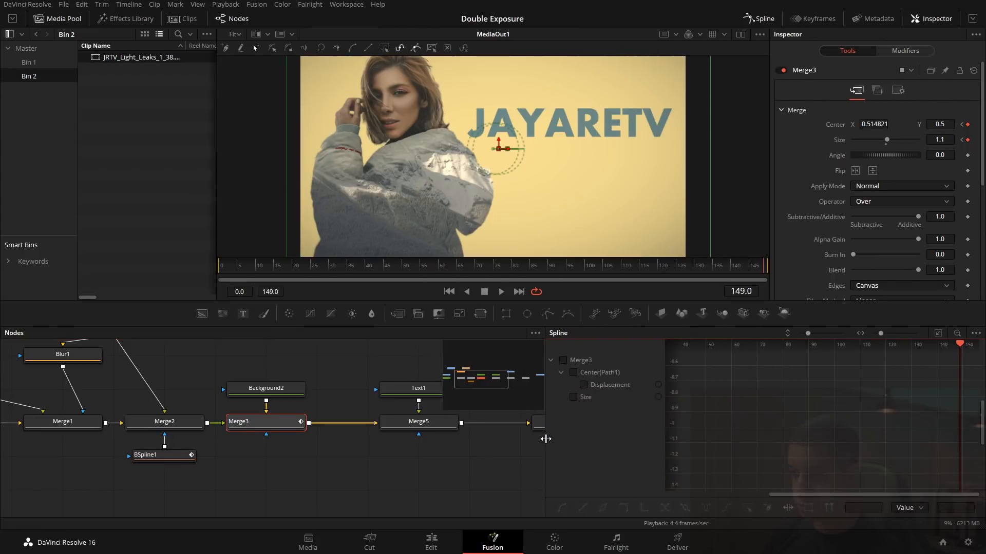
{"action": "left_click", "coordinate": [565, 359]}
{"action": "left_click", "coordinate": [937, 332]}
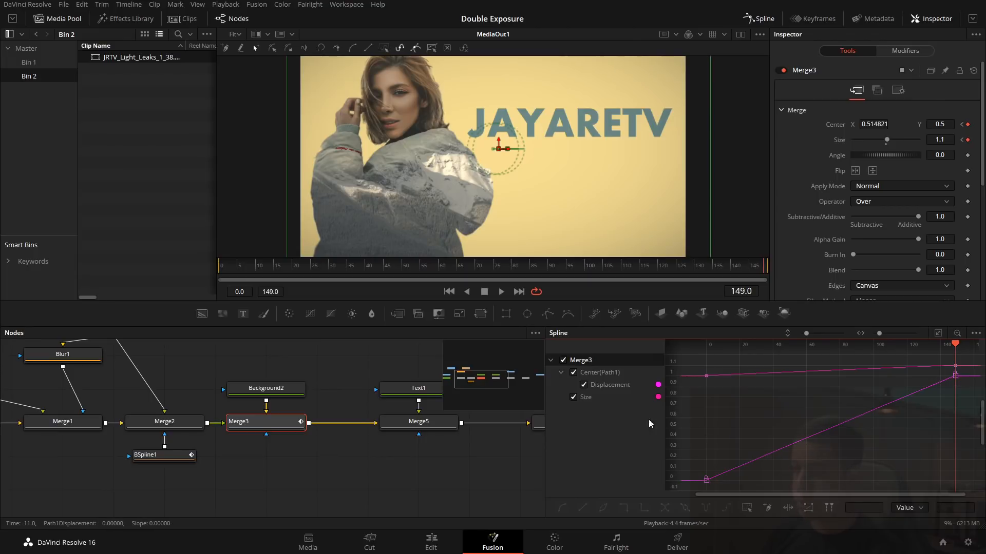
Step: Smooth Merge3's ending Displacement and Size keyframes and set their Ease In to 66.0
{"action": "left_click_drag", "start_coordinate": [965, 382], "coordinate": [944, 358]}
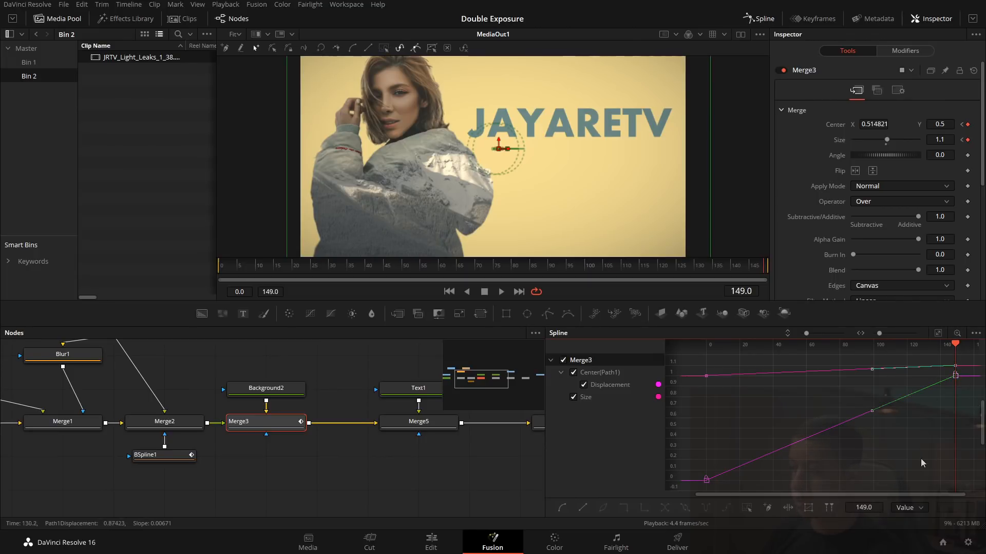
{"action": "key", "text": "shift+s"}
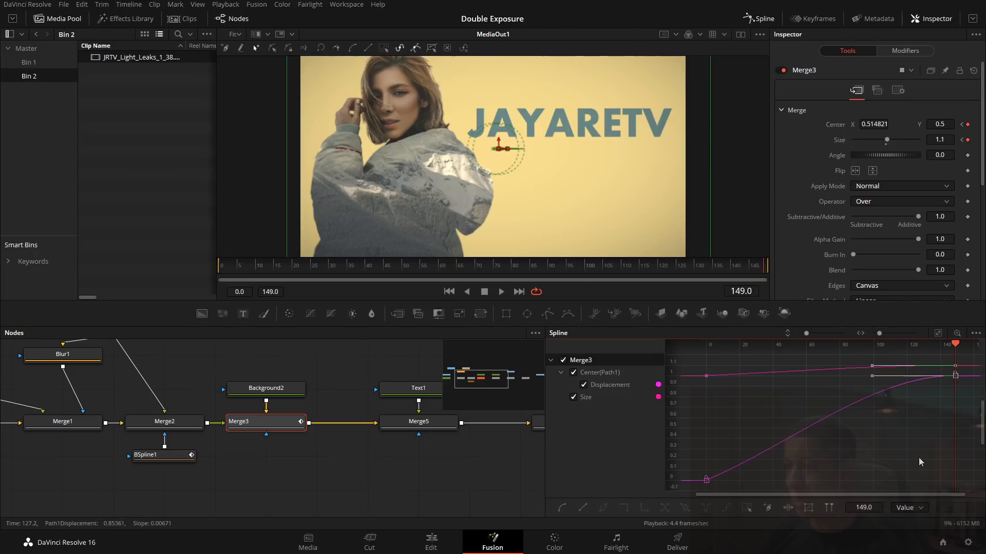
{"action": "key", "text": "t"}
{"action": "left_click_drag", "start_coordinate": [879, 347], "coordinate": [885, 347]}
{"action": "left_click", "coordinate": [885, 474]}
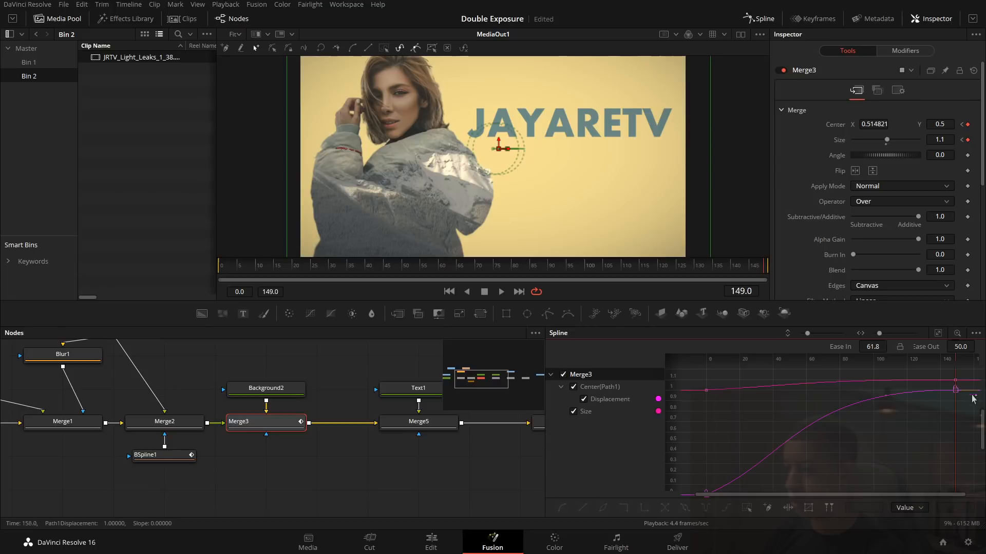
{"action": "left_click", "coordinate": [955, 391]}
{"action": "mouse_move", "coordinate": [797, 394]}
{"action": "left_mouse_down"}
{"action": "mouse_move", "coordinate": [766, 401]}
{"action": "mouse_move", "coordinate": [789, 401]}
{"action": "left_mouse_up"}
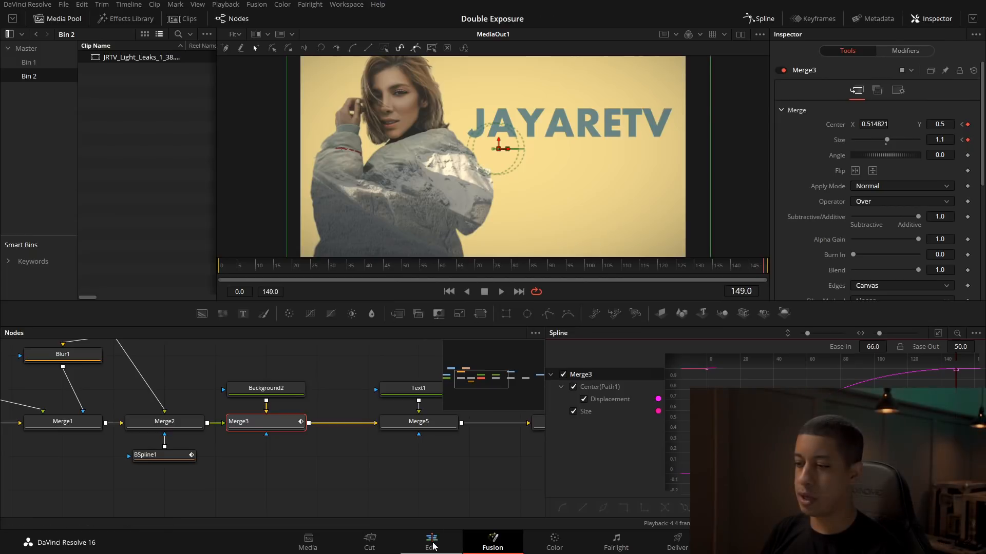
Step: Play the second Fusion clip full screen from its start on the Edit page, scrubbing to examine the eased move and light leak
{"action": "left_click", "coordinate": [431, 543]}
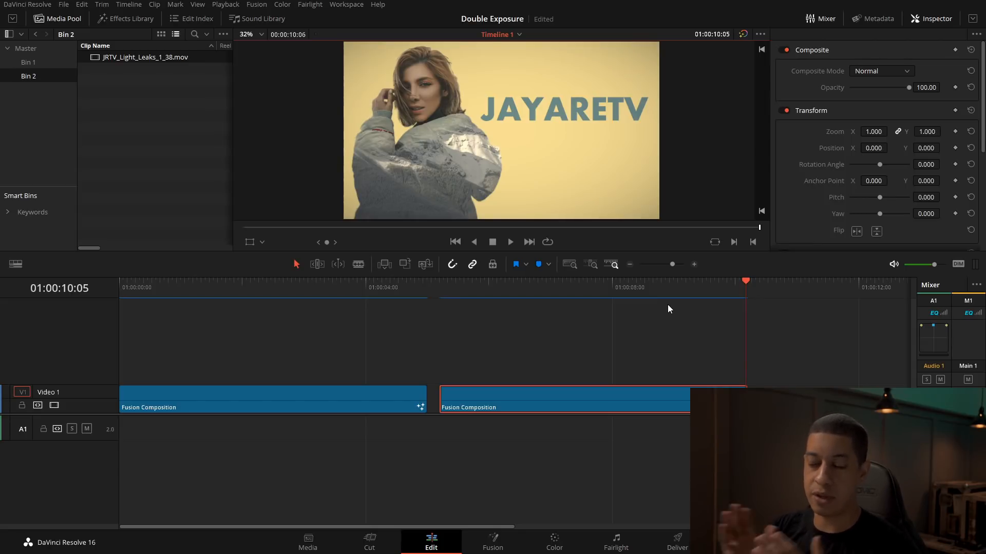
{"action": "left_click", "coordinate": [440, 297]}
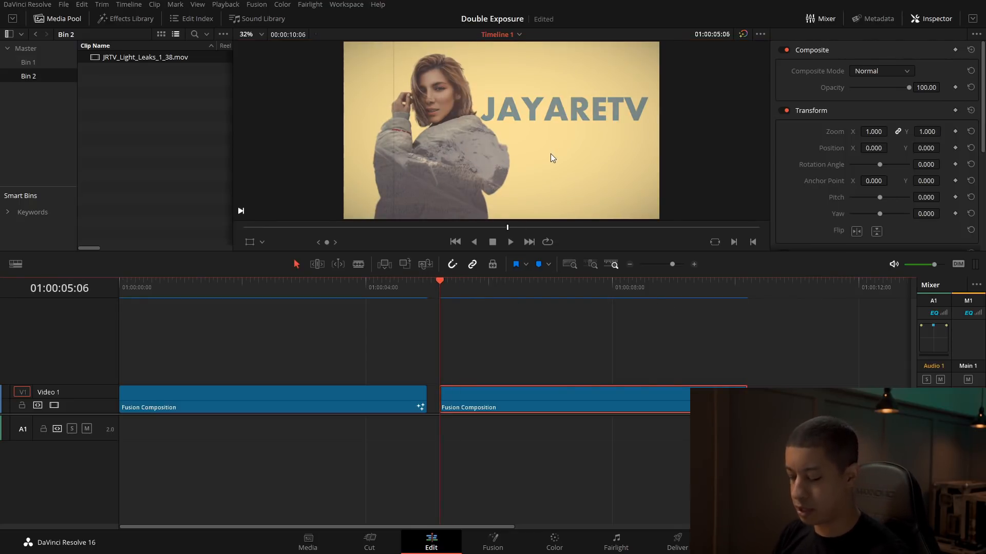
{"action": "key", "text": "p"}
{"action": "key", "text": "space"}
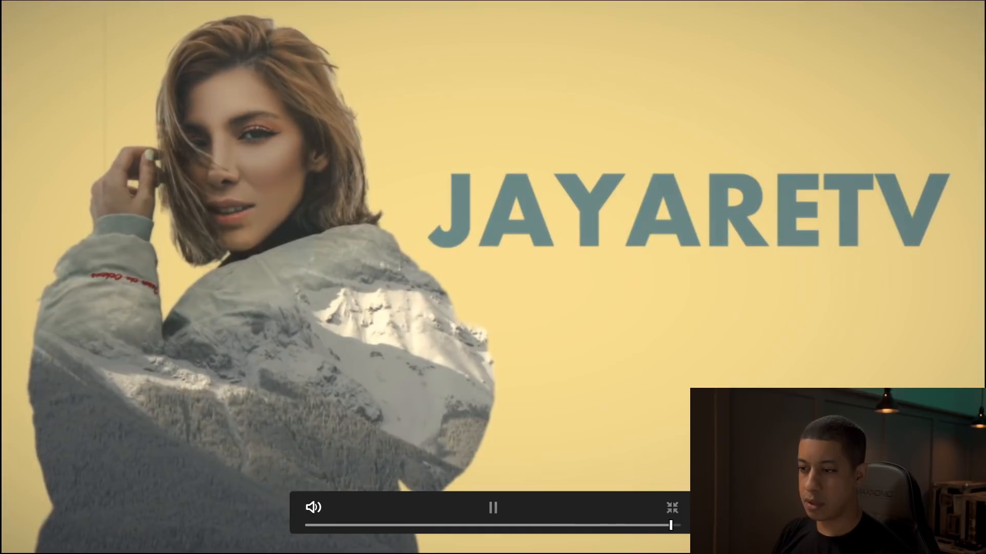
{"action": "left_click_drag", "start_coordinate": [550, 525], "coordinate": [496, 525]}
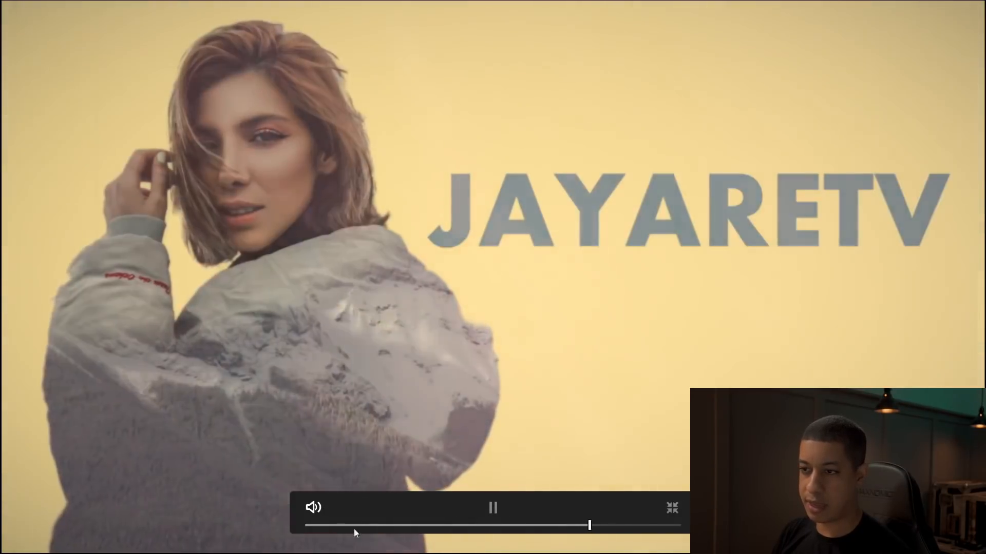
{"action": "key", "text": "space"}
{"action": "left_click_drag", "start_coordinate": [618, 525], "coordinate": [556, 526]}
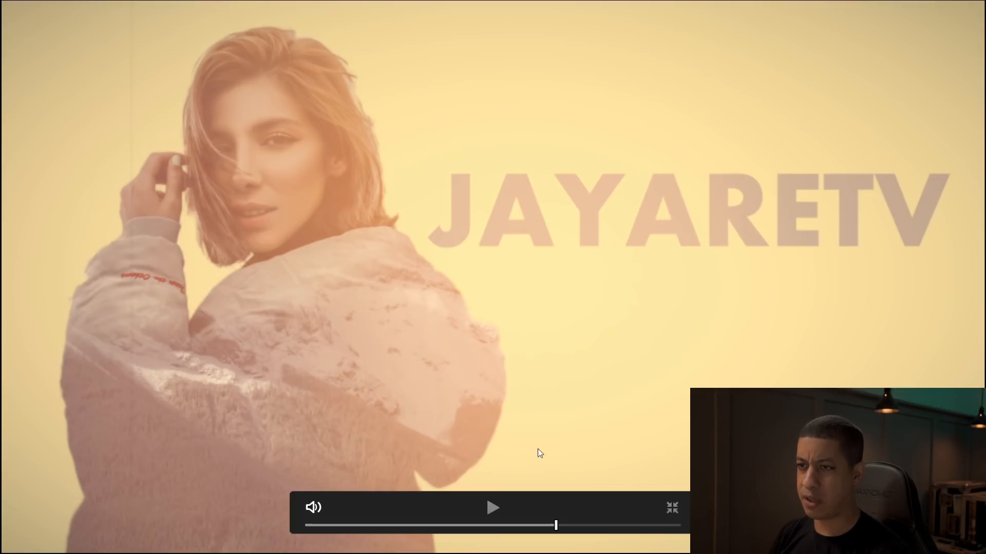
{"action": "left_click", "coordinate": [671, 509]}
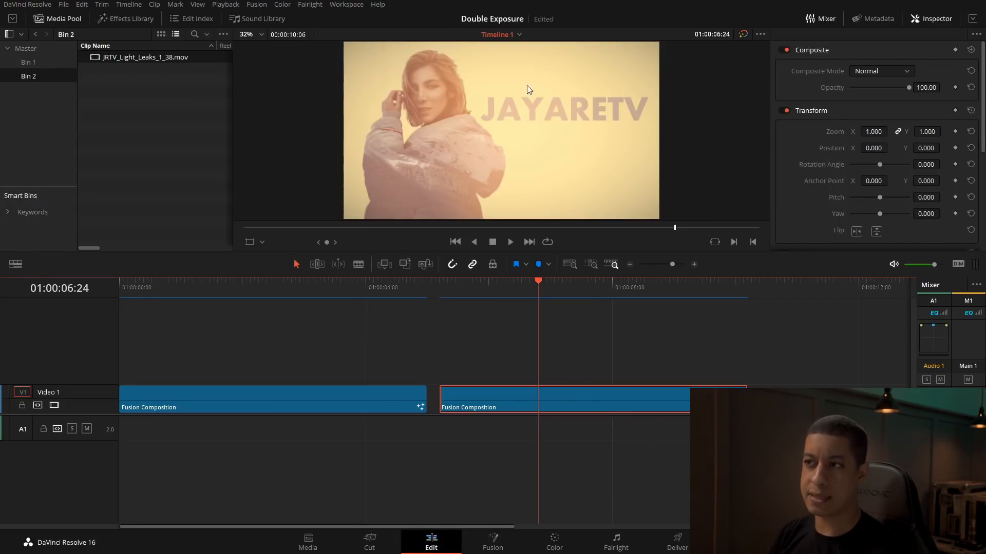
Step: Back in Fusion, view Merge4, lower its Blend to about 0.583 to soften the light leak, and scrub to frame 58
{"action": "left_click", "coordinate": [475, 549]}
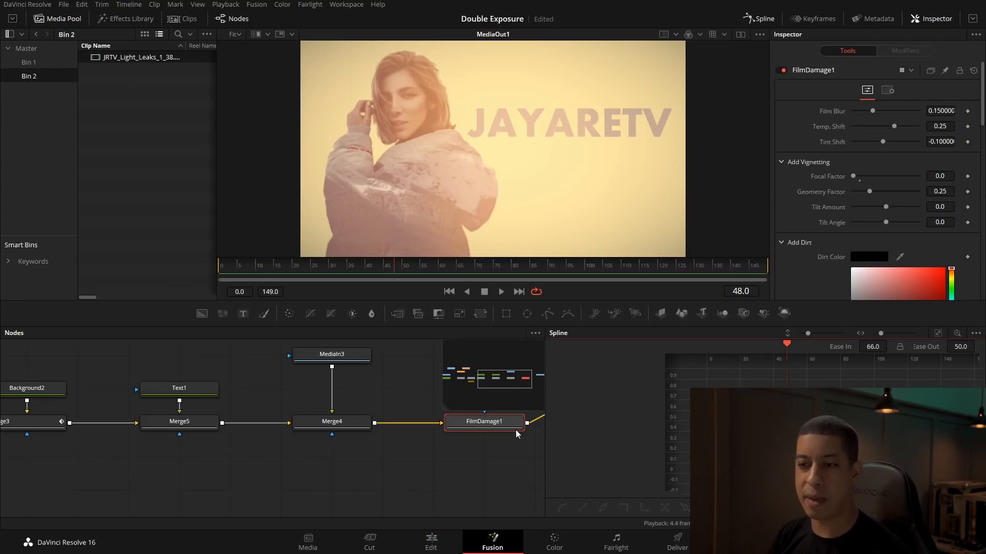
{"action": "left_click", "coordinate": [300, 434]}
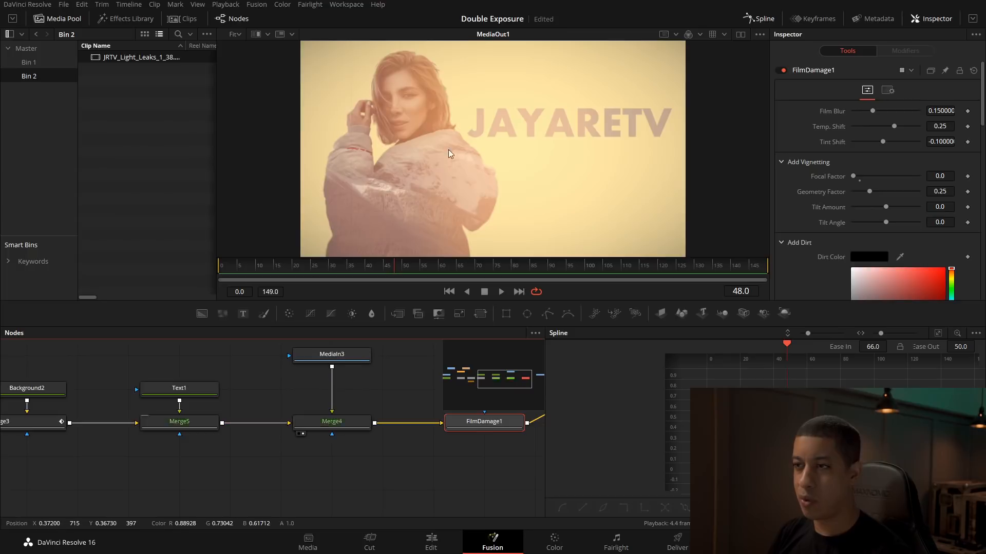
{"action": "left_click", "coordinate": [331, 422]}
{"action": "left_click_drag", "start_coordinate": [917, 125], "coordinate": [894, 126]}
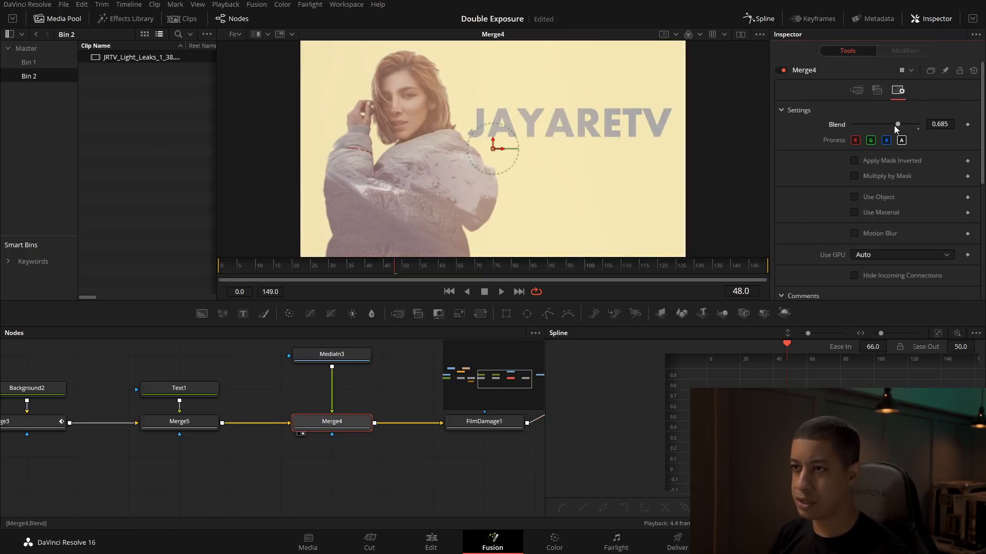
{"action": "left_click_drag", "start_coordinate": [349, 267], "coordinate": [430, 278]}
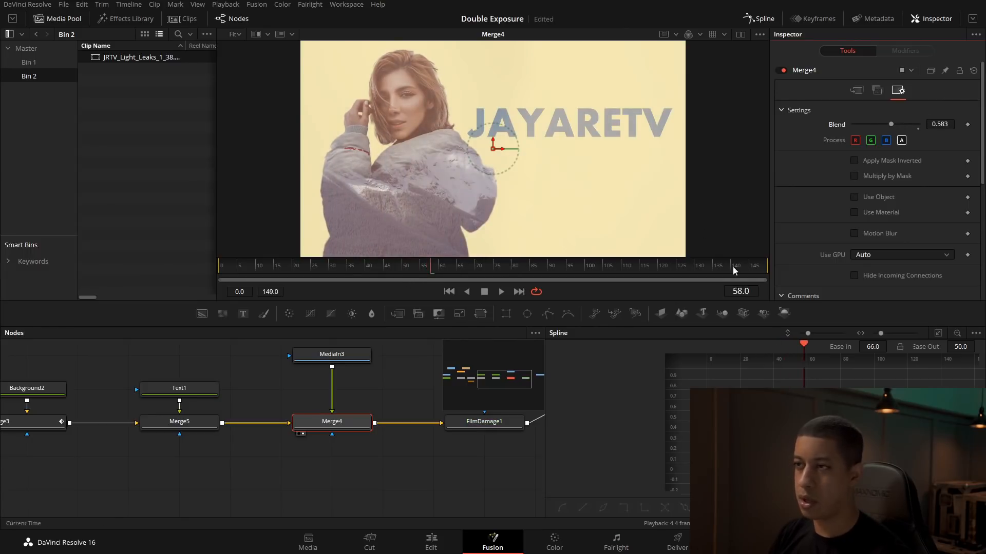
Step: Add a Film Grain node after FilmDamage1
{"action": "left_click", "coordinate": [195, 391]}
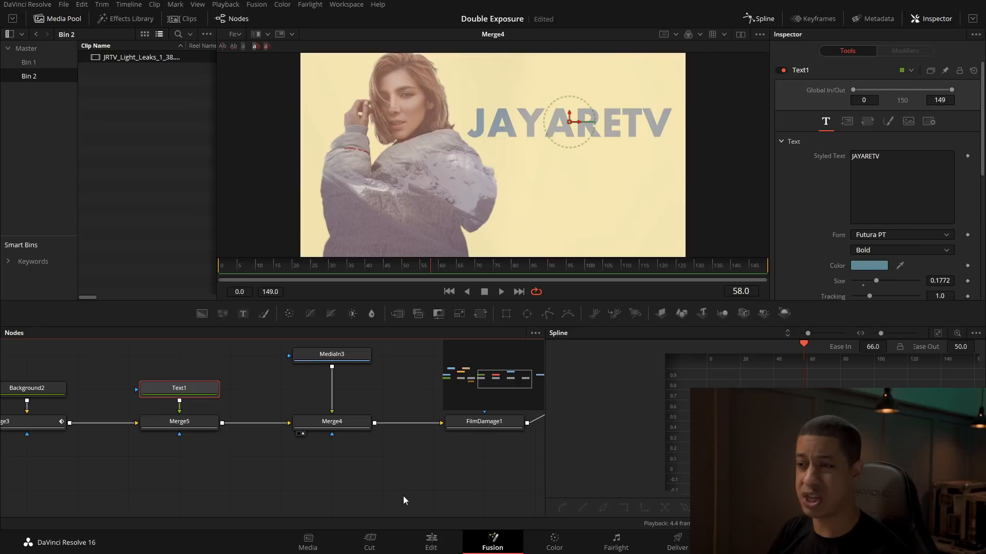
{"action": "left_click_drag", "start_coordinate": [446, 495], "coordinate": [311, 495]}
{"action": "left_click", "coordinate": [353, 424]}
{"action": "key", "text": "shift+space"}
{"action": "type", "text": "tex"}
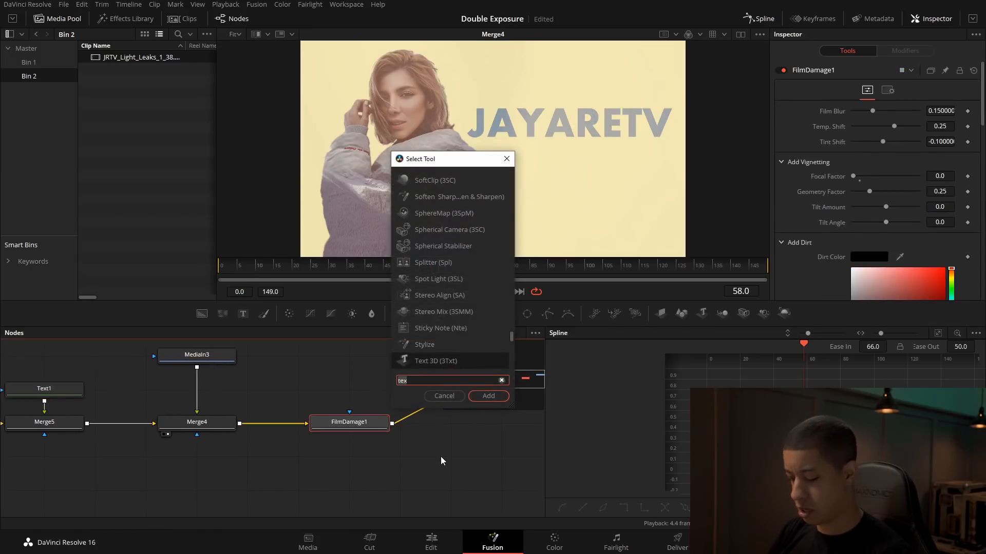
{"action": "key", "text": "BackSpace"}
{"action": "key", "text": "BackSpace"}
{"action": "key", "text": "BackSpace"}
{"action": "type", "text": "film"}
{"action": "key", "text": "Down"}
{"action": "key", "text": "Down"}
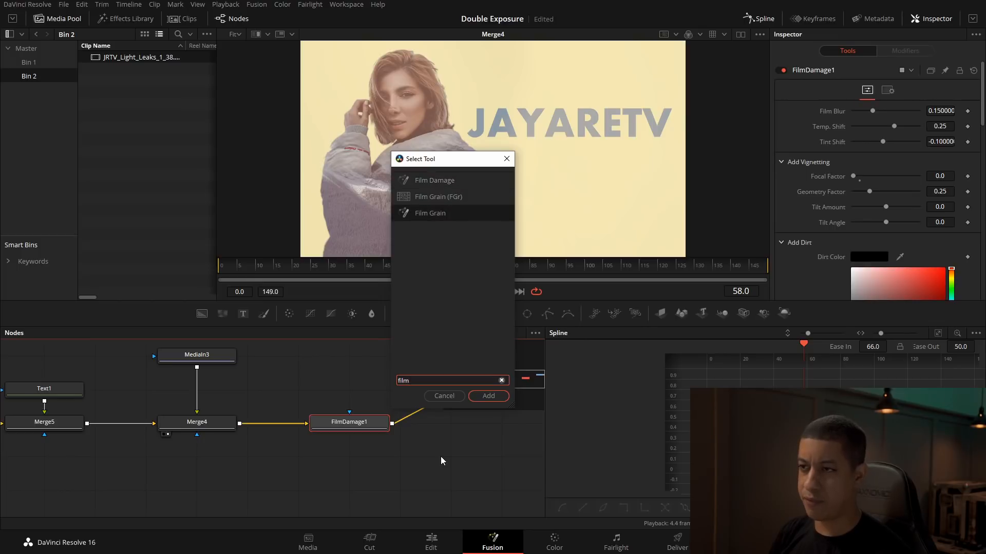
{"action": "key", "text": "Return"}
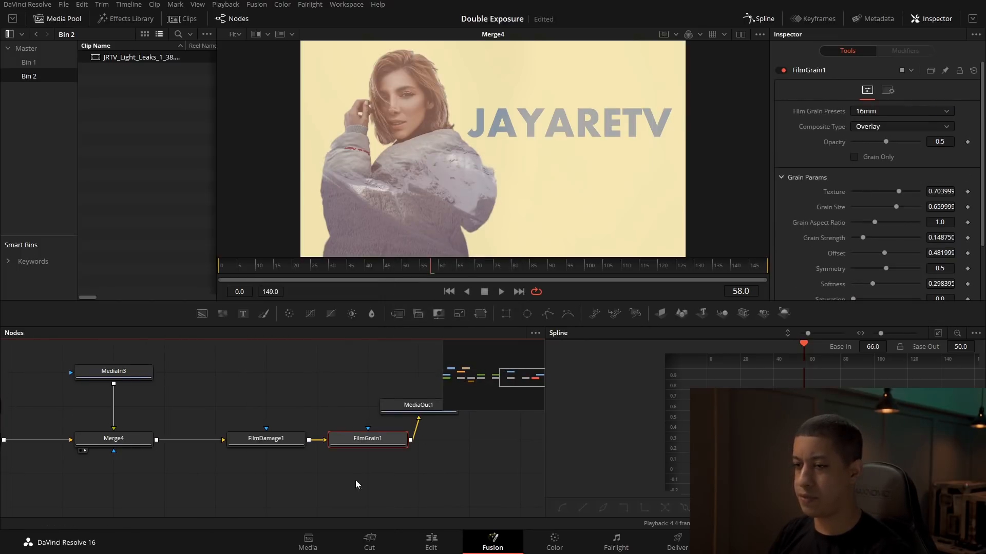
Step: Move MediaOut1 farther along the node tree and delete the FilmGrain1 node
{"action": "left_click_drag", "start_coordinate": [430, 381], "coordinate": [472, 457]}
{"action": "left_click", "coordinate": [324, 477]}
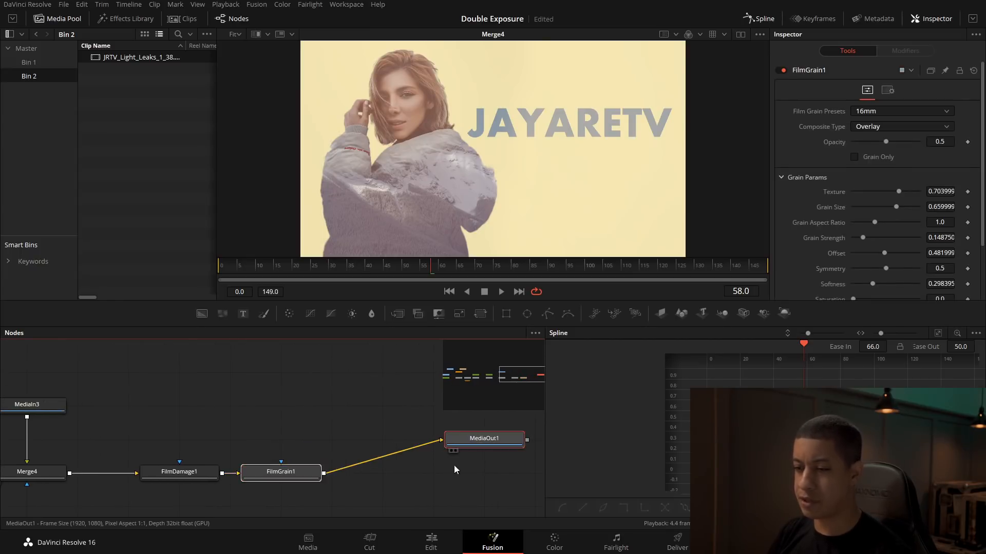
{"action": "left_click", "coordinate": [243, 408]}
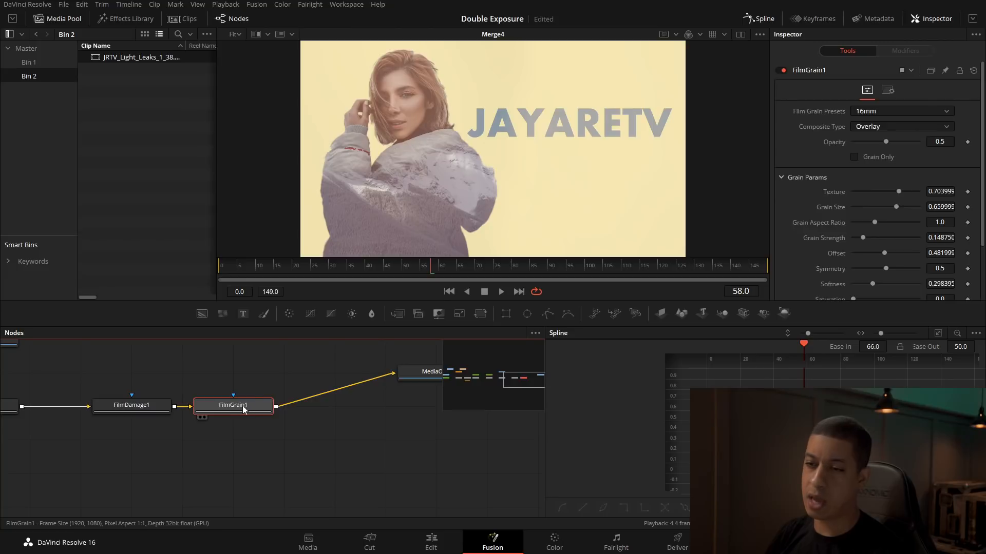
{"action": "key", "text": "Delete"}
Step: Add a TV node between FilmDamage1 and MediaOut1
{"action": "left_click", "coordinate": [137, 400]}
{"action": "key", "text": "shift+space"}
{"action": "type", "text": "film"}
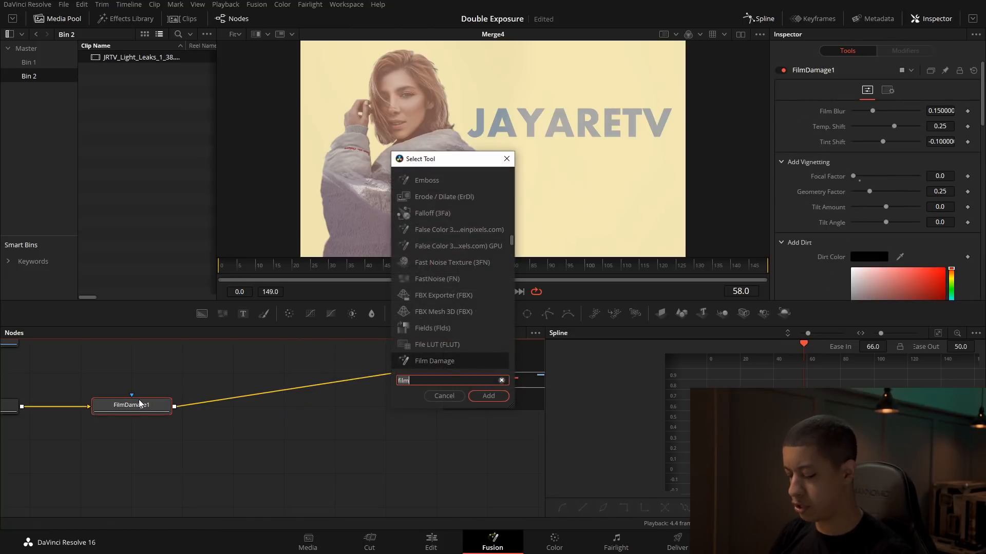
{"action": "key", "text": "BackSpace"}
{"action": "key", "text": "BackSpace"}
{"action": "key", "text": "BackSpace"}
{"action": "key", "text": "BackSpace"}
{"action": "type", "text": "tv"}
{"action": "key", "text": "Return"}
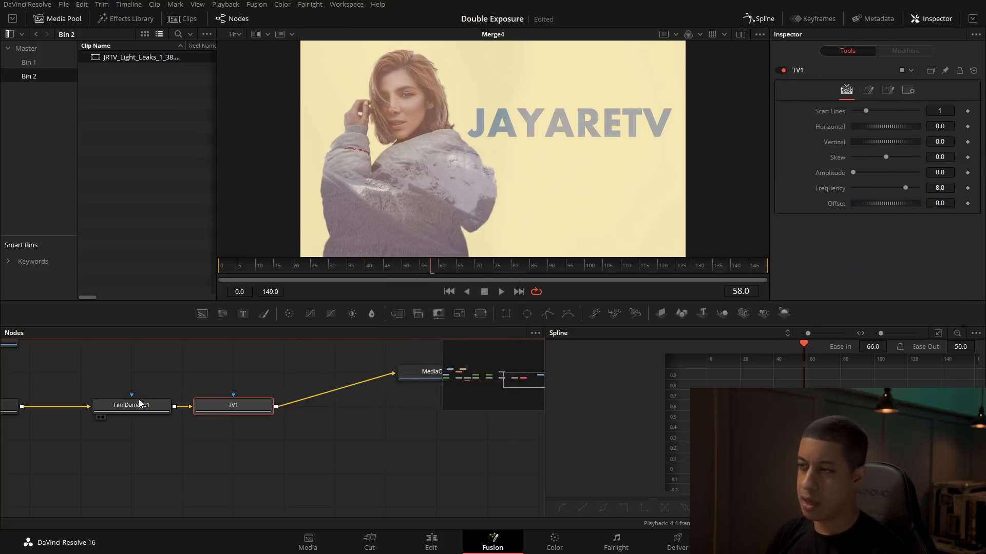
Step: View the TV1 node and set its noise Power to about 9.76
{"action": "left_click", "coordinate": [885, 92]}
{"action": "left_click", "coordinate": [866, 92]}
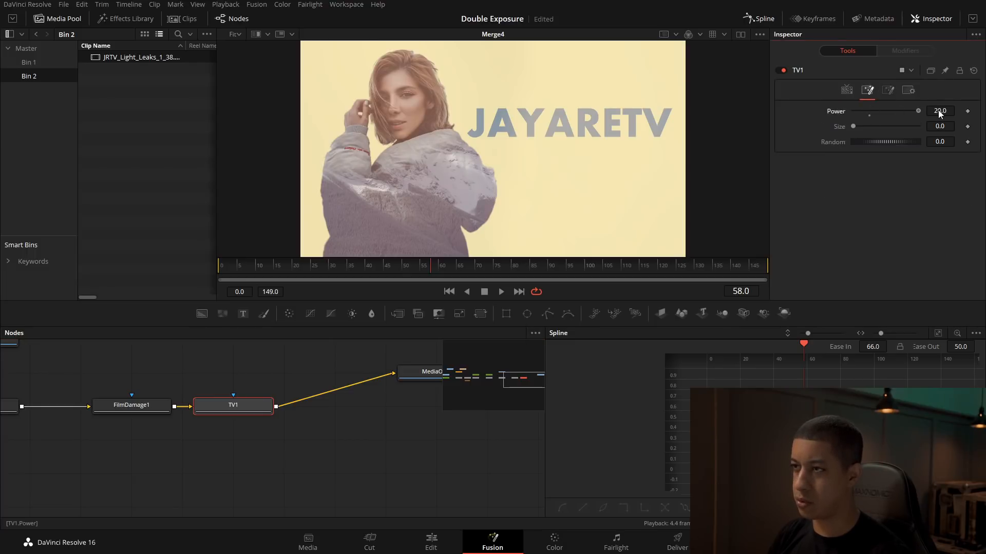
{"action": "left_click", "coordinate": [204, 417]}
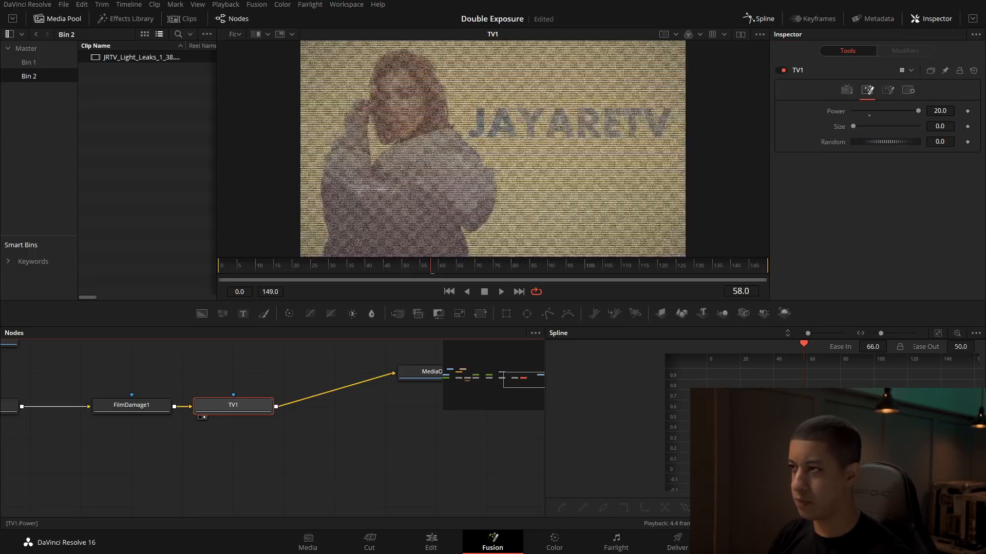
{"action": "left_click_drag", "start_coordinate": [903, 108], "coordinate": [778, 127]}
Step: Remove TV1's bar and scan line effects by setting Bar Strength and Bar Size to 0.0 and Scan Lines to 0
{"action": "left_click", "coordinate": [888, 90]}
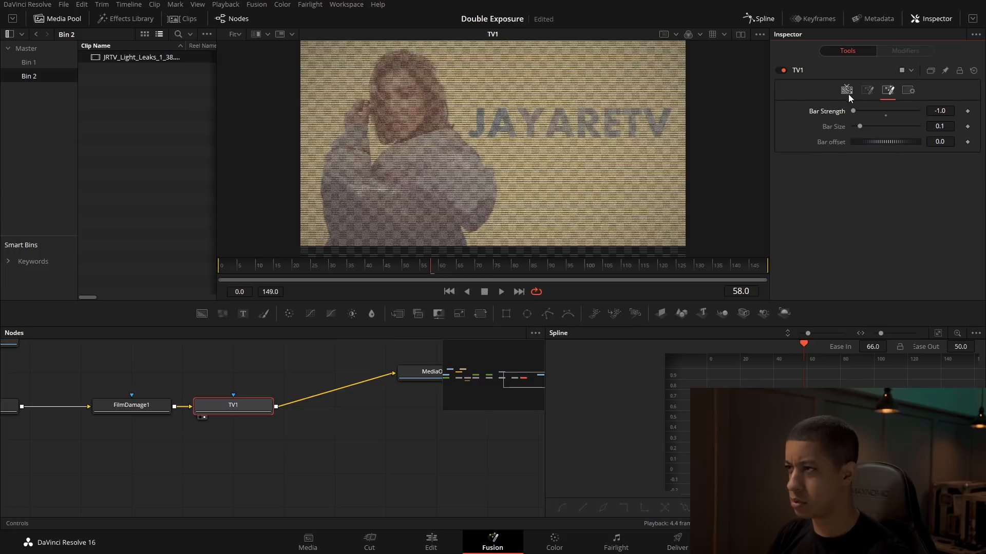
{"action": "left_click_drag", "start_coordinate": [857, 126], "coordinate": [847, 127]}
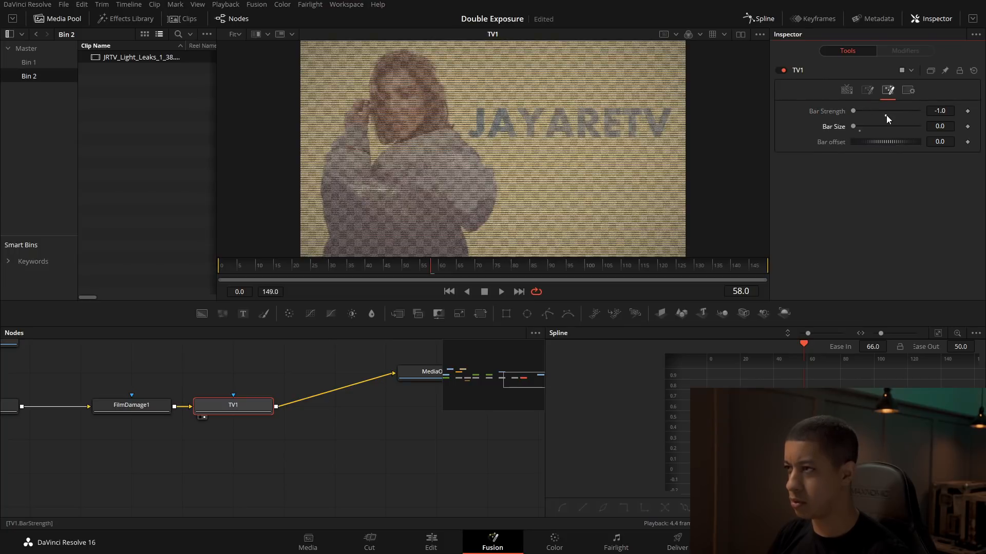
{"action": "left_click", "coordinate": [947, 111]}
{"action": "type", "text": "0"}
{"action": "key", "text": "Tab"}
{"action": "left_click", "coordinate": [889, 207]}
{"action": "left_click_drag", "start_coordinate": [856, 126], "coordinate": [827, 127]}
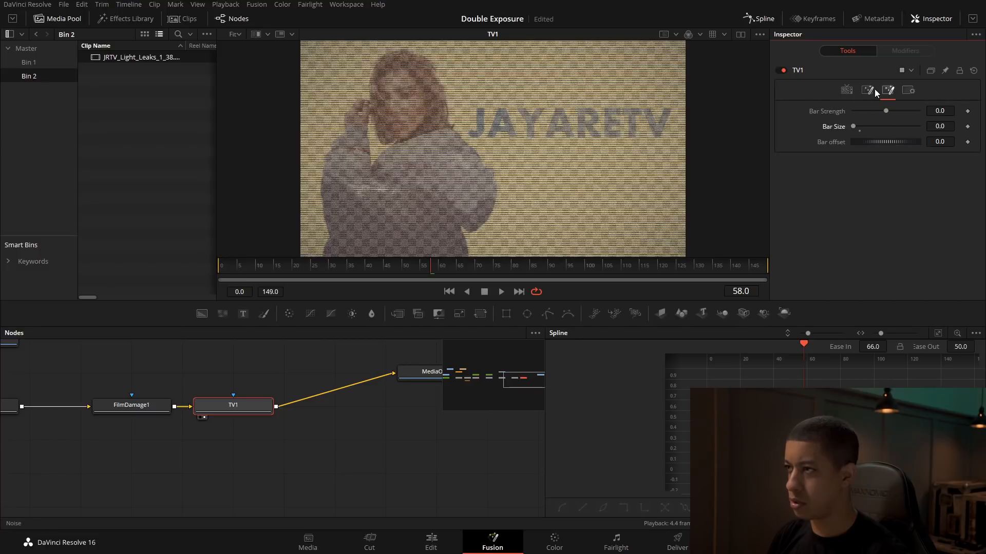
{"action": "left_click", "coordinate": [847, 91]}
{"action": "left_click_drag", "start_coordinate": [866, 111], "coordinate": [852, 111]}
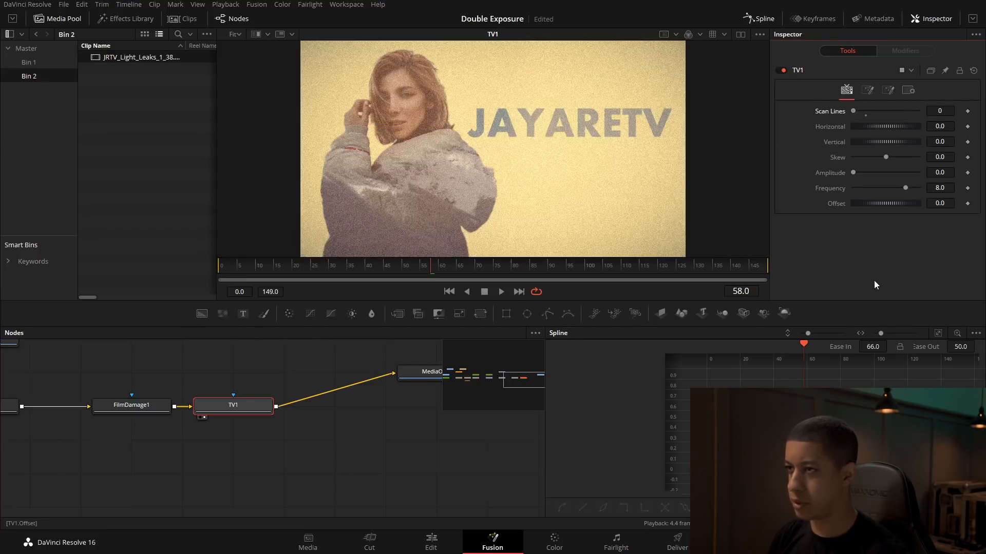
Step: Lower TV1's noise Power to about 2.63, checking the grain up close on the woman's face and the title
{"action": "left_click", "coordinate": [867, 91]}
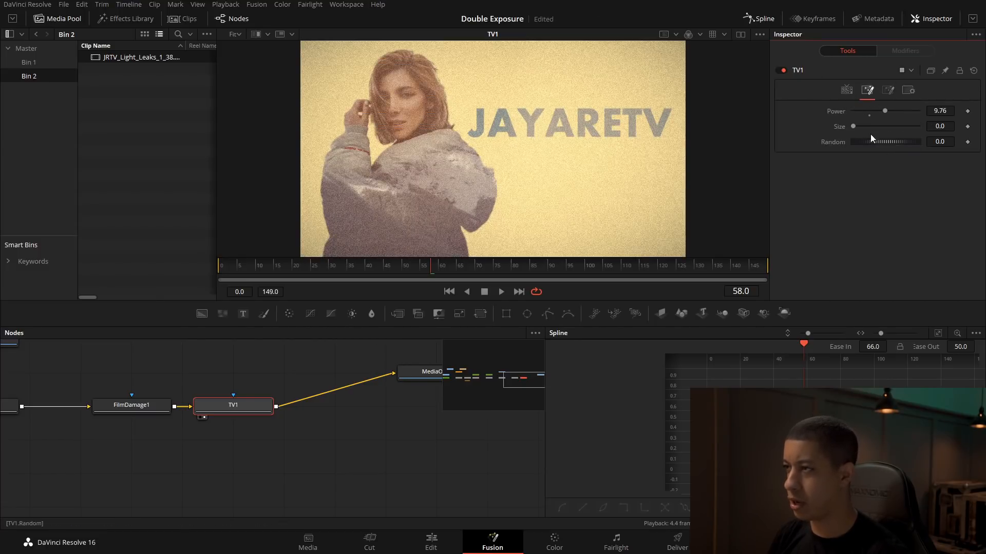
{"action": "left_click_drag", "start_coordinate": [885, 111], "coordinate": [862, 114]}
{"action": "scroll", "coordinate": [448, 135], "scroll_direction": "up", "scroll_amount": 5}
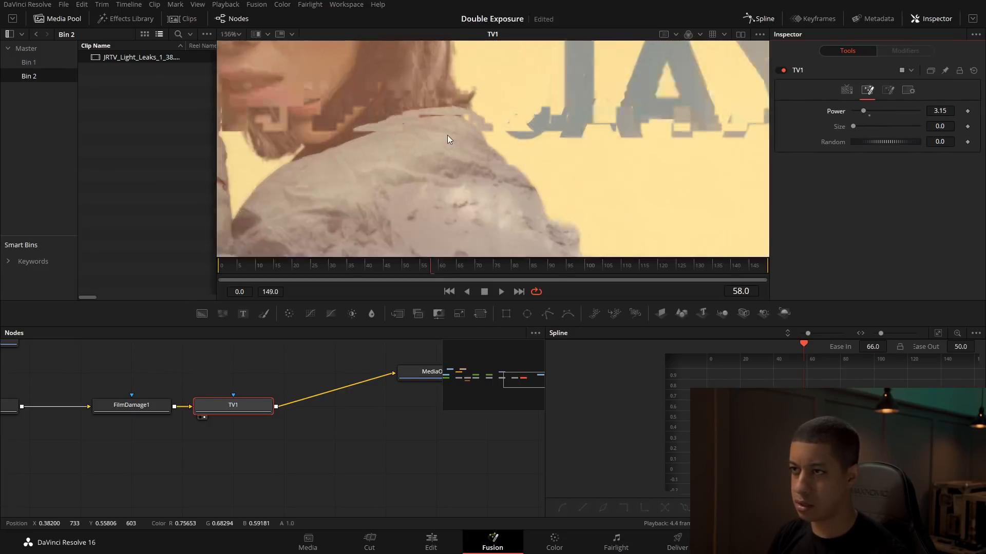
{"action": "left_click_drag", "start_coordinate": [502, 123], "coordinate": [554, 228]}
{"action": "left_click_drag", "start_coordinate": [547, 109], "coordinate": [626, 155]}
{"action": "left_click_drag", "start_coordinate": [863, 112], "coordinate": [862, 112]}
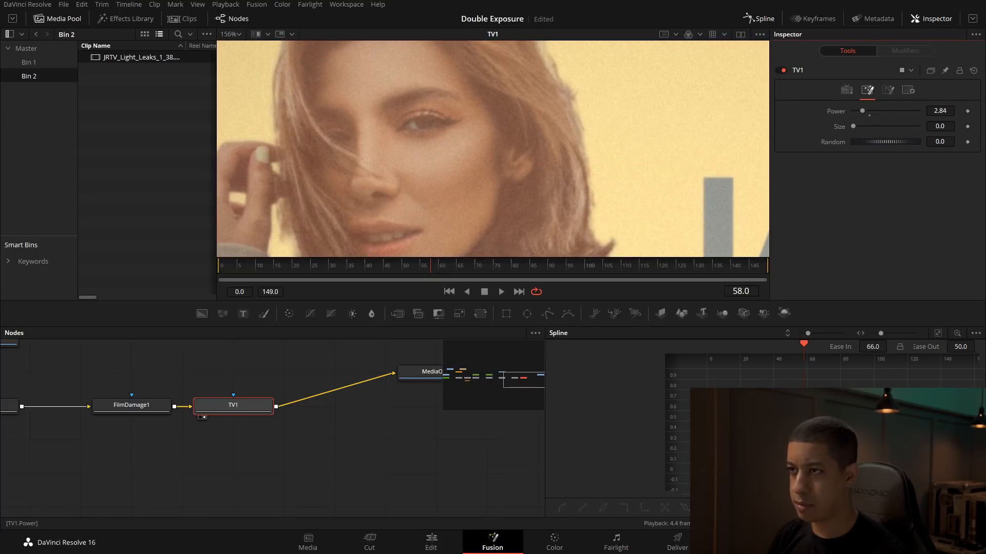
{"action": "left_click_drag", "start_coordinate": [616, 192], "coordinate": [590, 140]}
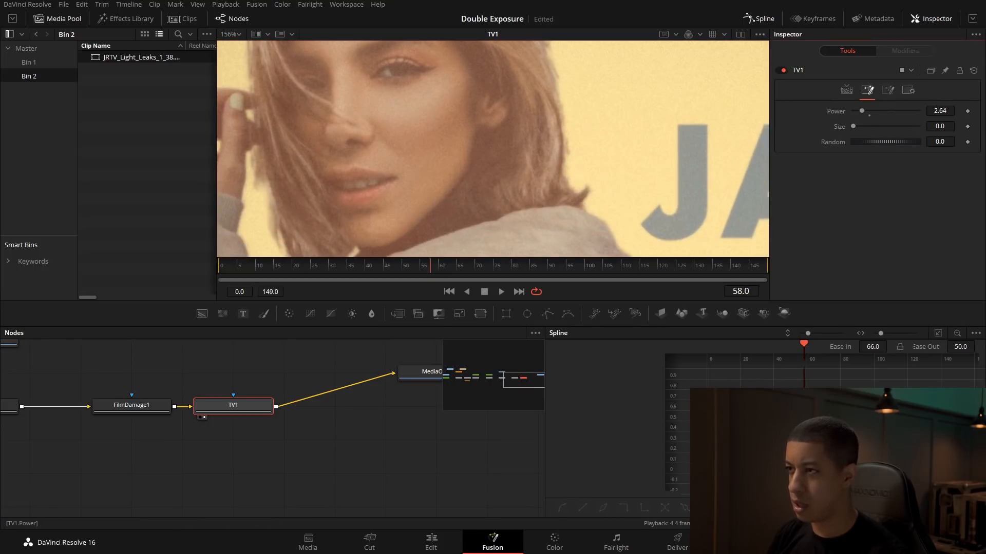
{"action": "scroll", "coordinate": [583, 165], "scroll_direction": "down", "scroll_amount": 5}
{"action": "left_click_drag", "start_coordinate": [694, 210], "coordinate": [560, 171]}
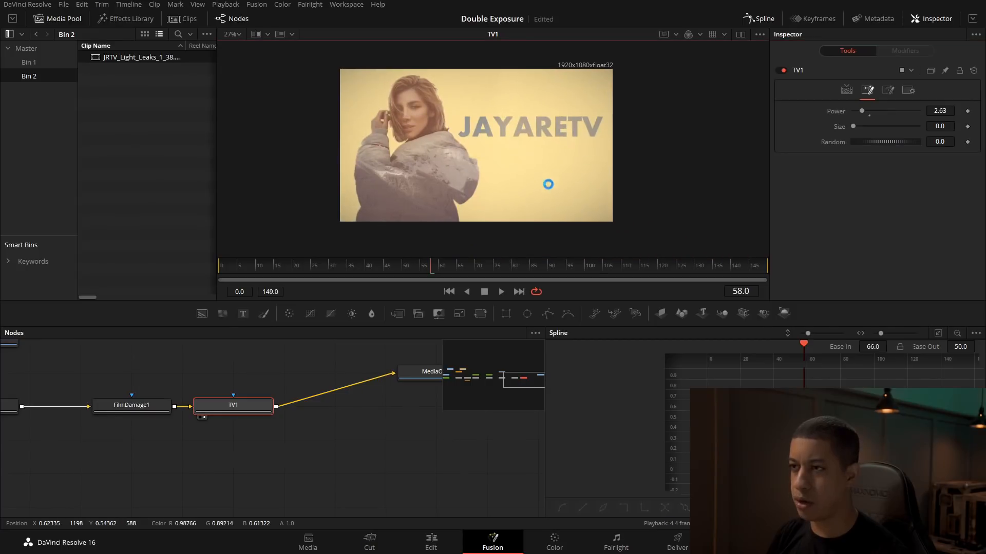
Step: On the Edit page, play the second Fusion Composition full screen from its start, pausing to review the light leak and film damage
{"action": "left_click", "coordinate": [395, 496]}
{"action": "left_click", "coordinate": [431, 542]}
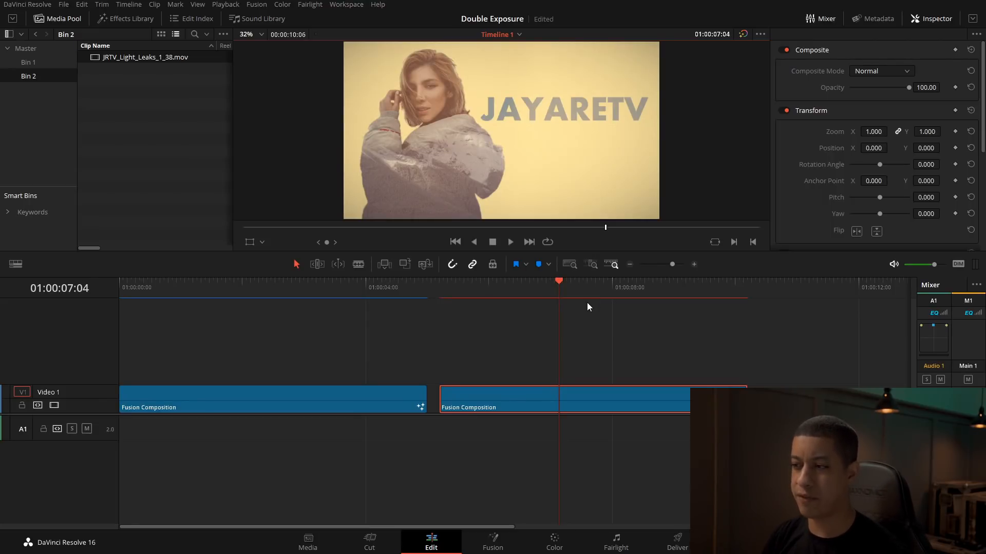
{"action": "left_click_drag", "start_coordinate": [472, 286], "coordinate": [440, 286]}
{"action": "key", "text": "ctrl+f"}
{"action": "key", "text": "space"}
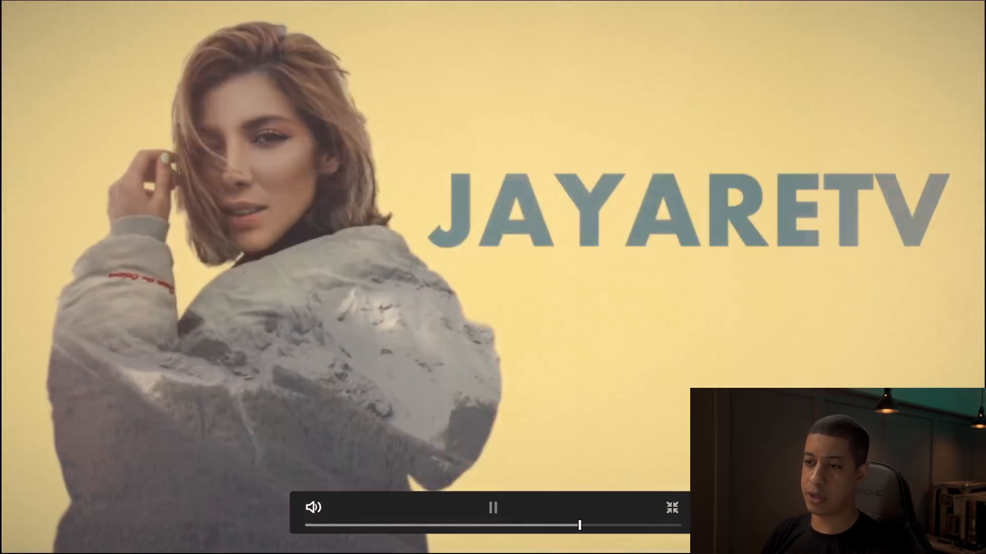
{"action": "key", "text": "space"}
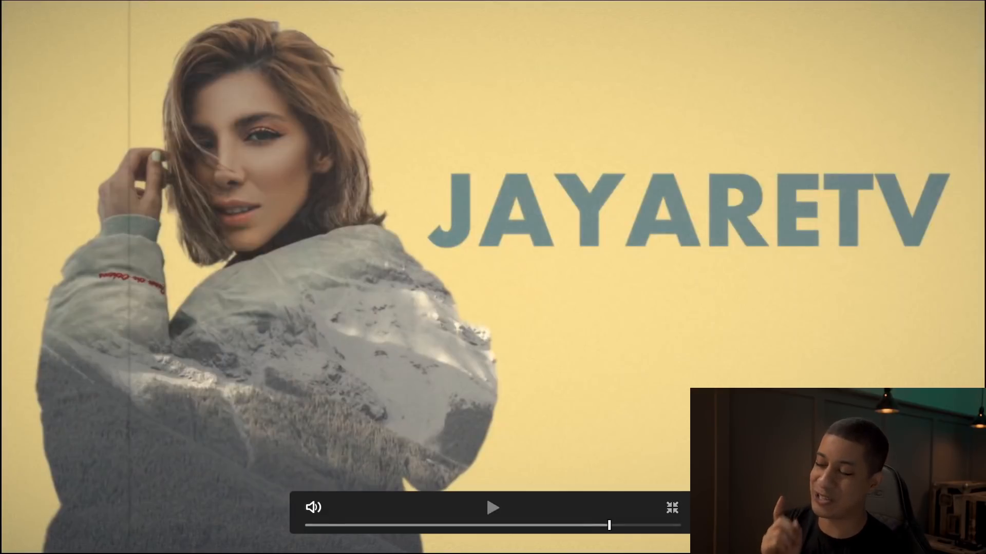
{"action": "key", "text": "space"}
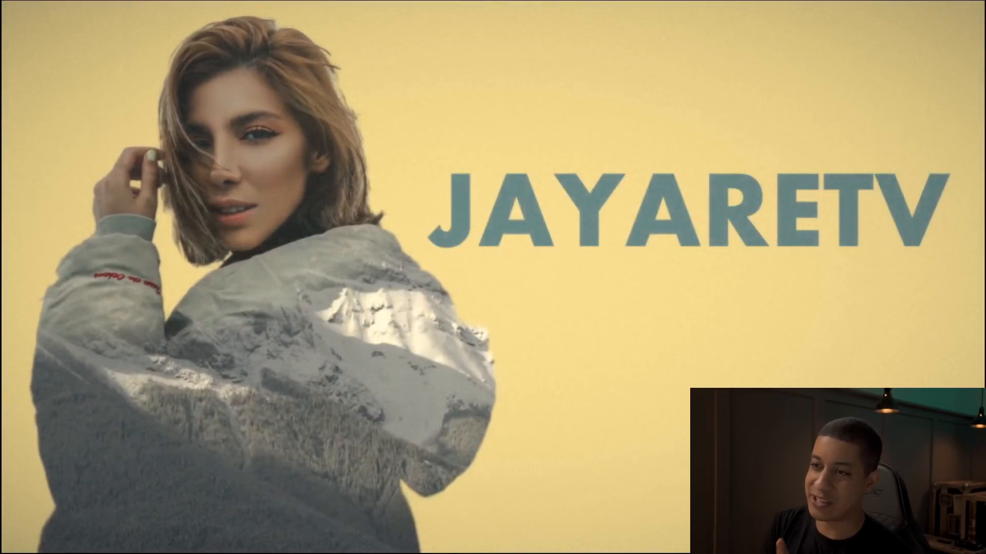
{"action": "key", "text": "space"}
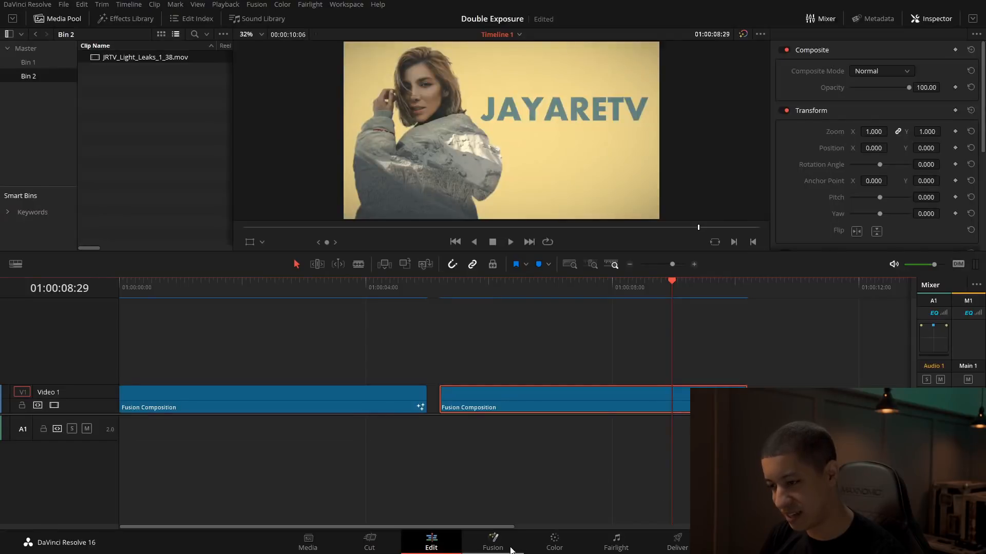
Step: Back in Fusion, animate TV1's noise Random with keyframes of 0.0 at frame 0 and 2.0 at frame 149
{"action": "left_click", "coordinate": [514, 548]}
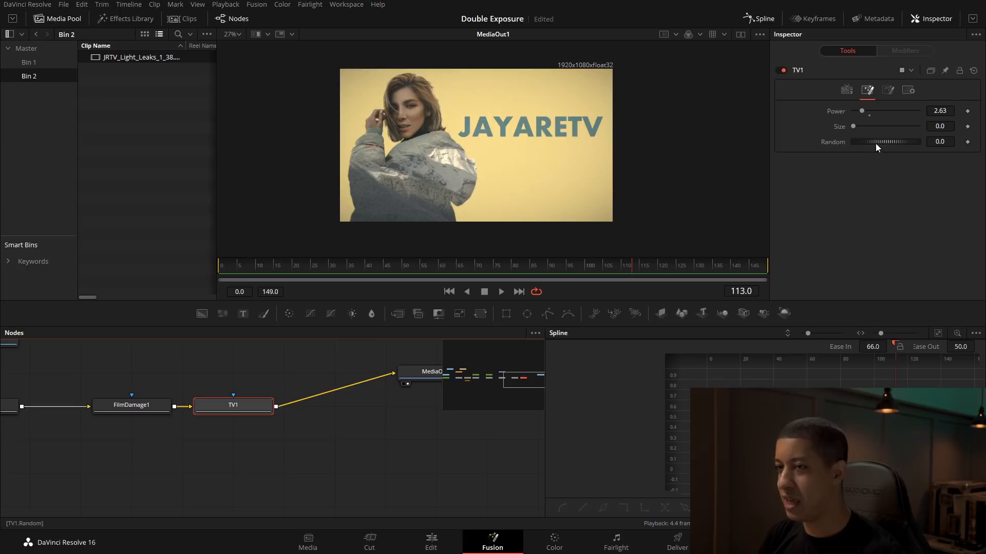
{"action": "scroll", "coordinate": [468, 143], "scroll_direction": "up", "scroll_amount": 10}
{"action": "mouse_move", "coordinate": [884, 142]}
{"action": "left_mouse_down"}
{"action": "mouse_move", "coordinate": [932, 143]}
{"action": "mouse_move", "coordinate": [884, 146]}
{"action": "left_mouse_up"}
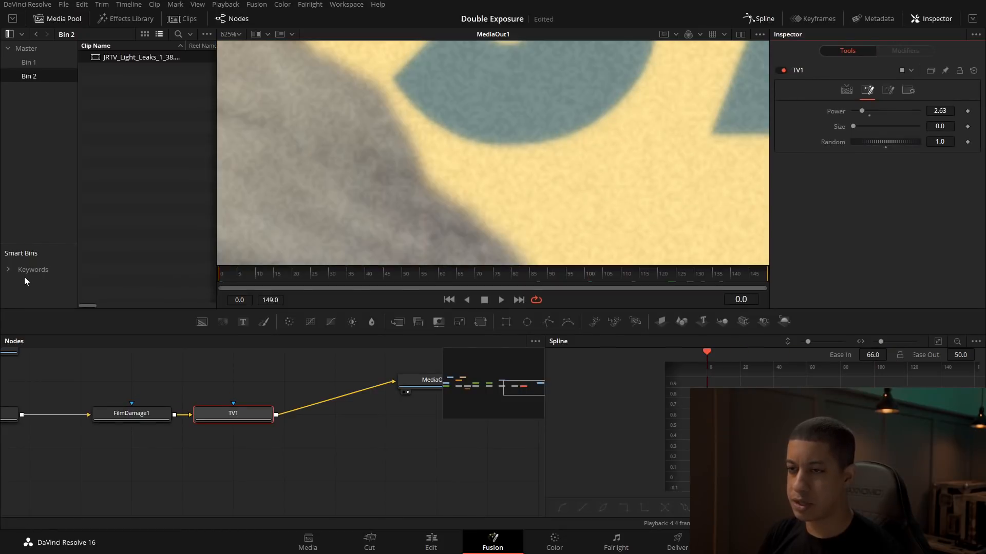
{"action": "left_click", "coordinate": [967, 143]}
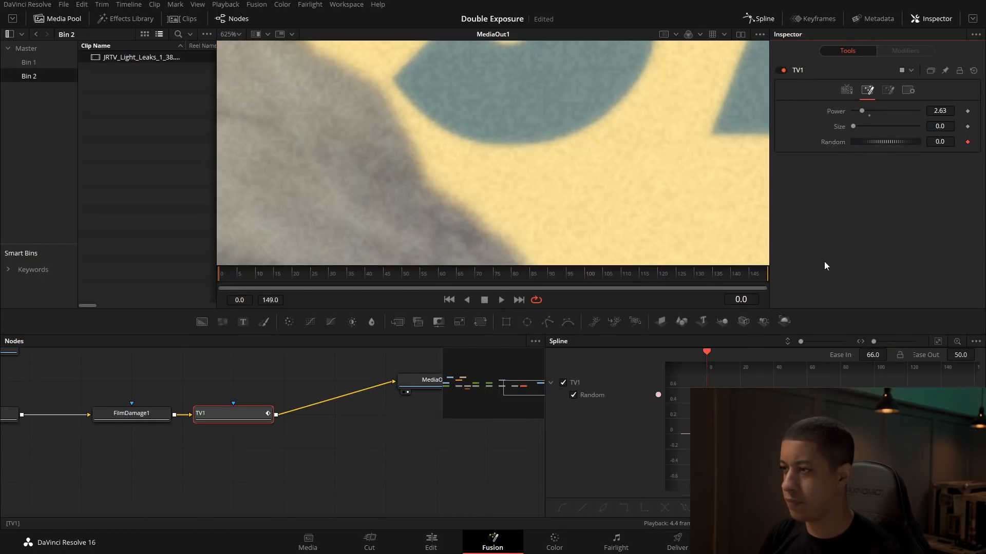
{"action": "type", "text": "2"}
{"action": "key", "text": "Tab"}
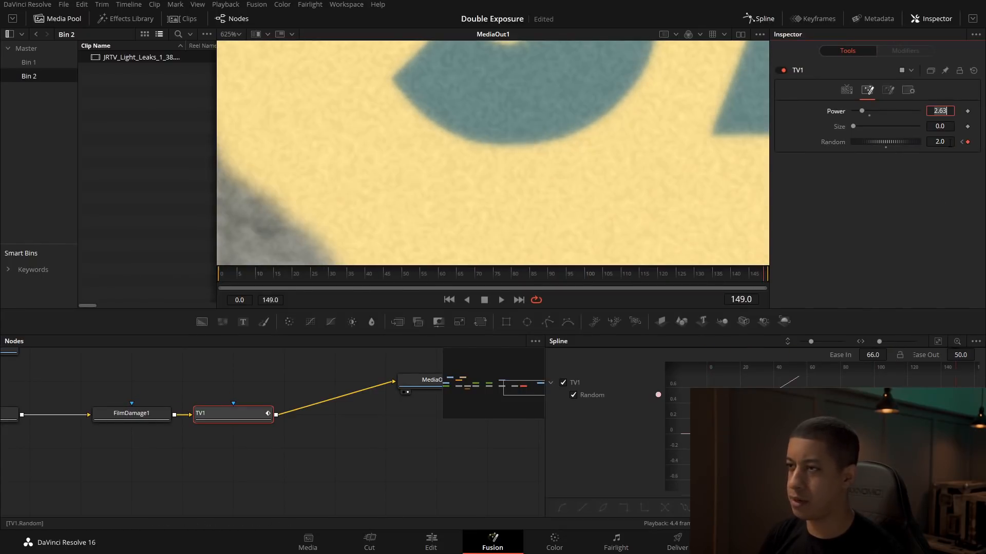
Step: Return to the Edit page and replay the second Fusion Composition full screen to review the animated noise
{"action": "left_click", "coordinate": [441, 542]}
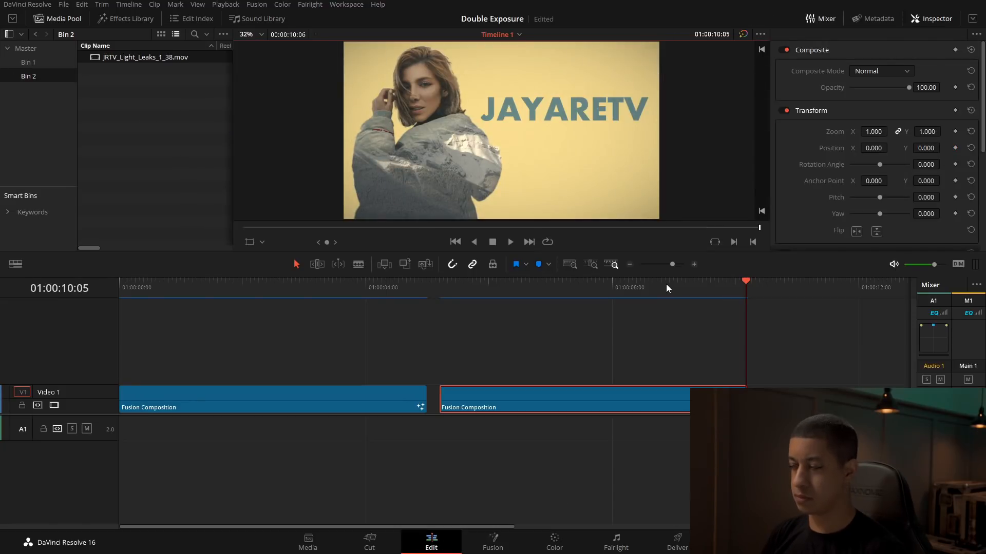
{"action": "key", "text": "Up"}
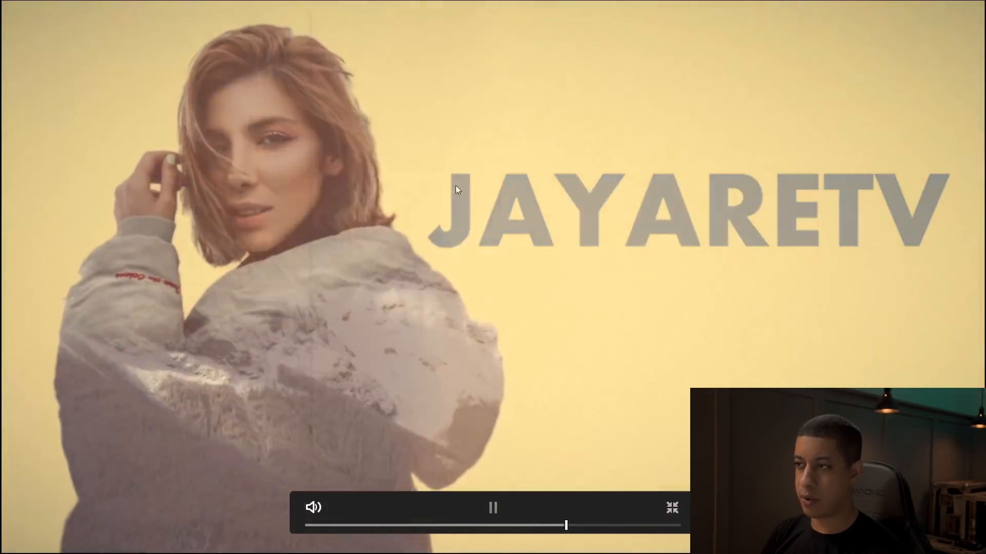
{"action": "key", "text": "space"}
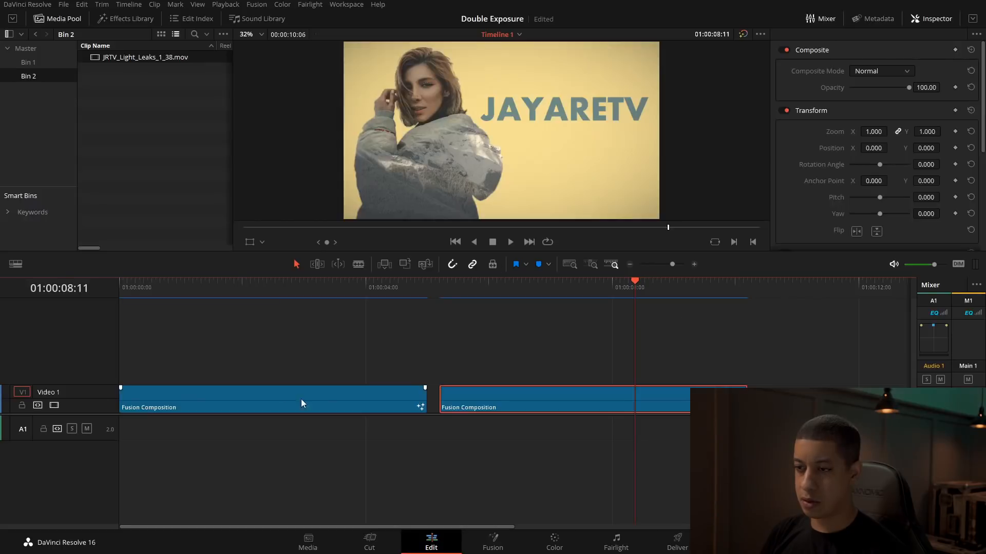
Step: Ripple-delete the first Fusion Composition clip from the Video 1 track
{"action": "key", "text": "ctrl+z"}
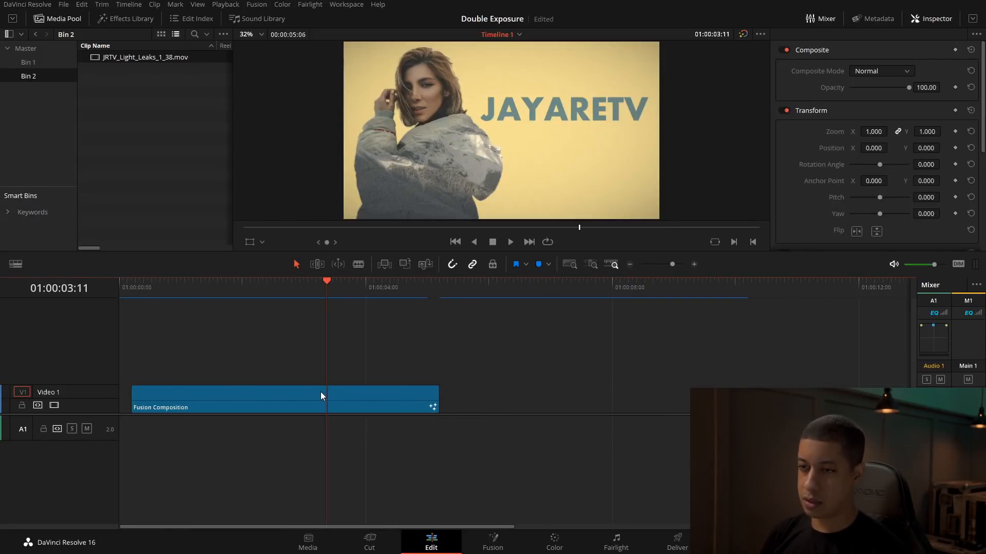